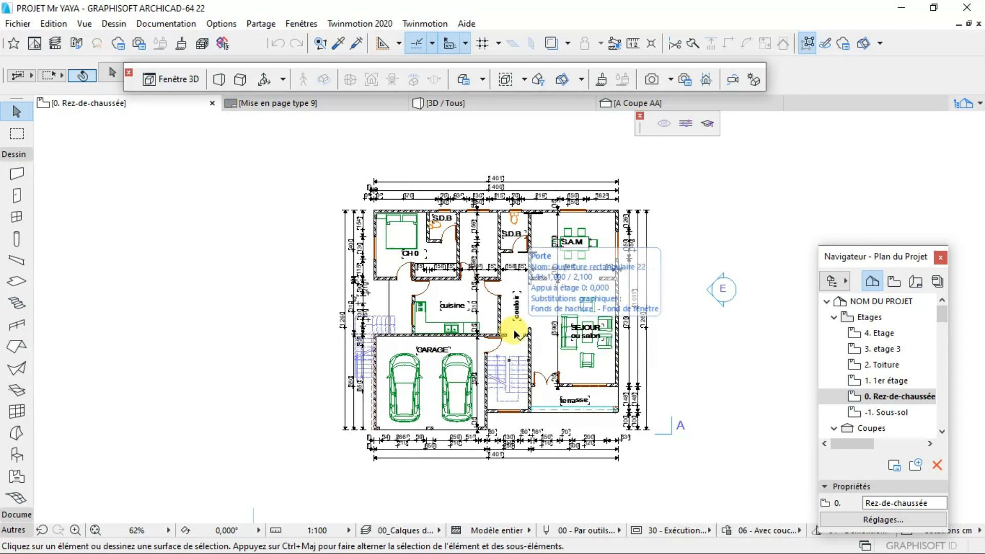
# - Set the building material of the wall segment between the couloir and S.A.M, just below the S.D.B door, to Béton
pyautogui.scroll(5, 556, 279)
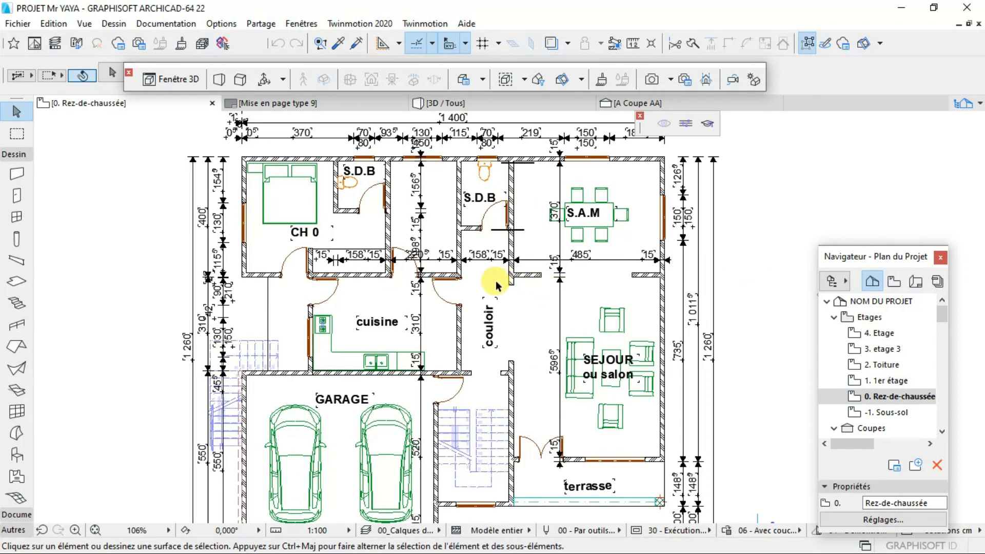
pyautogui.scroll(3, 496, 286)
pyautogui.scroll(-3, 496, 284)
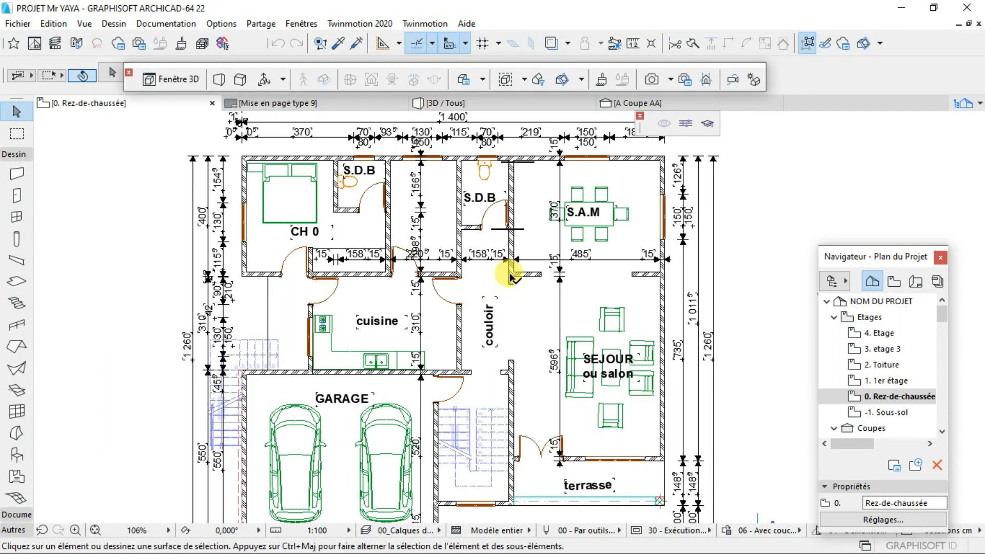
pyautogui.moveTo(512, 277)
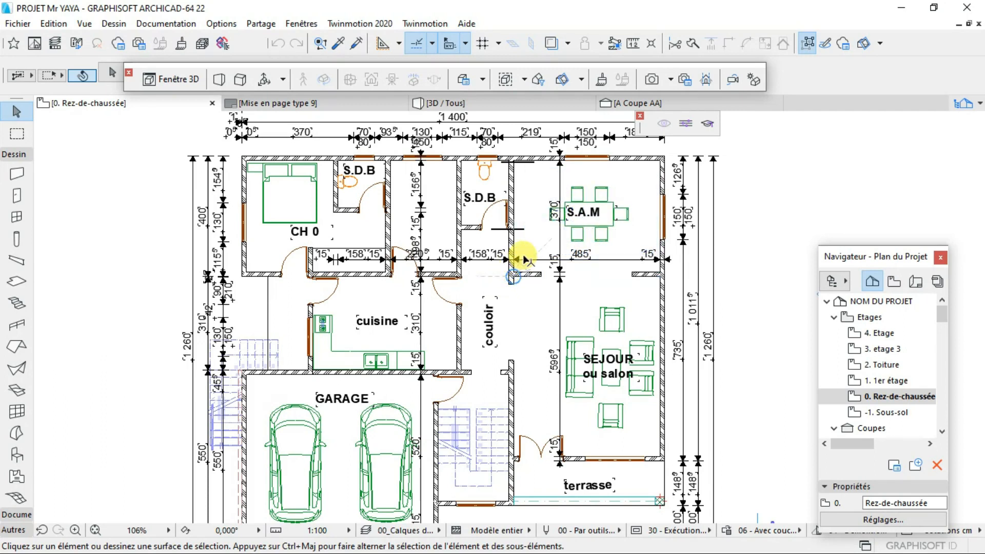
pyautogui.scroll(3, 518, 244)
pyautogui.scroll(2, 519, 245)
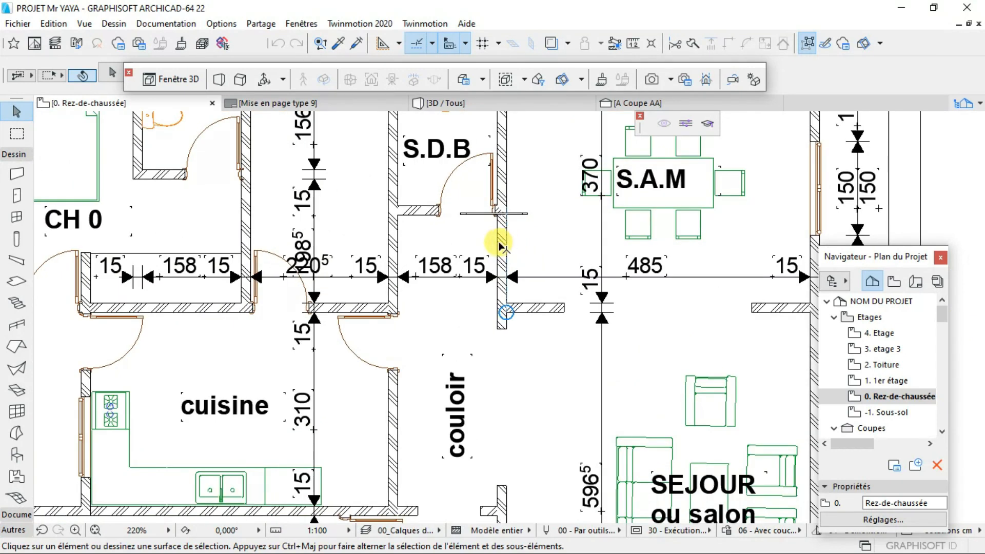
pyautogui.scroll(3, 505, 247)
pyautogui.click(505, 249)
pyautogui.rightClick(503, 246)
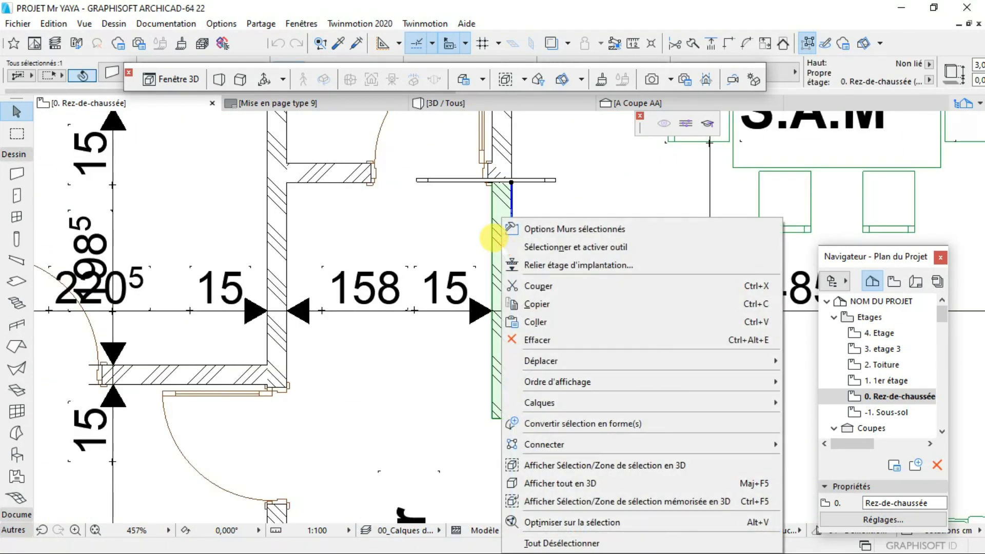
pyautogui.click(531, 229)
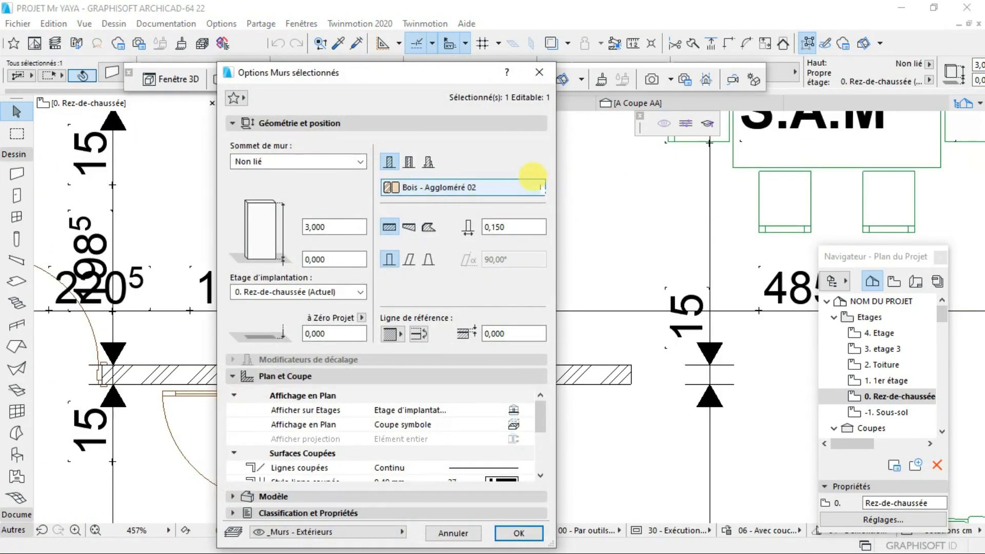
pyautogui.click(492, 183)
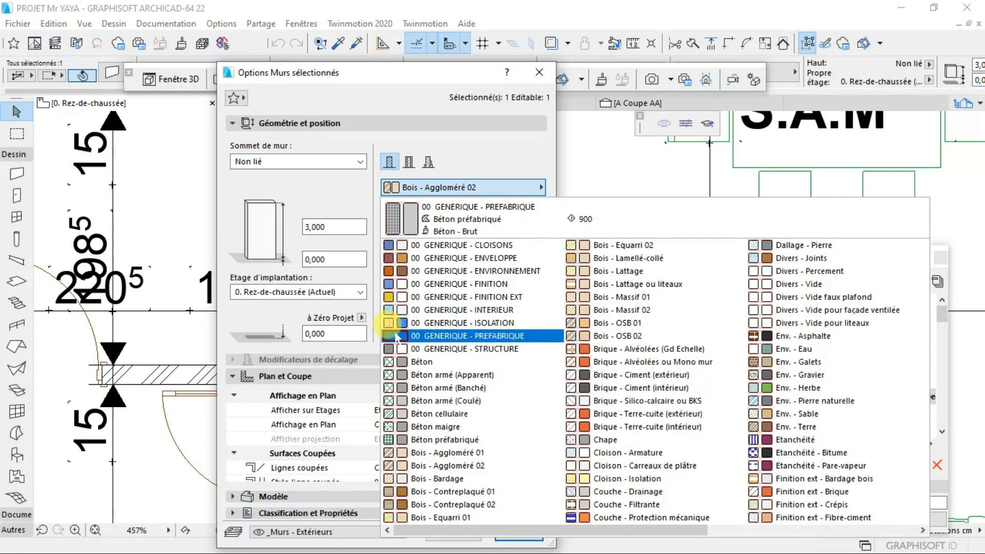
pyautogui.click(415, 355)
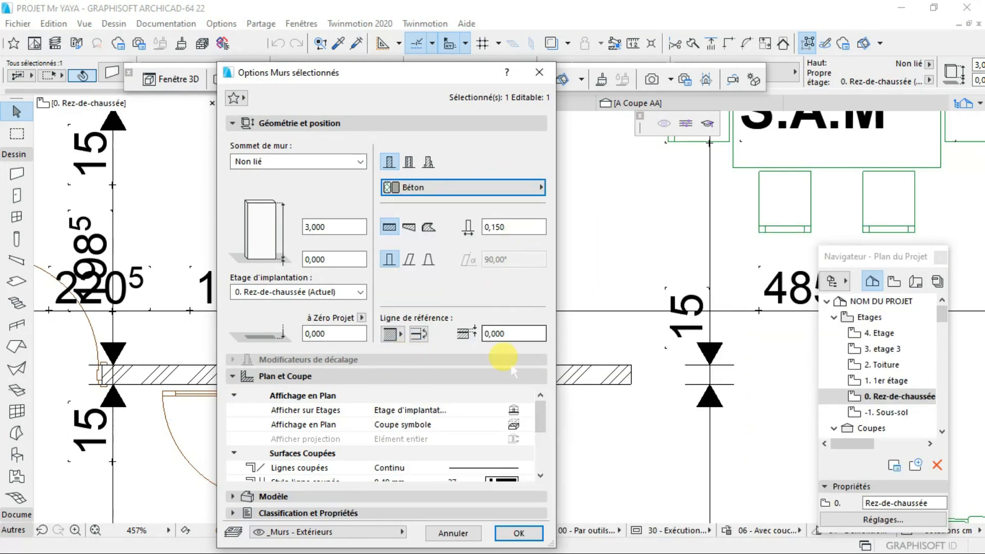
pyautogui.click(516, 533)
pyautogui.scroll(4, 523, 274)
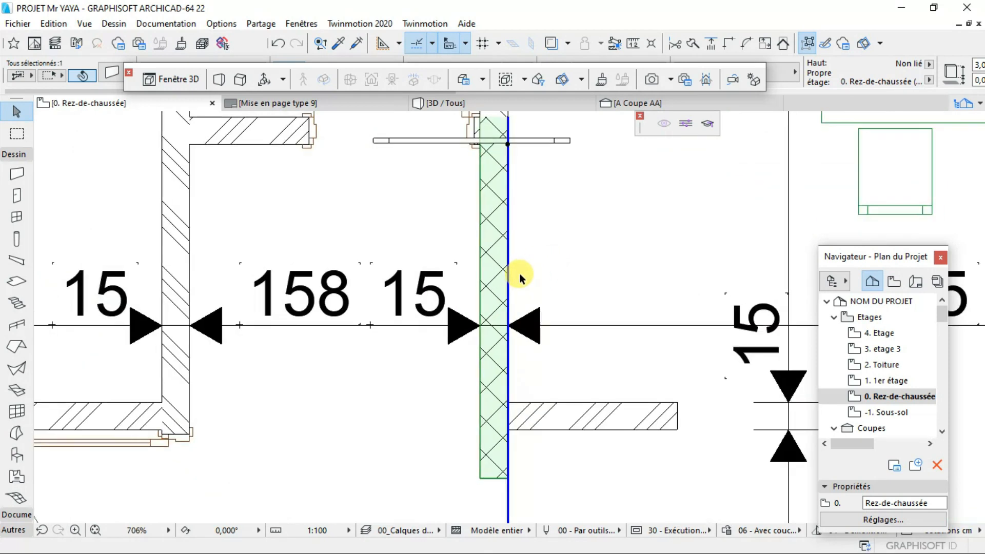
pyautogui.click(546, 257)
# - Examine how the concrete wall segment's hatch compares with the adjoining walls around the S.D.B door and couloir
pyautogui.scroll(-4, 550, 274)
pyautogui.scroll(-4, 550, 277)
pyautogui.scroll(6, 555, 259)
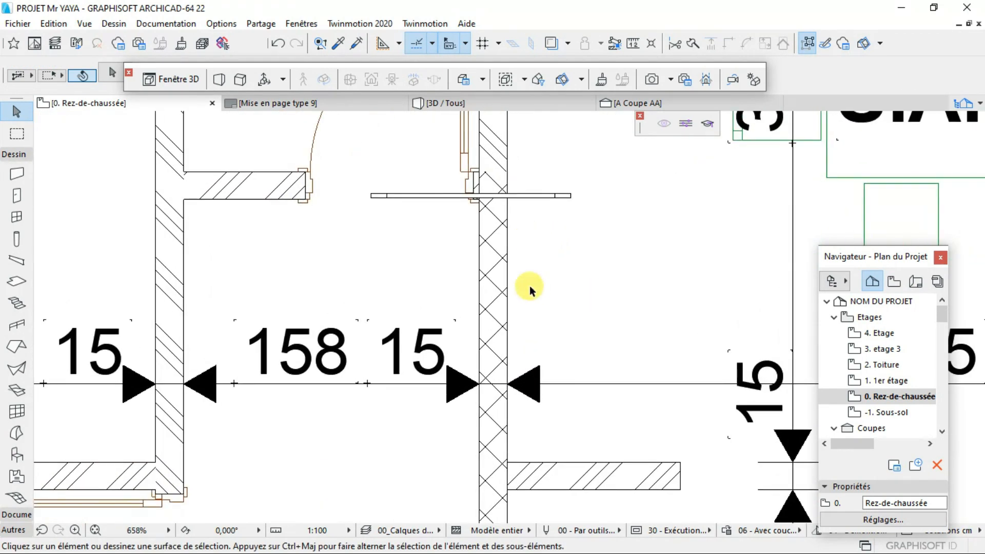
pyautogui.scroll(-4, 471, 300)
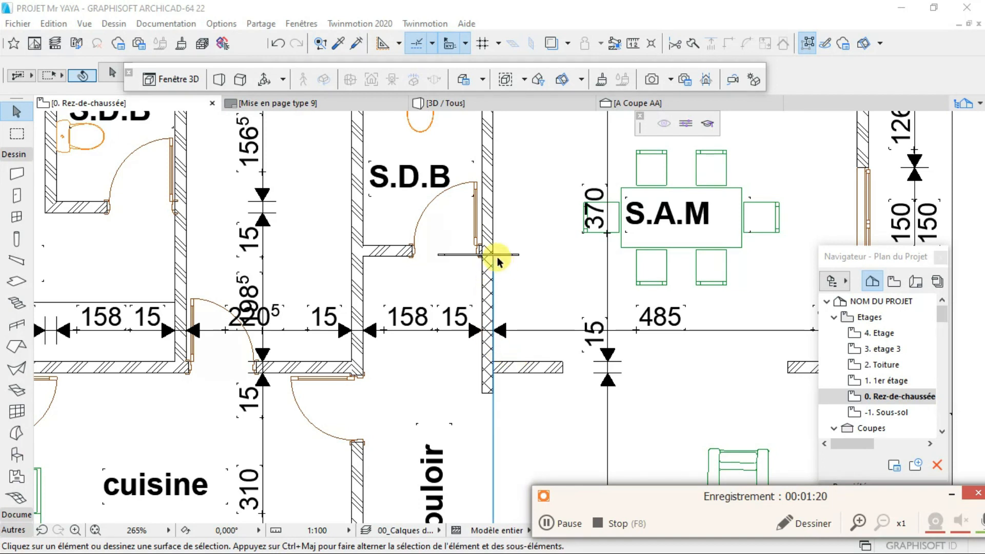
pyautogui.scroll(2, 499, 264)
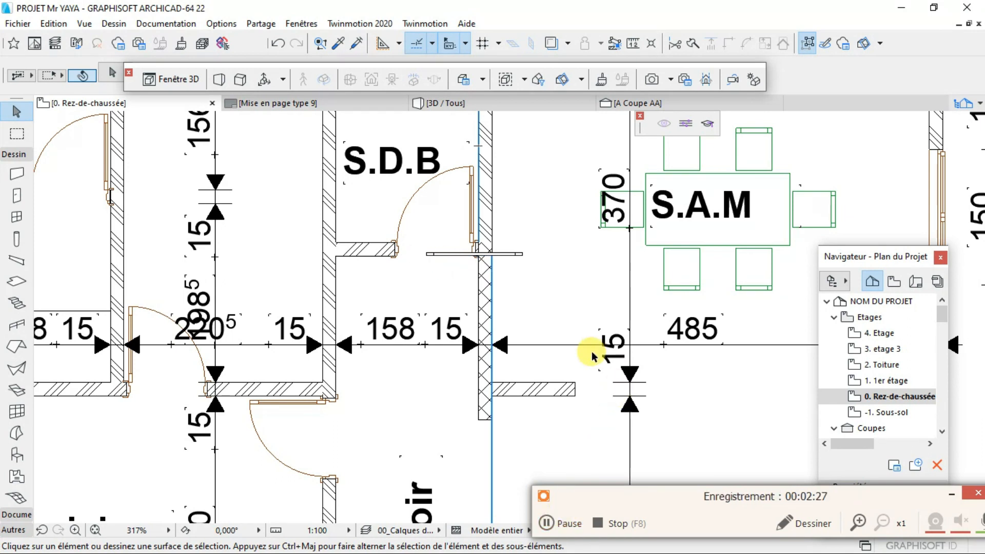
pyautogui.scroll(-2, 570, 359)
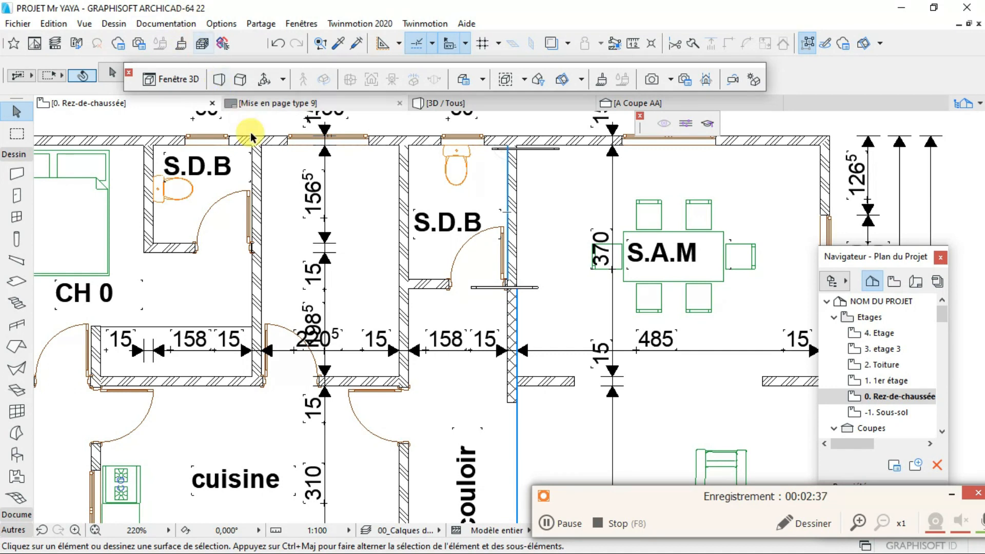
pyautogui.scroll(3, 595, 387)
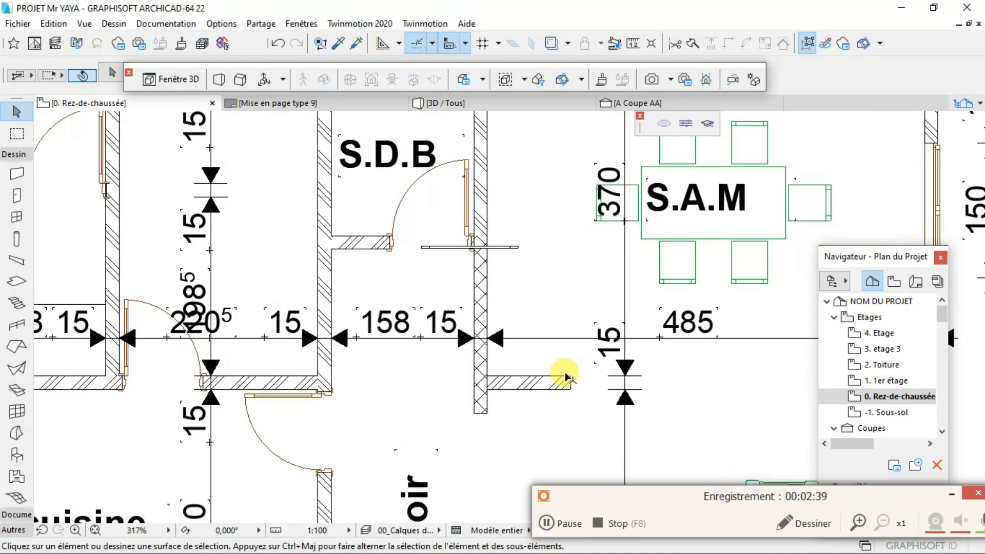
pyautogui.scroll(3, 477, 338)
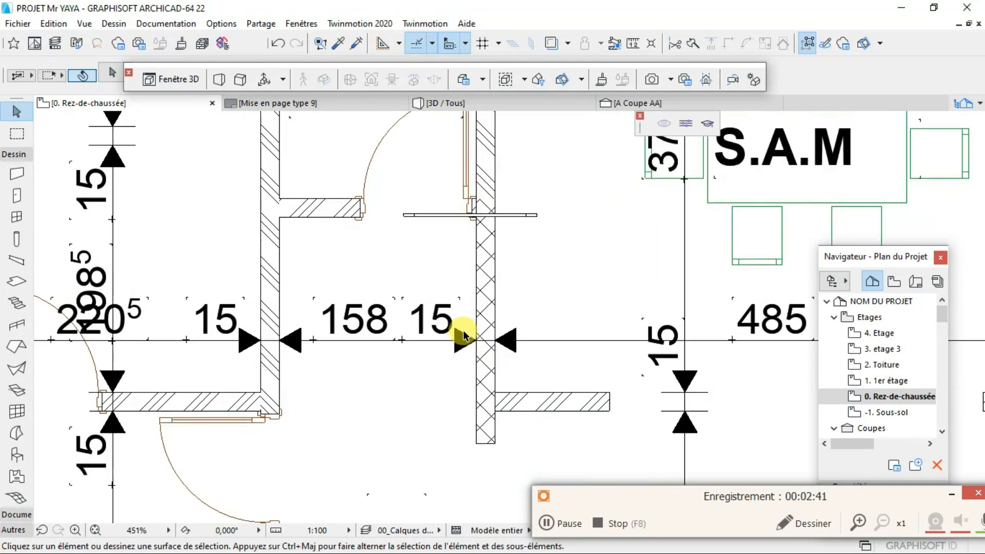
pyautogui.scroll(-2, 500, 314)
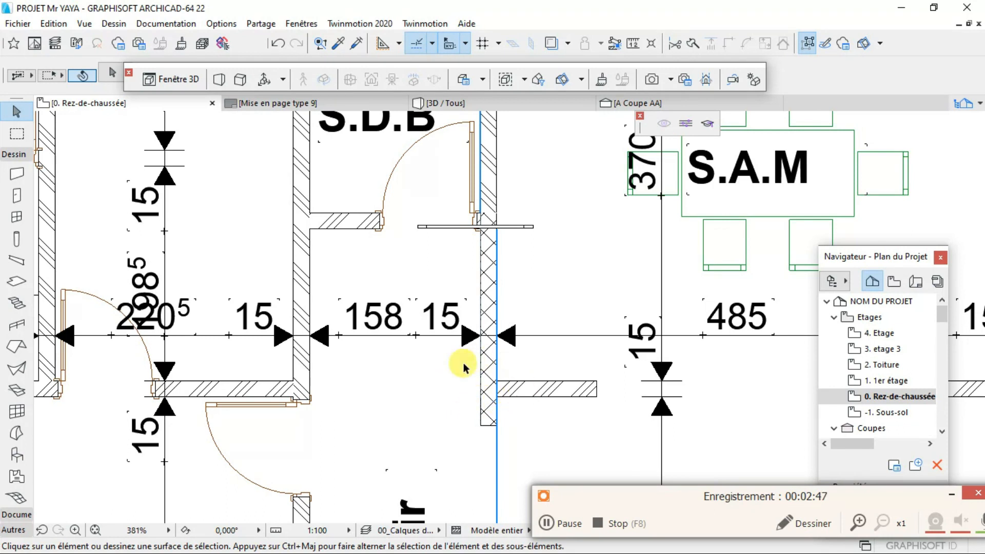
# - Look over the wall hatching across the whole ground-floor plan, from the bedroom and bathrooms to the garage and living room
pyautogui.scroll(-15, 464, 376)
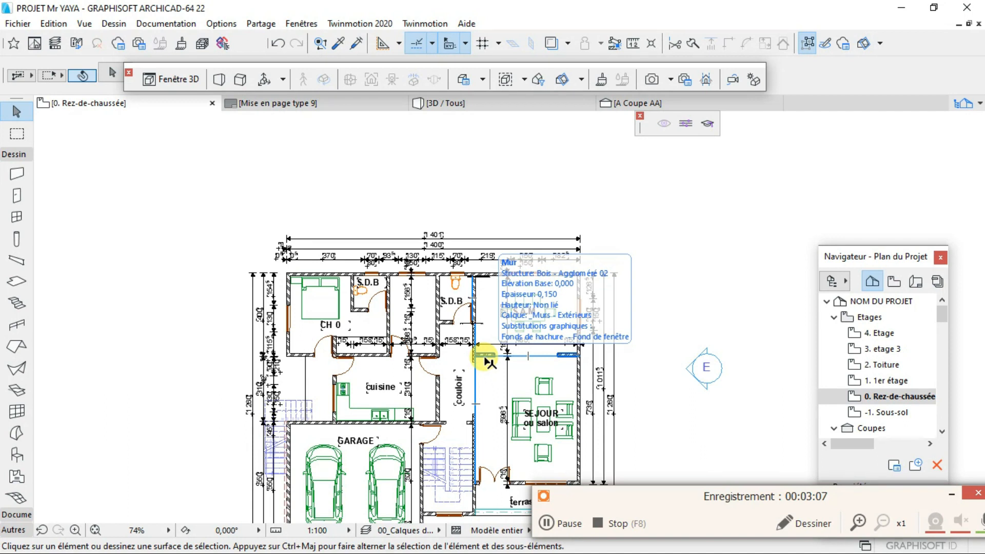
pyautogui.scroll(-4, 487, 355)
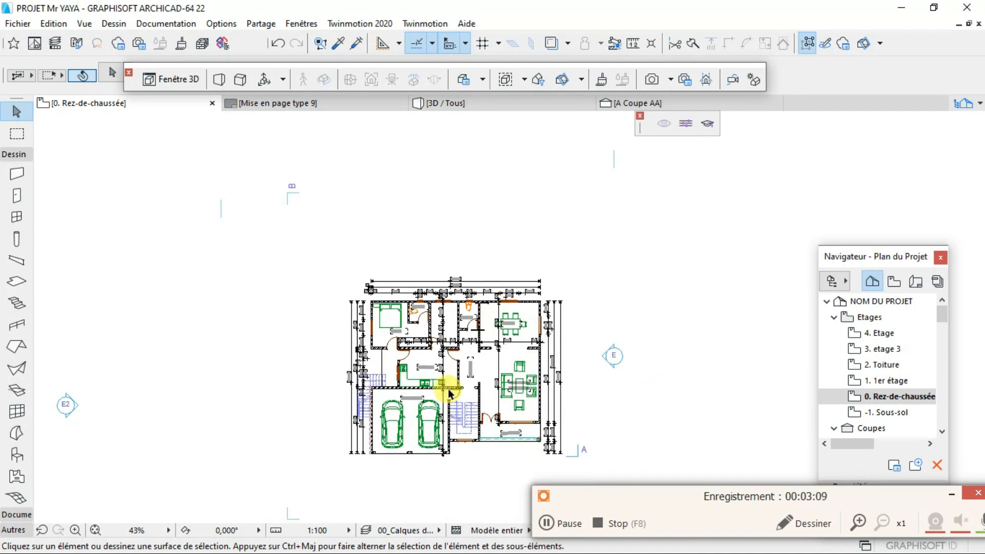
pyautogui.scroll(4, 477, 458)
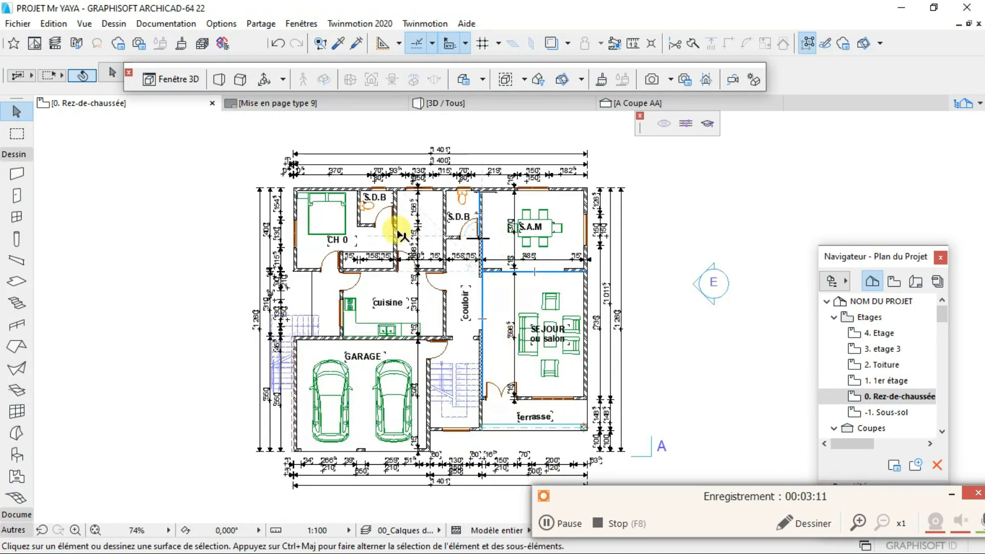
pyautogui.scroll(3, 605, 339)
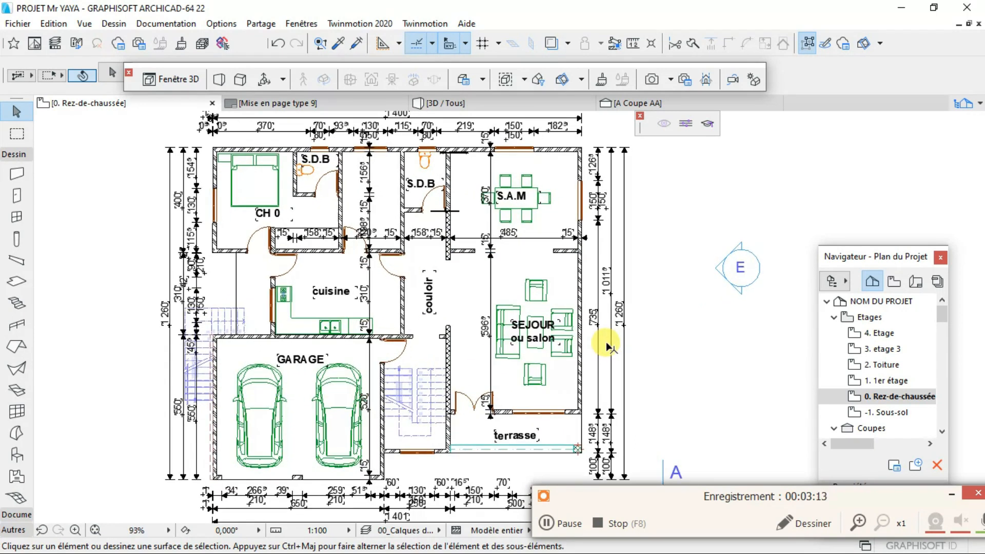
pyautogui.scroll(-4, 543, 337)
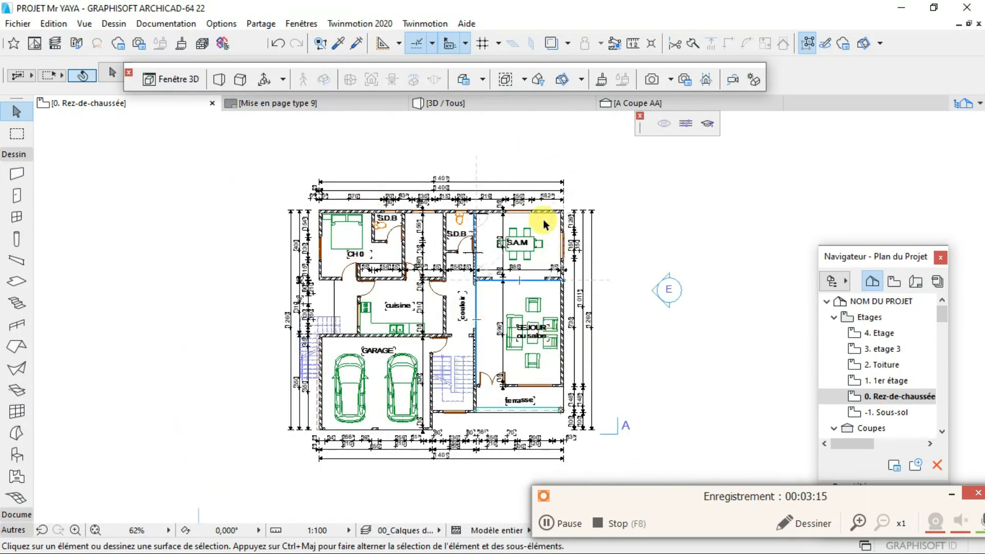
pyautogui.scroll(3, 478, 292)
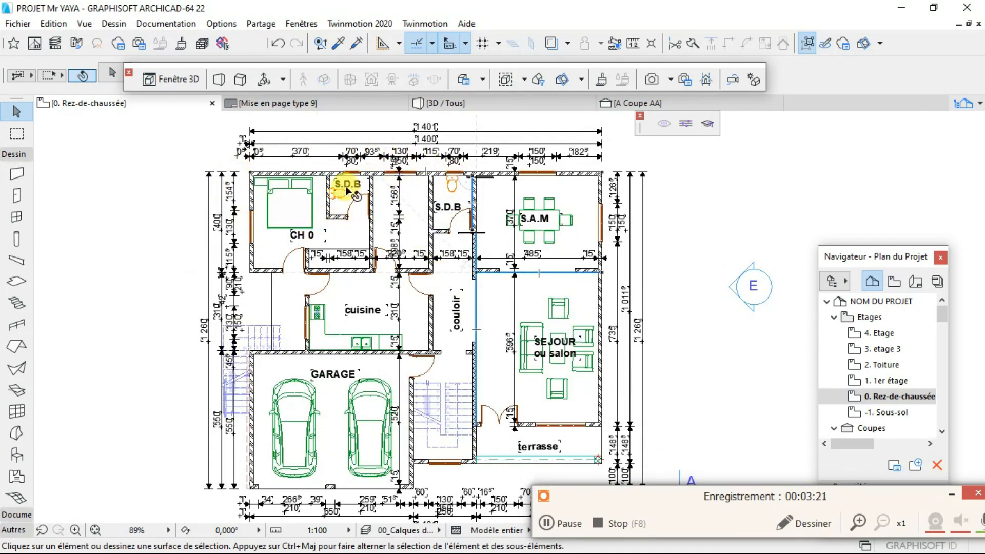
pyautogui.scroll(4, 339, 200)
pyautogui.scroll(-5, 267, 180)
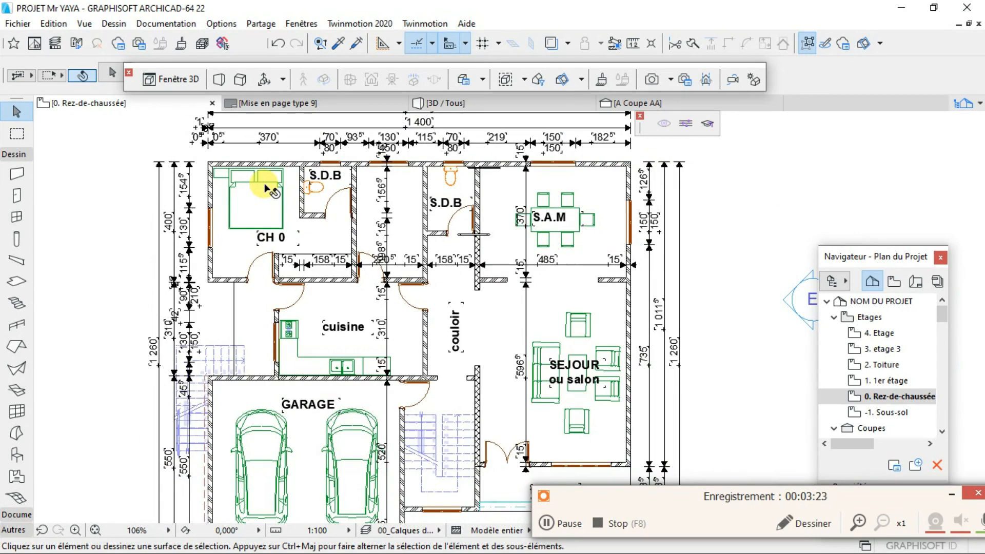
pyautogui.scroll(3, 287, 205)
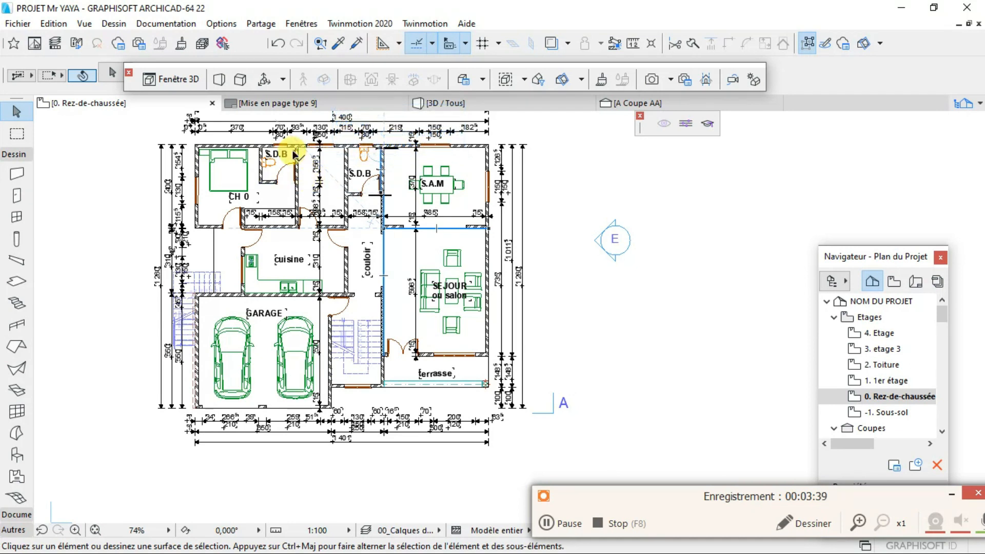
pyautogui.scroll(2, 286, 152)
# - Compare the ground-floor plan's walls with their appearance on the layout Mise en page type 9, including around CH 0 and S.D.B
pyautogui.click(283, 103)
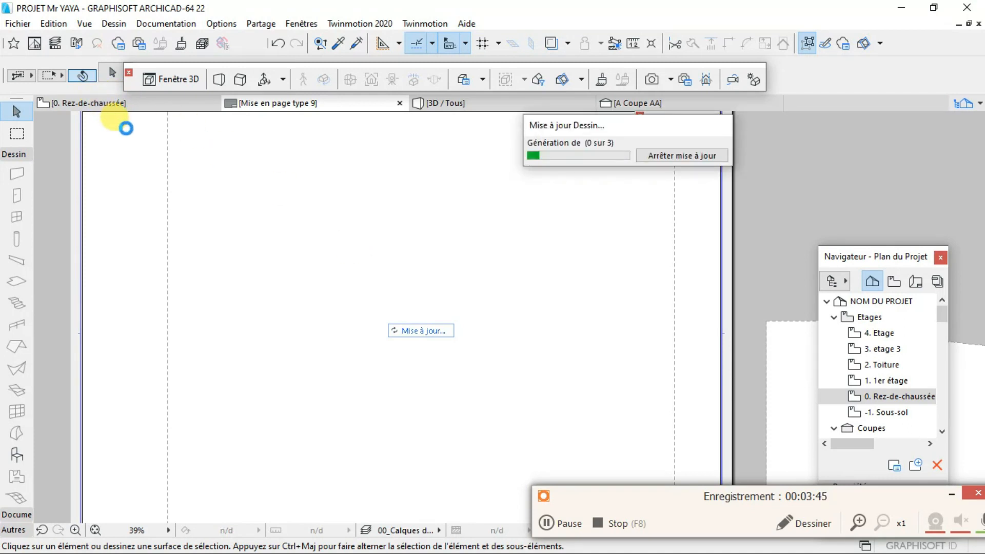
pyautogui.click(105, 102)
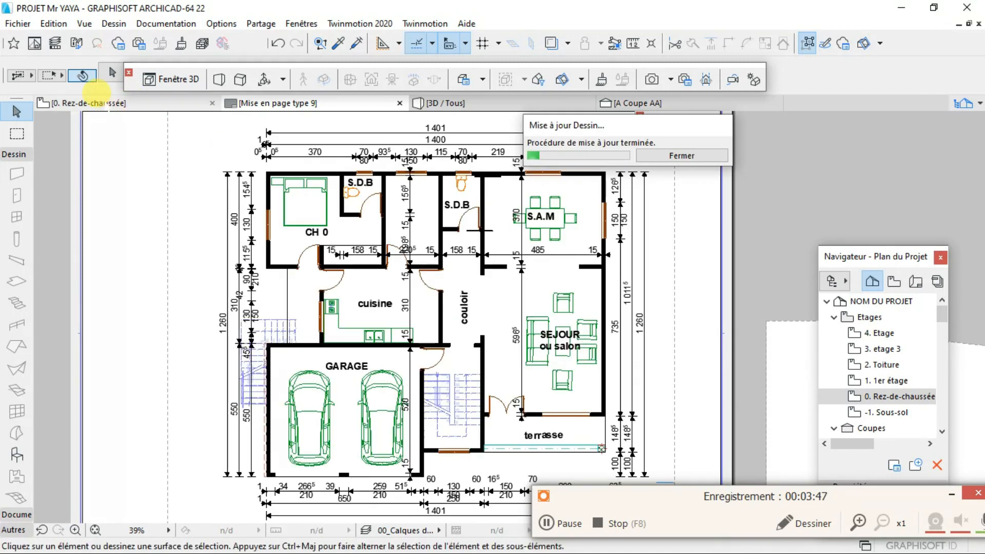
pyautogui.scroll(3, 229, 170)
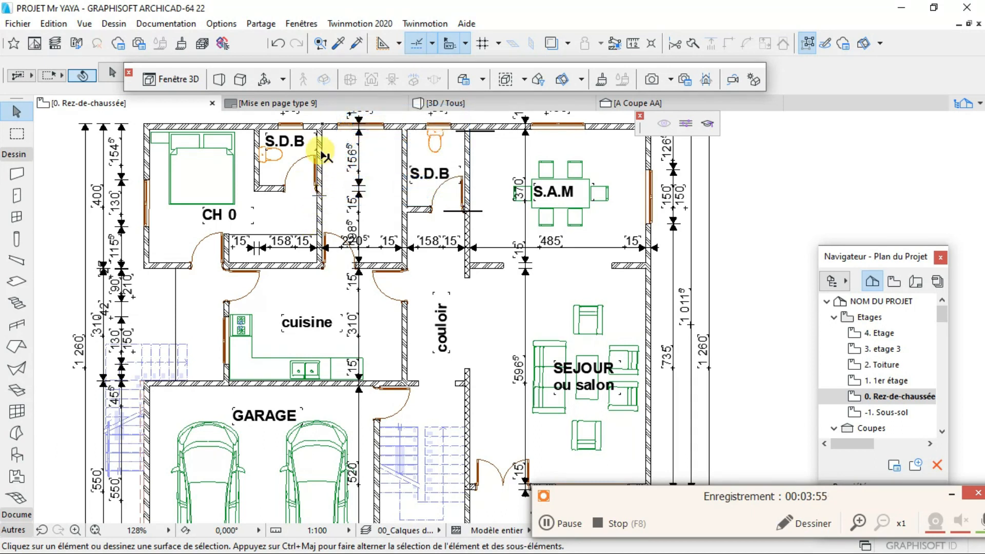
pyautogui.click(301, 103)
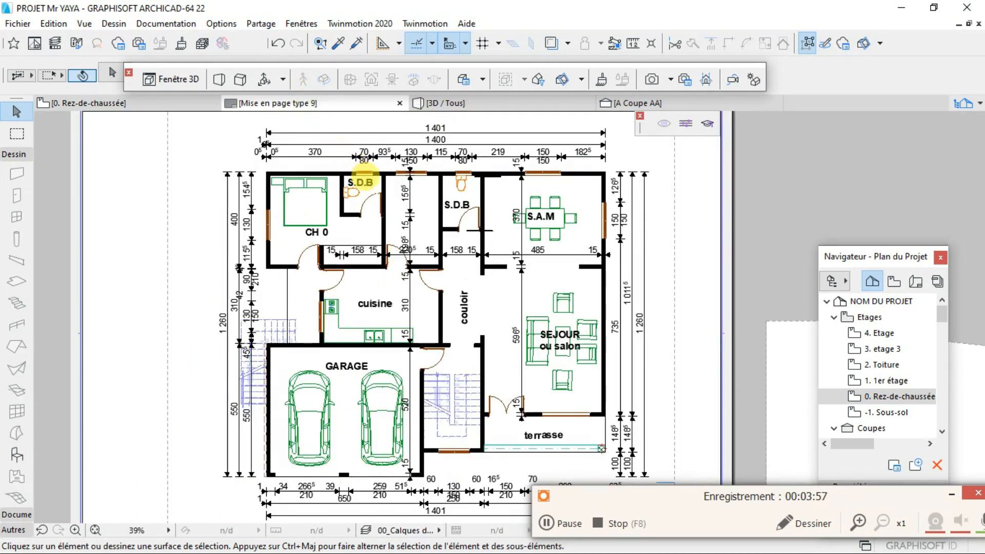
pyautogui.scroll(3, 357, 158)
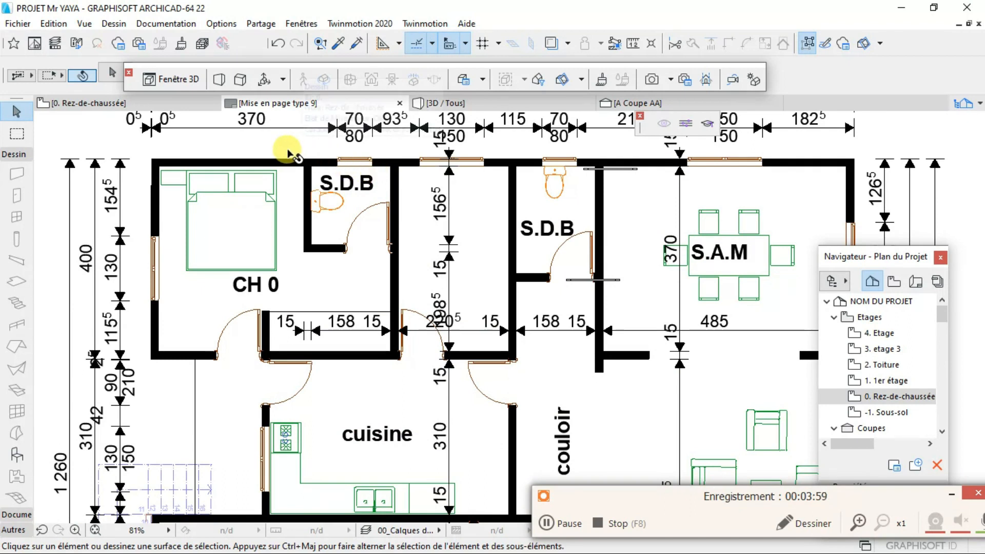
pyautogui.scroll(3, 289, 154)
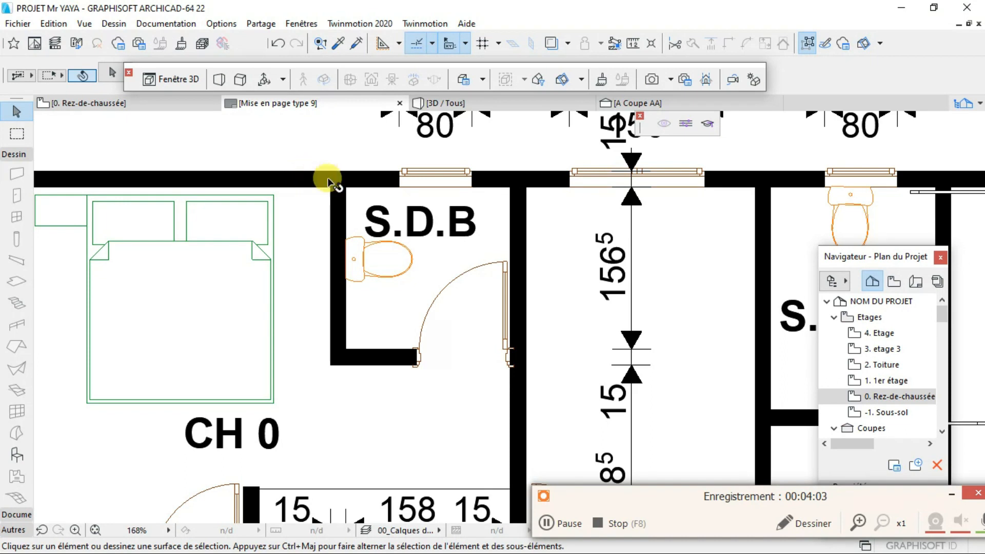
pyautogui.scroll(-5, 318, 175)
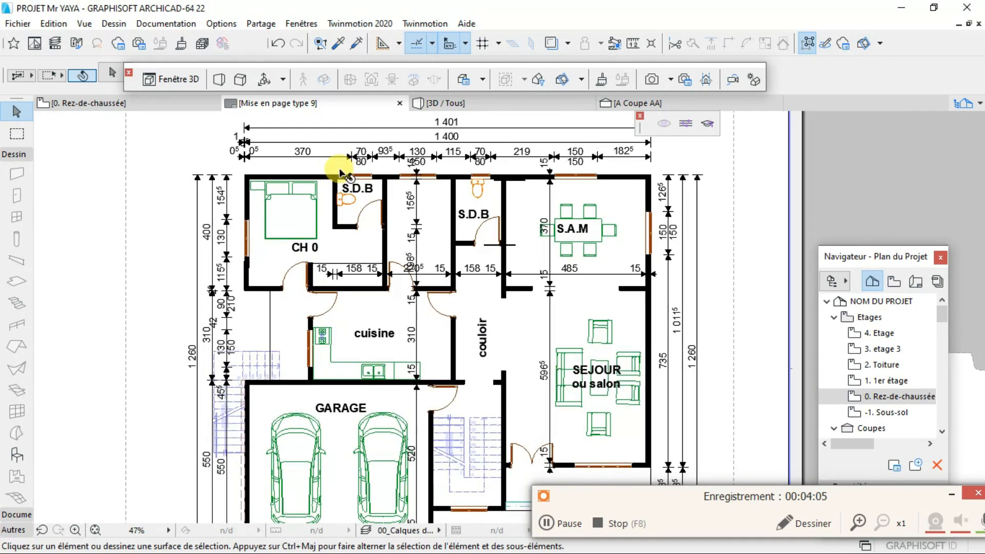
pyautogui.scroll(-3, 339, 171)
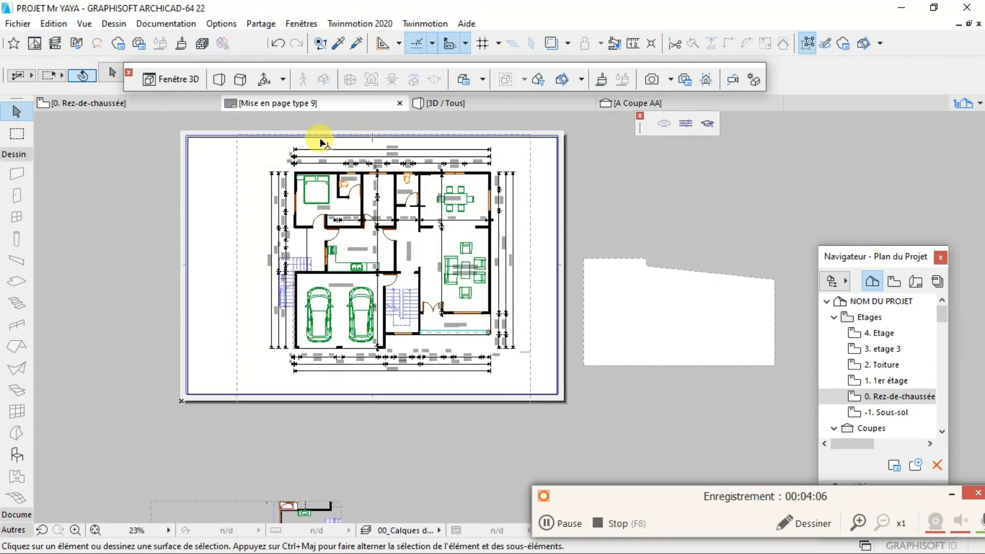
# - Return to the 0. Rez-de-chaussée plan and select all its walls with Find & Select, using element type Mur as the criterion
pyautogui.click(127, 102)
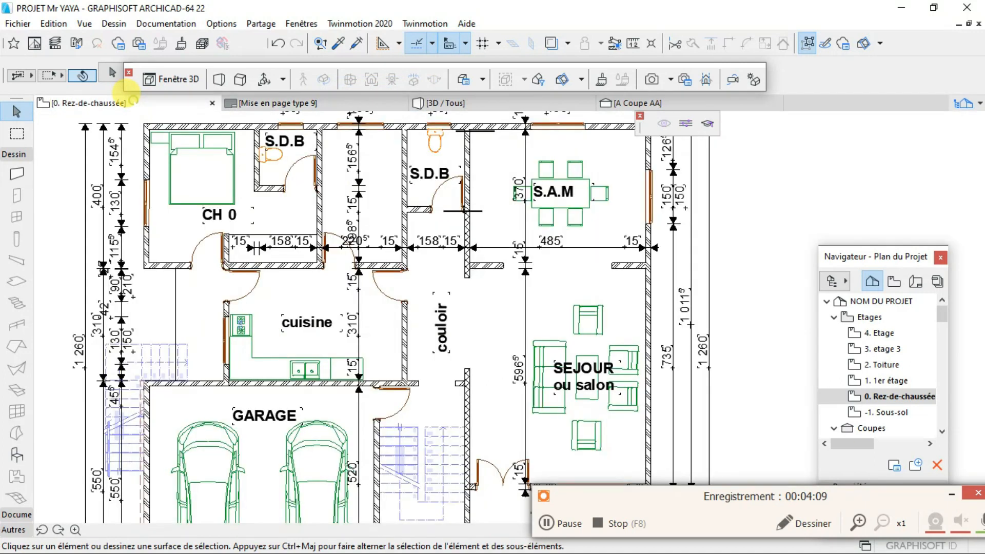
pyautogui.scroll(-2, 341, 229)
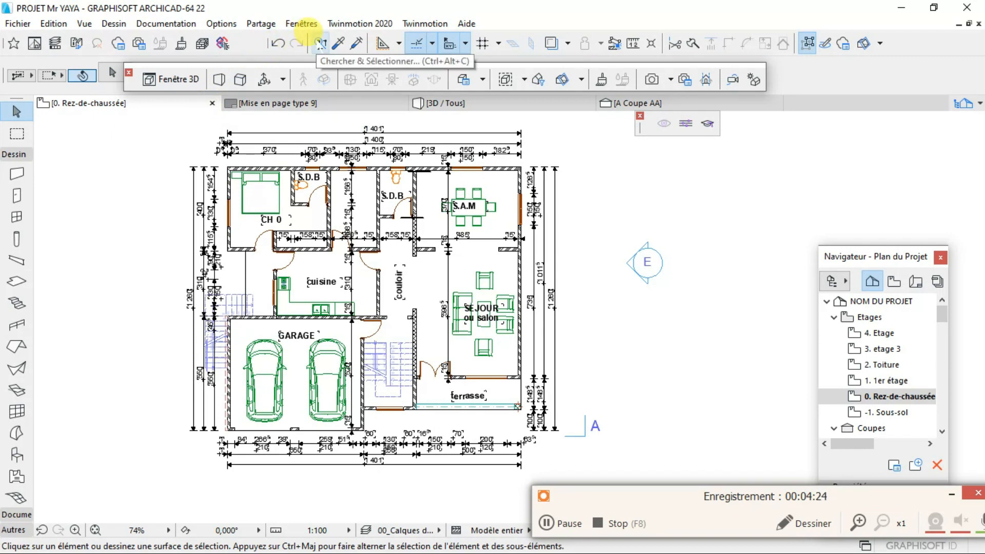
pyautogui.click(320, 45)
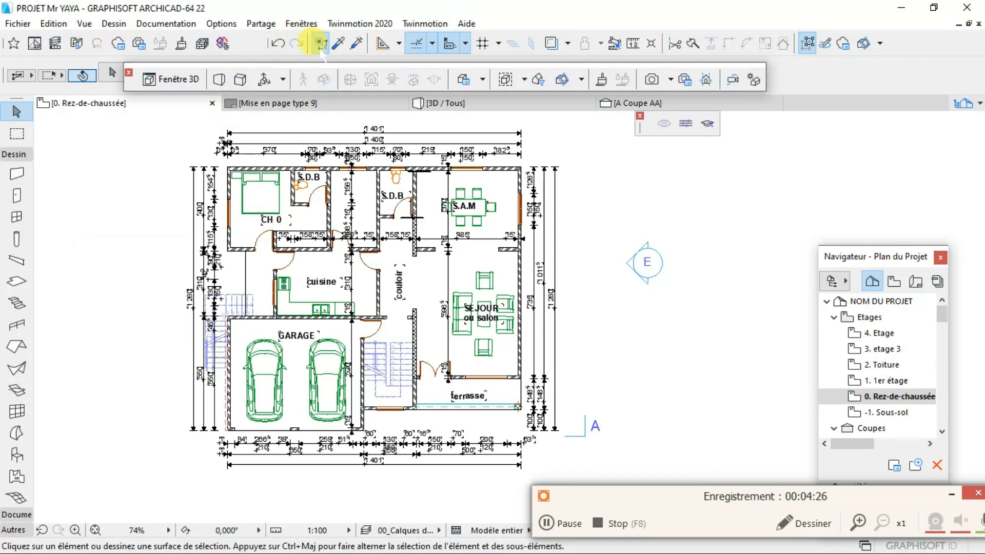
pyautogui.click(293, 314)
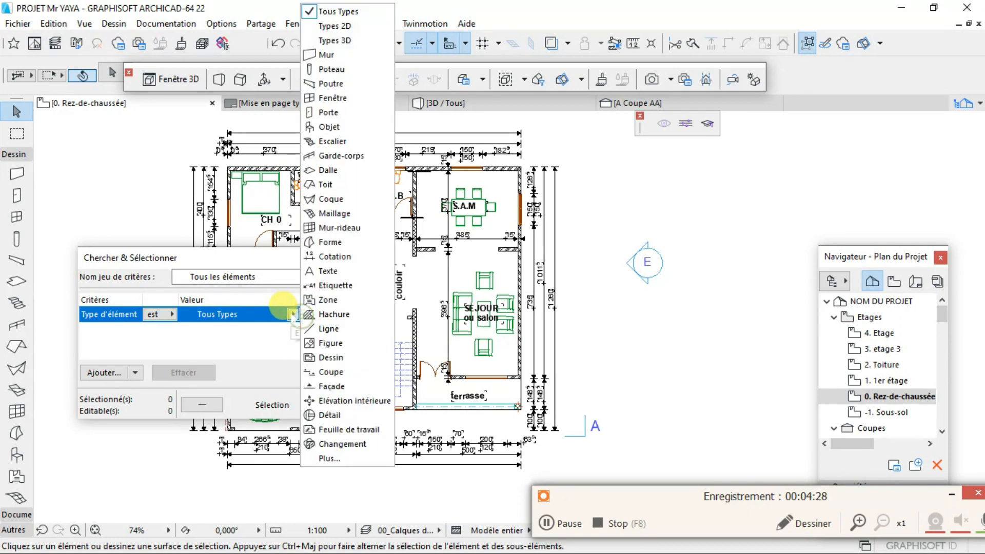
pyautogui.click(378, 57)
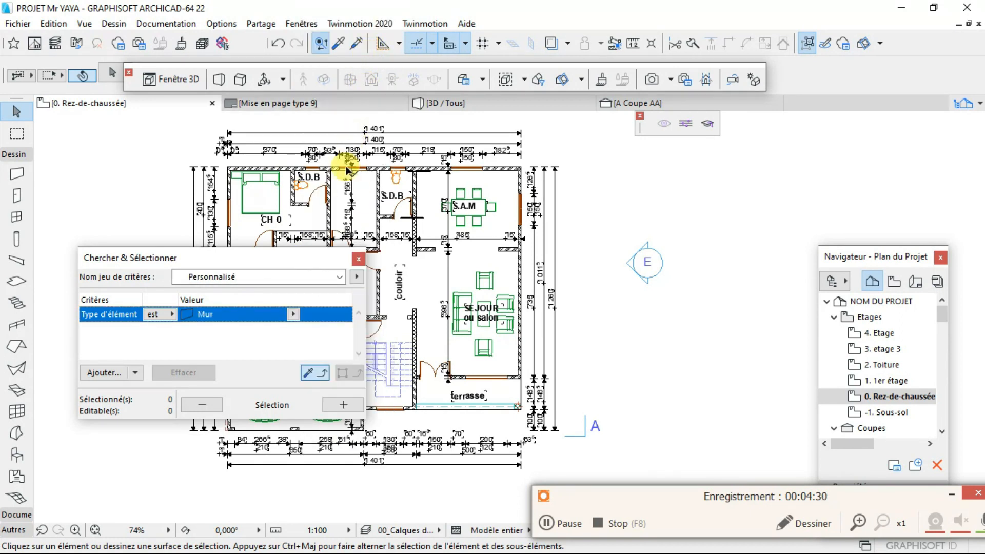
pyautogui.click(343, 405)
pyautogui.scroll(5, 426, 257)
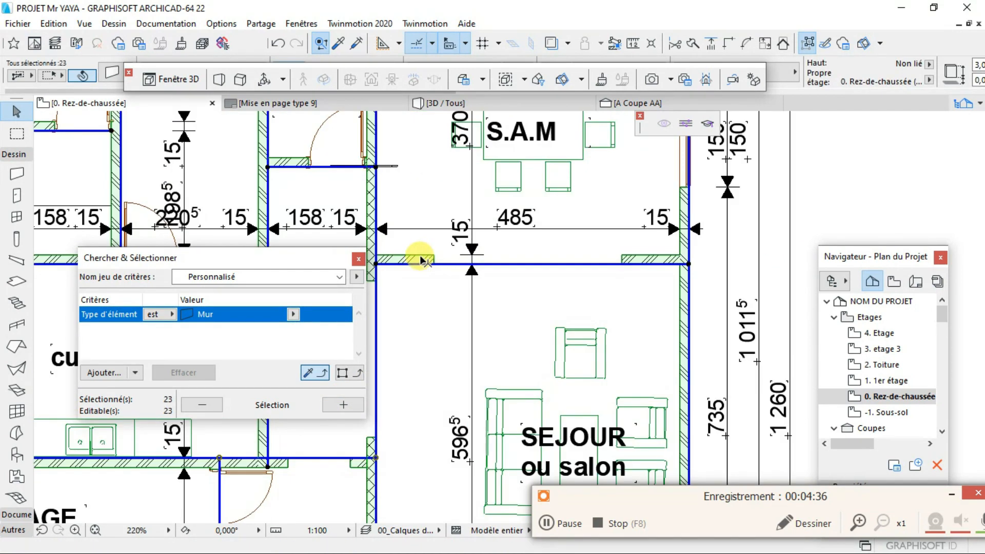
# - Open the settings of all the selected walls and bring up the building material choices
pyautogui.rightClick(421, 260)
pyautogui.click(460, 228)
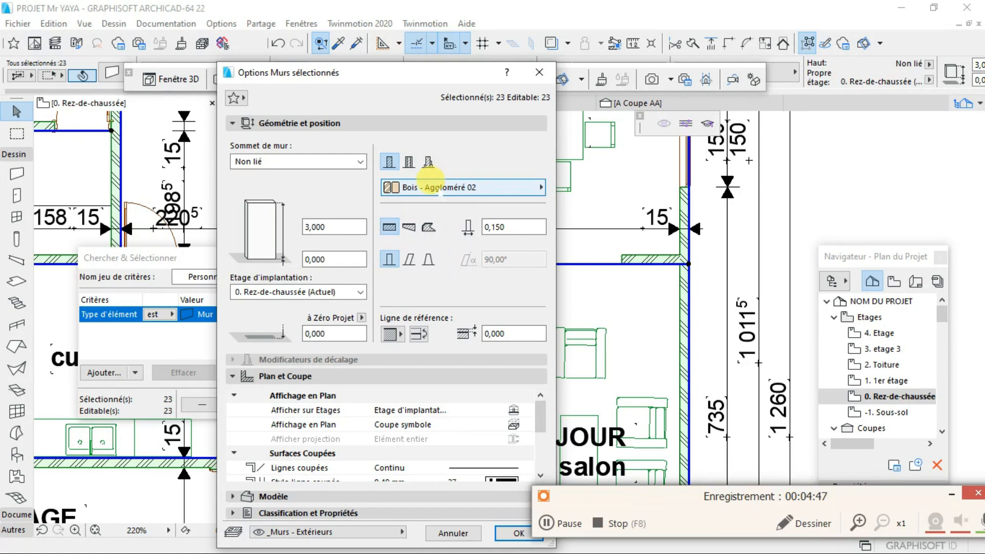
pyautogui.click(431, 186)
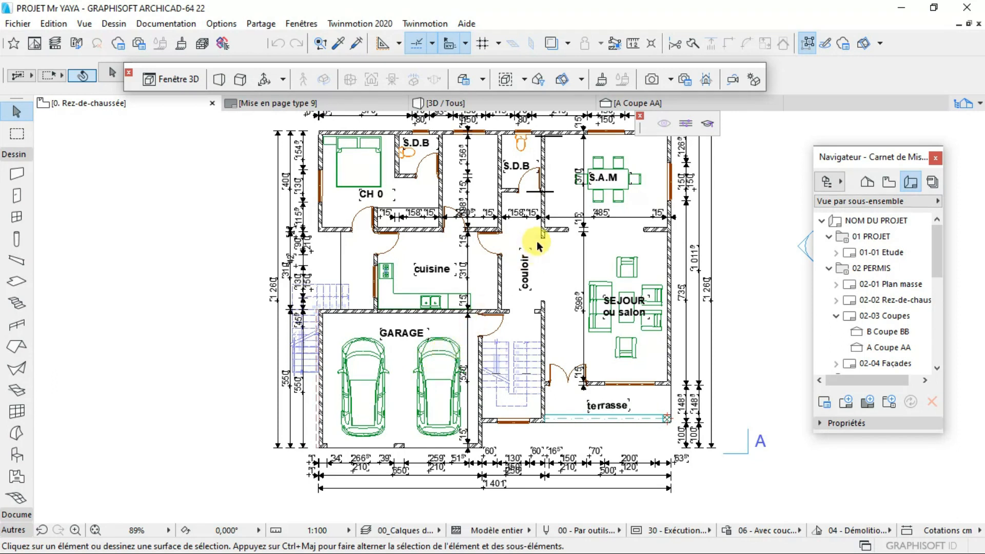
# - Switch to File Explorer and open DOSSIER FINAL.pdf from the projet_extracted_textures folder
pyautogui.scroll(1, 535, 245)
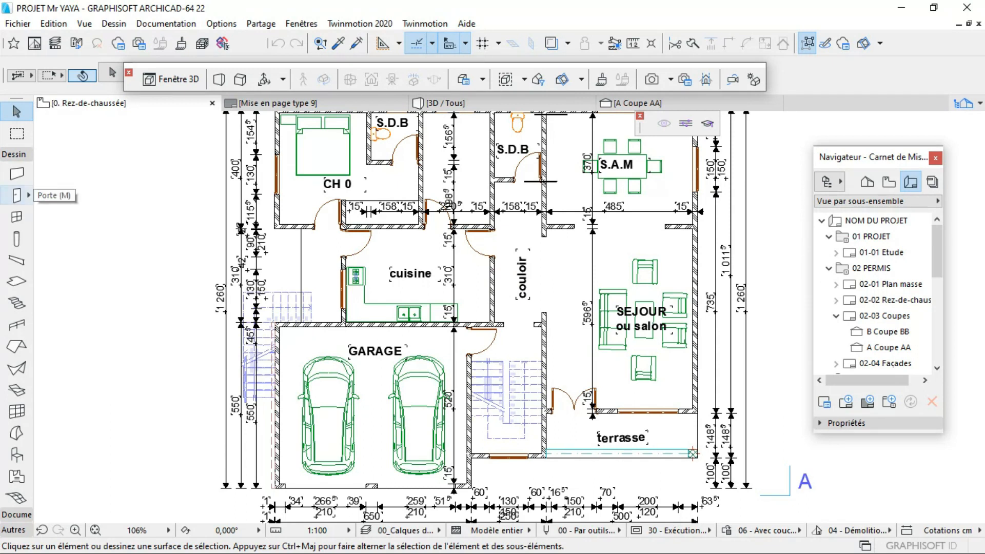
pyautogui.press('super')
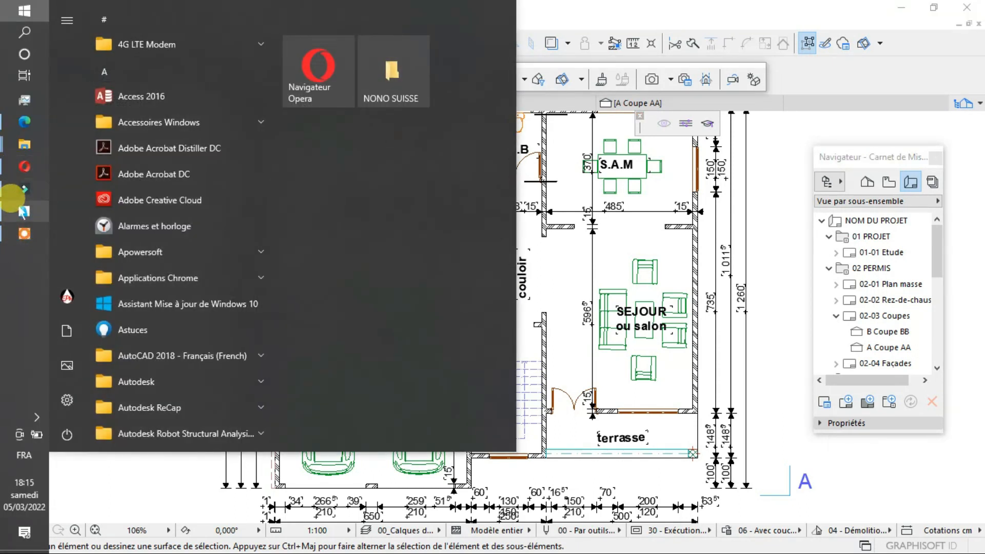
pyautogui.moveTo(25, 144)
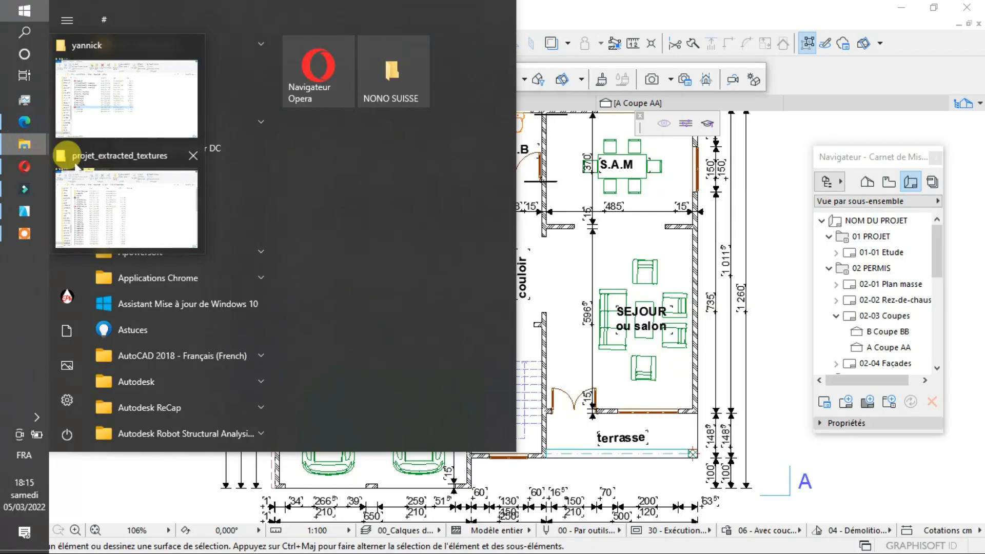
pyautogui.click(75, 165)
pyautogui.click(155, 267)
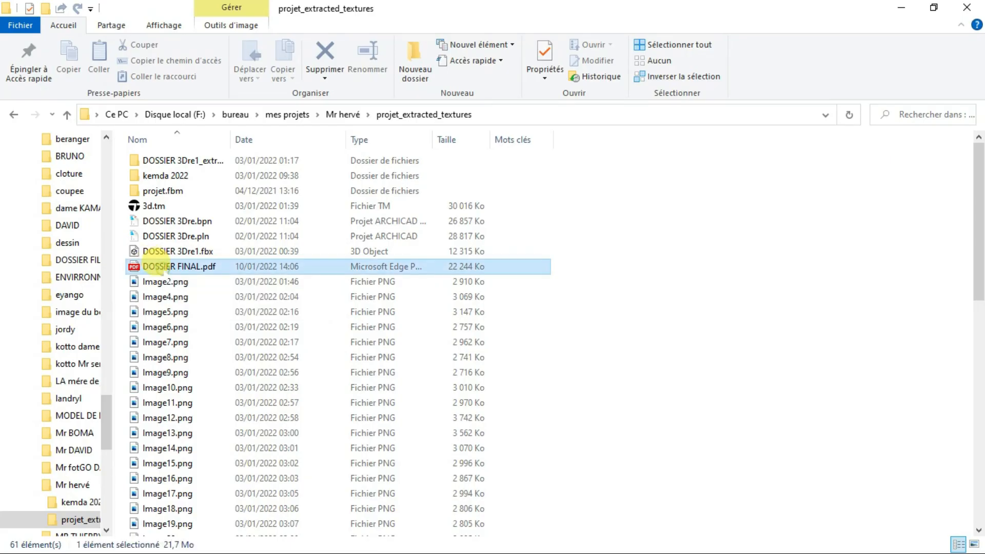
pyautogui.doubleClick(221, 266)
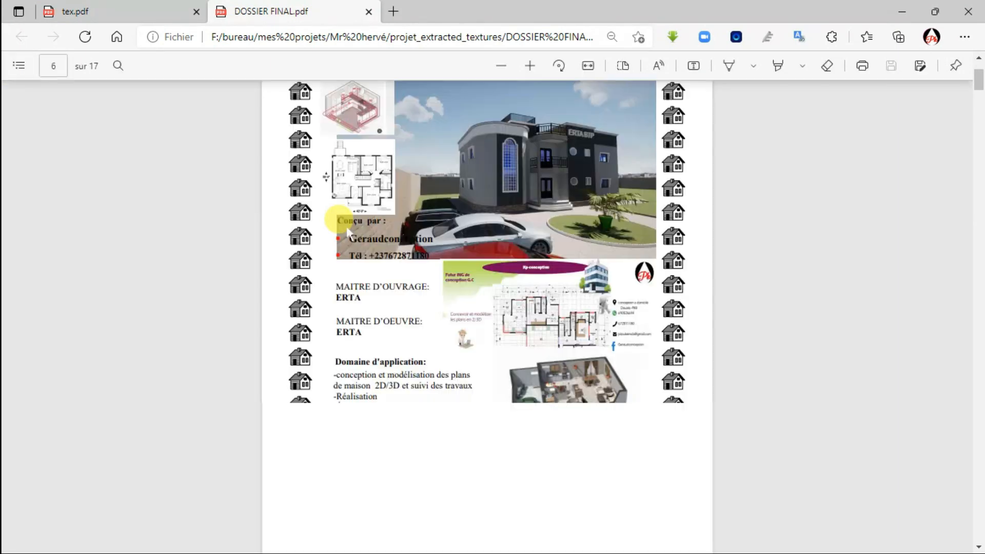
# - Examine how walls are drawn in the PDF's floor plan with the SALLE DE REUNION and SALLE DE TRAVAIL, and return to ARCHICAD
pyautogui.scroll(10, 338, 219)
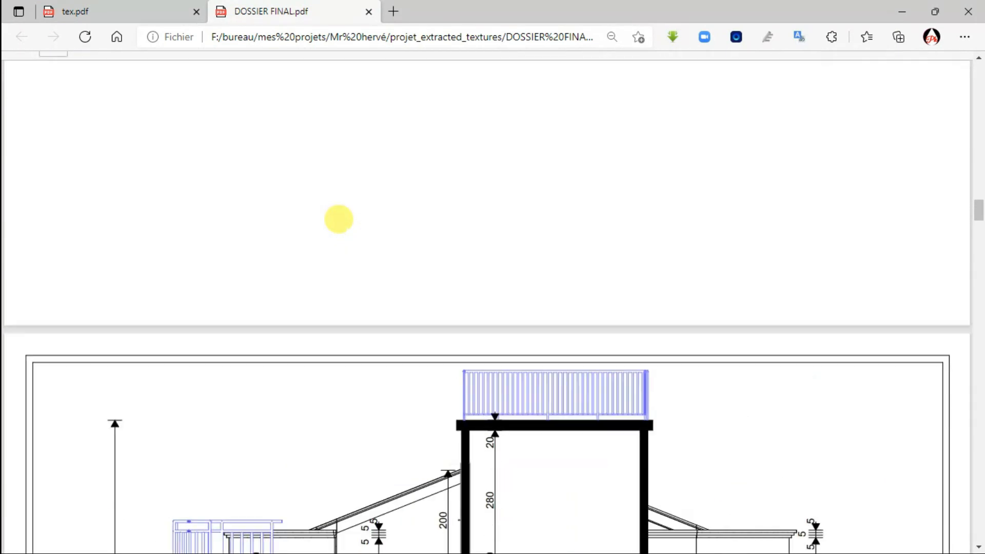
pyautogui.scroll(-10, 339, 219)
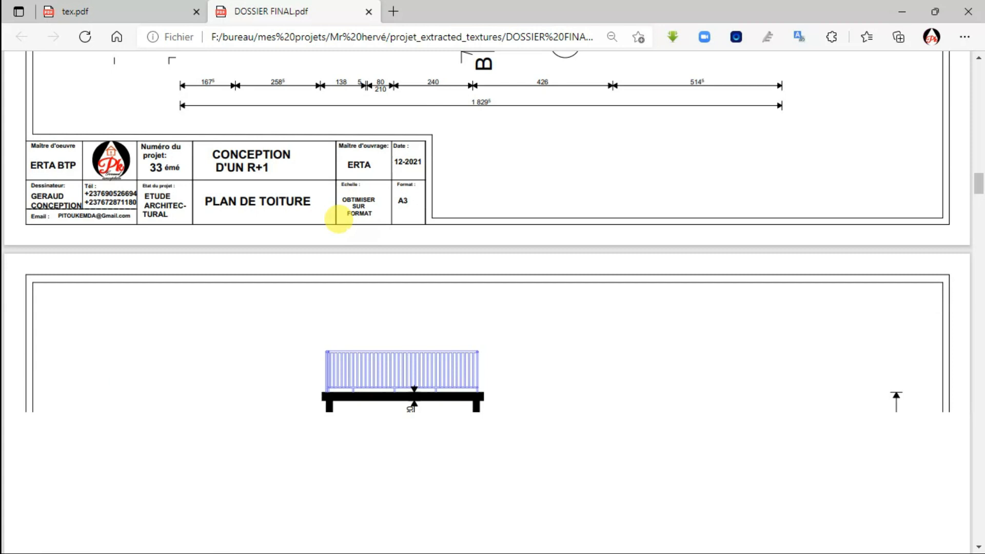
pyautogui.scroll(-5, 338, 220)
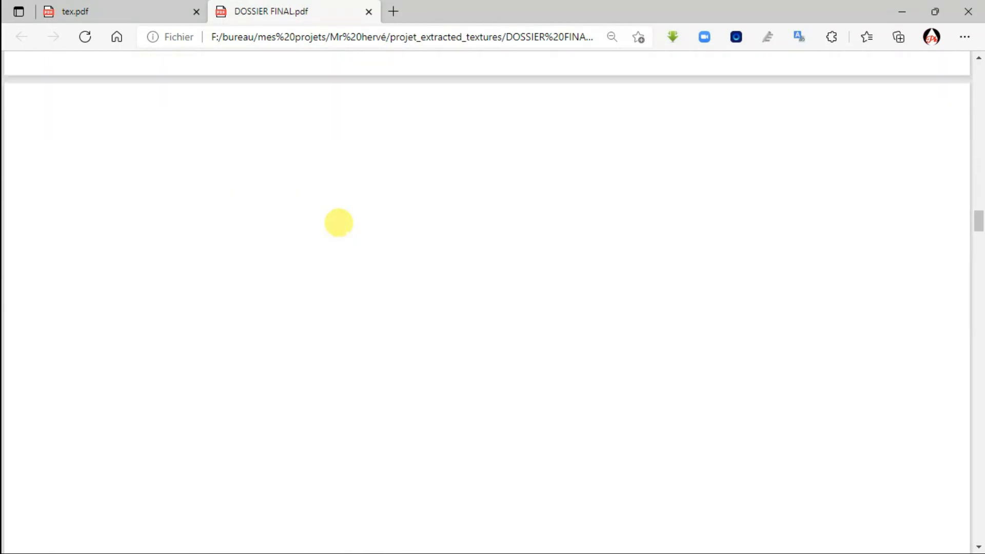
pyautogui.scroll(10, 339, 223)
pyautogui.scroll(10, 349, 225)
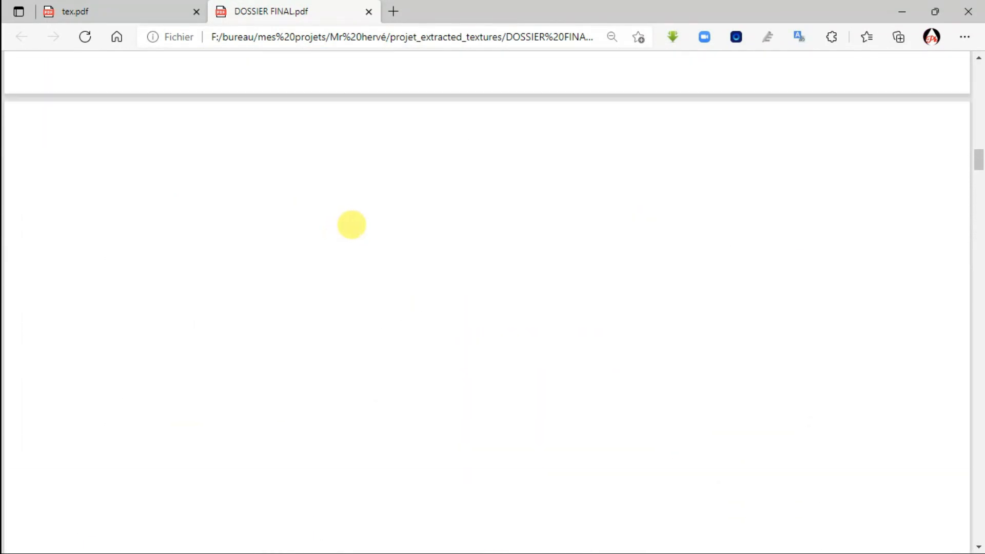
pyautogui.scroll(5, 356, 223)
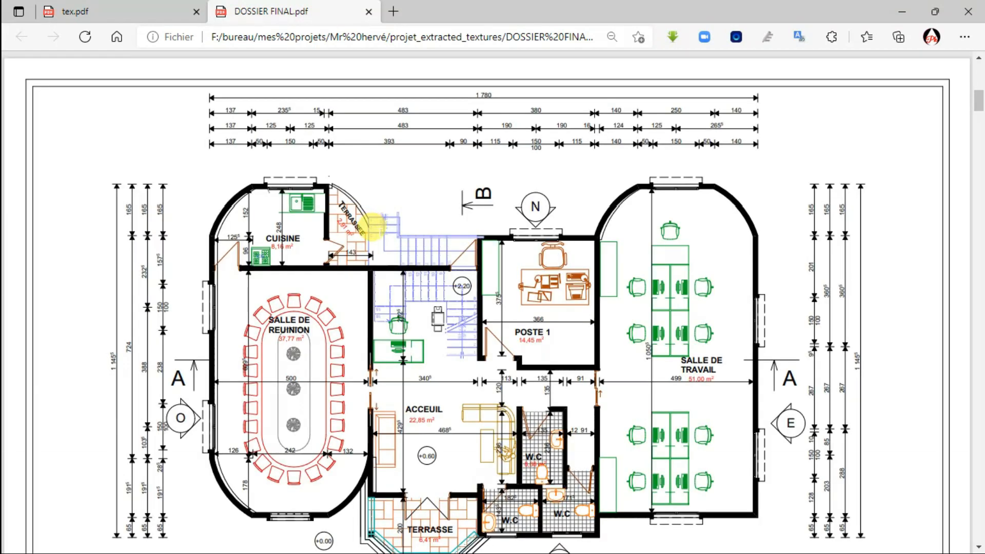
pyautogui.scroll(-2, 327, 247)
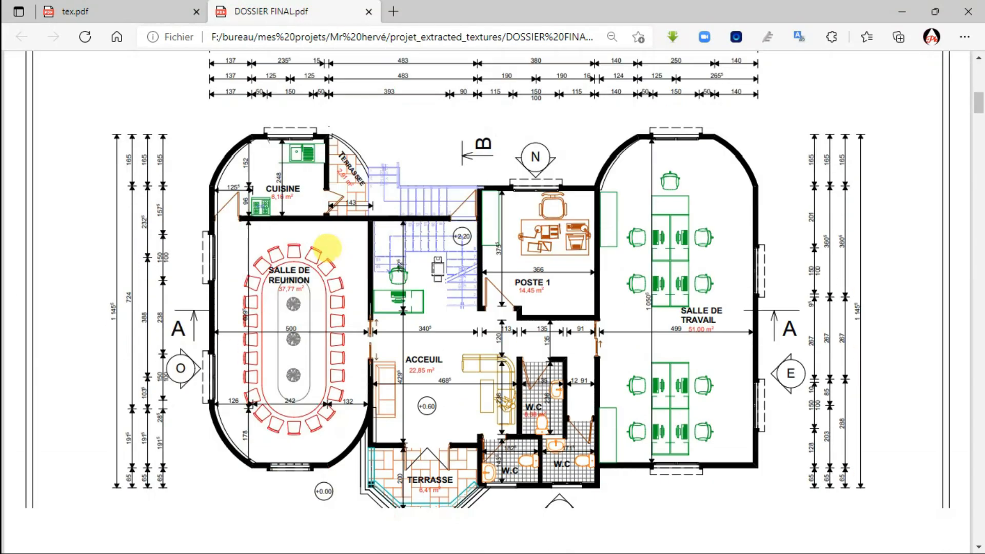
pyautogui.scroll(-1, 327, 247)
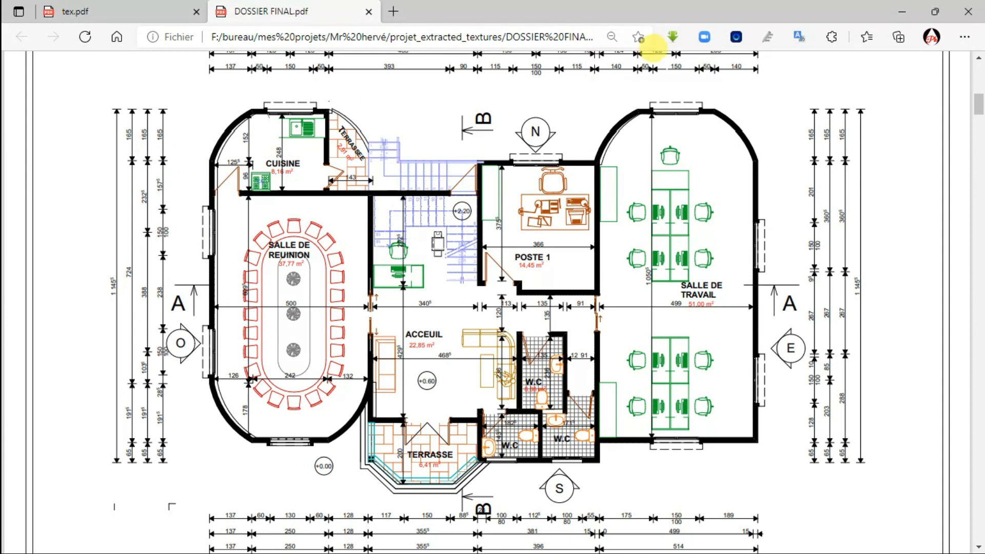
pyautogui.click(902, 11)
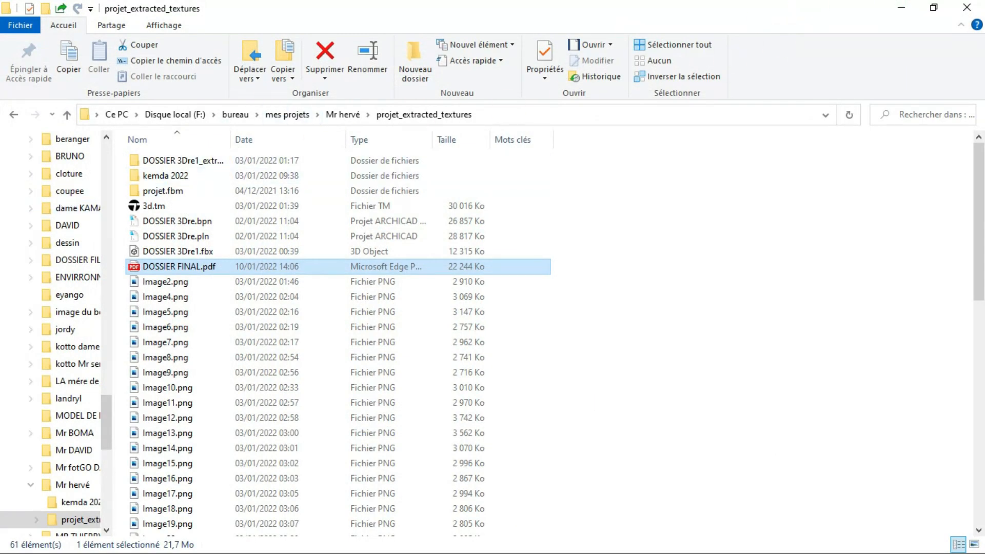
pyautogui.click(901, 8)
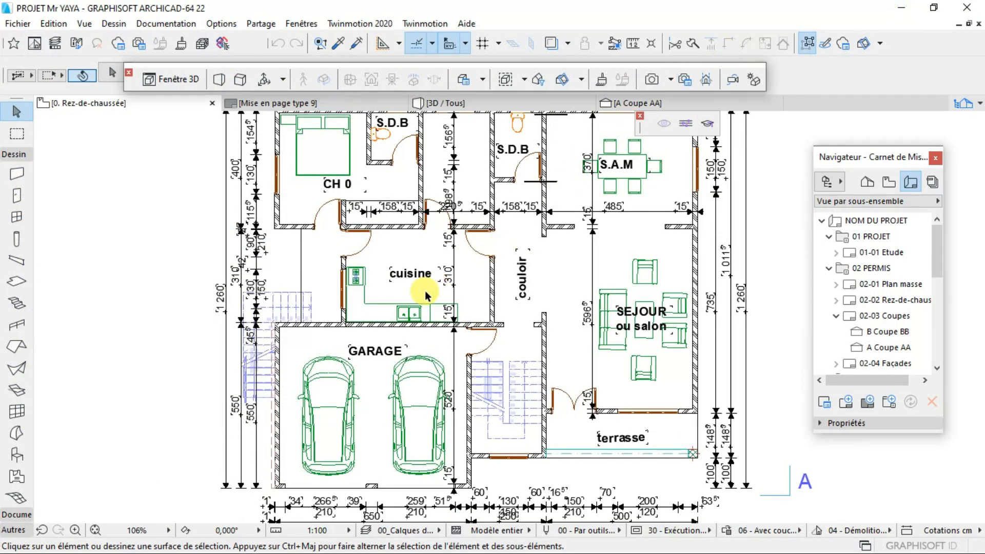
pyautogui.scroll(-1, 420, 316)
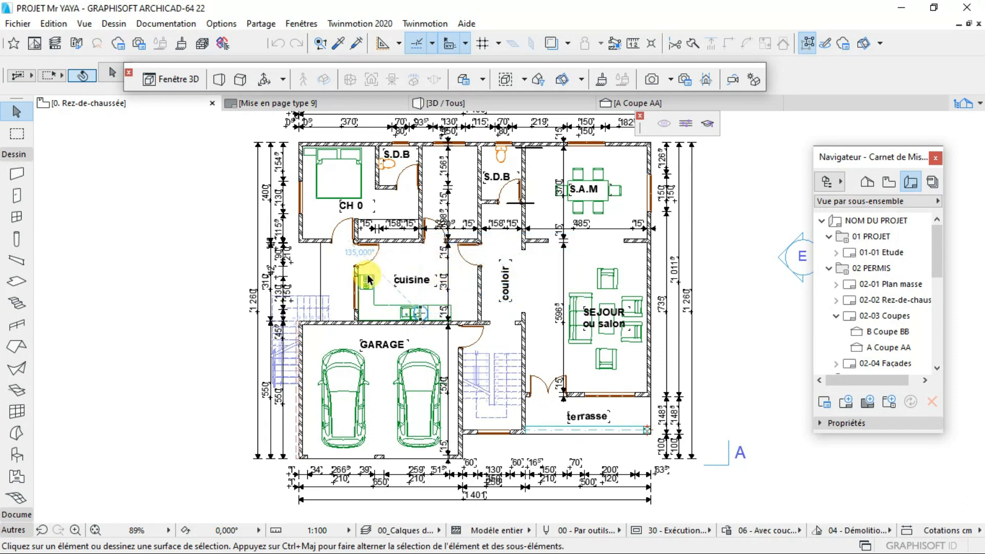
pyautogui.scroll(-1, 488, 311)
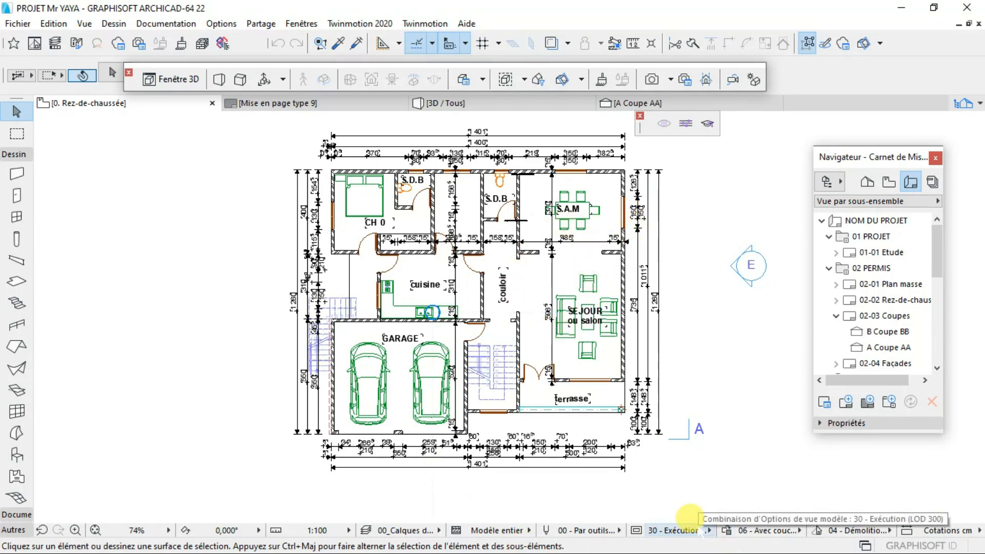
pyautogui.press('super')
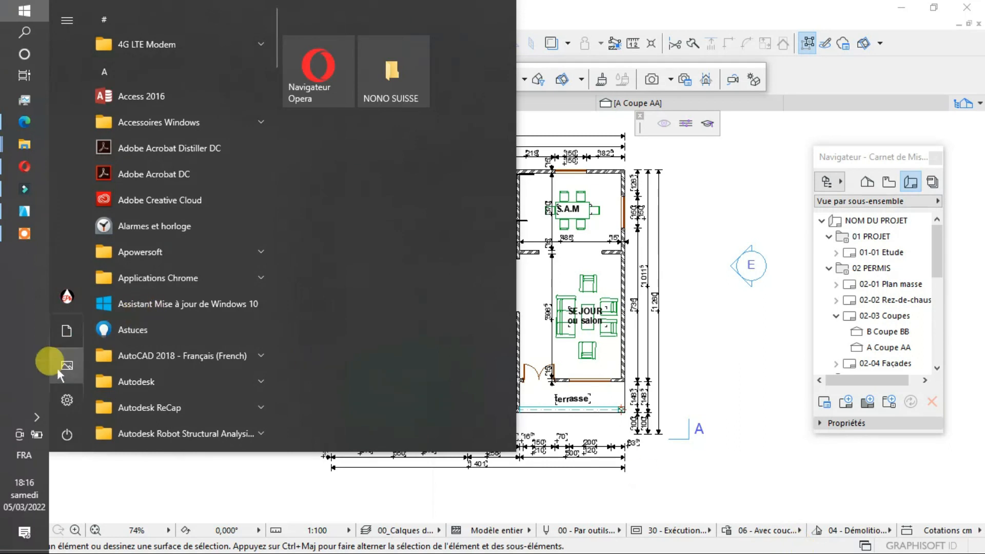
pyautogui.click(26, 235)
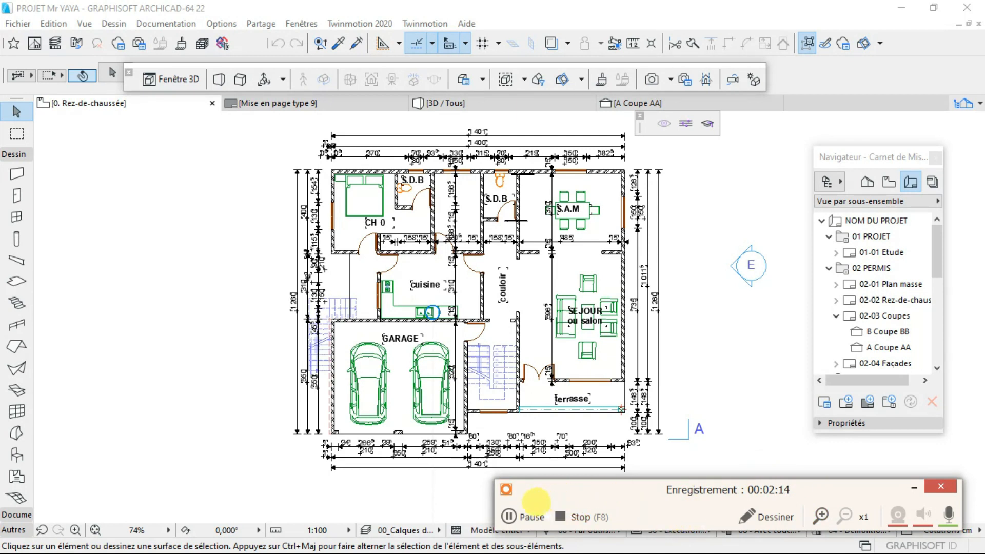
pyautogui.click(514, 517)
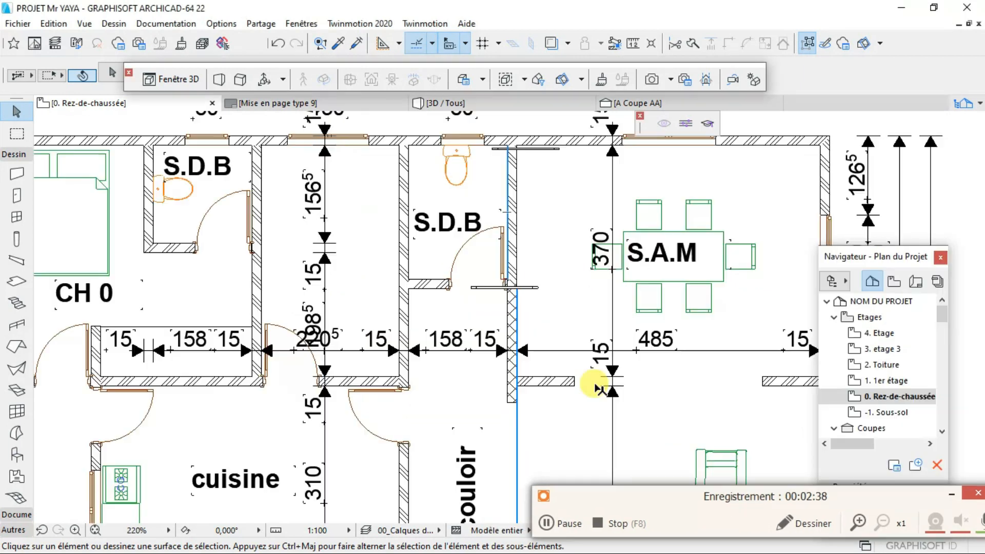
# - Inspect the cross-hatched wall segment between the couloir and S.A.M, and the hatching of the other ground-floor walls
pyautogui.scroll(2, 597, 389)
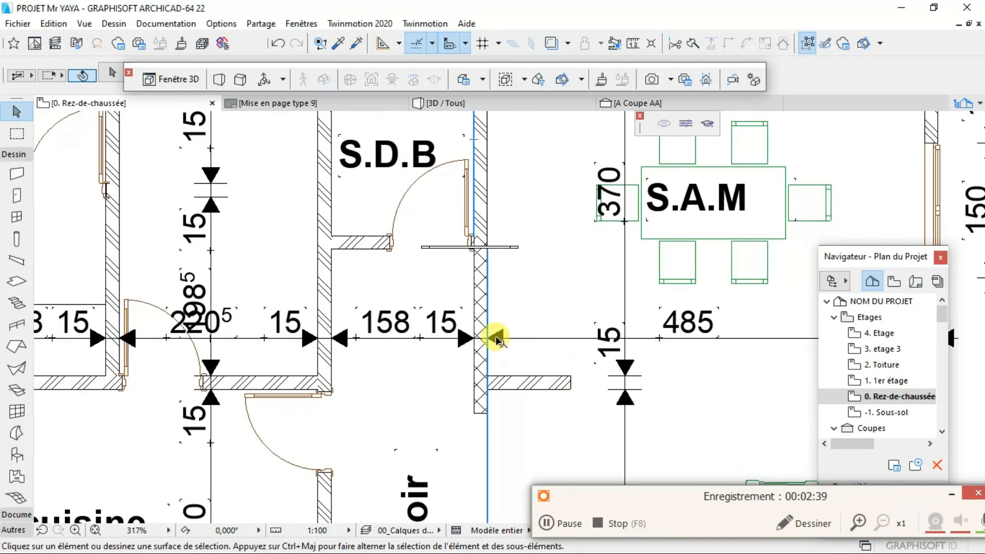
pyautogui.scroll(2, 468, 336)
pyautogui.scroll(1, 465, 336)
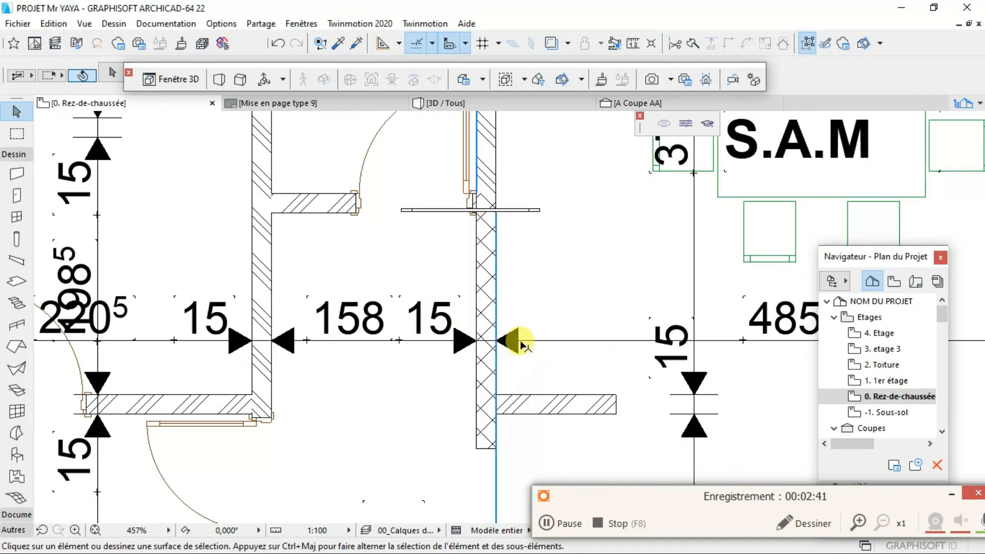
pyautogui.scroll(-1, 498, 312)
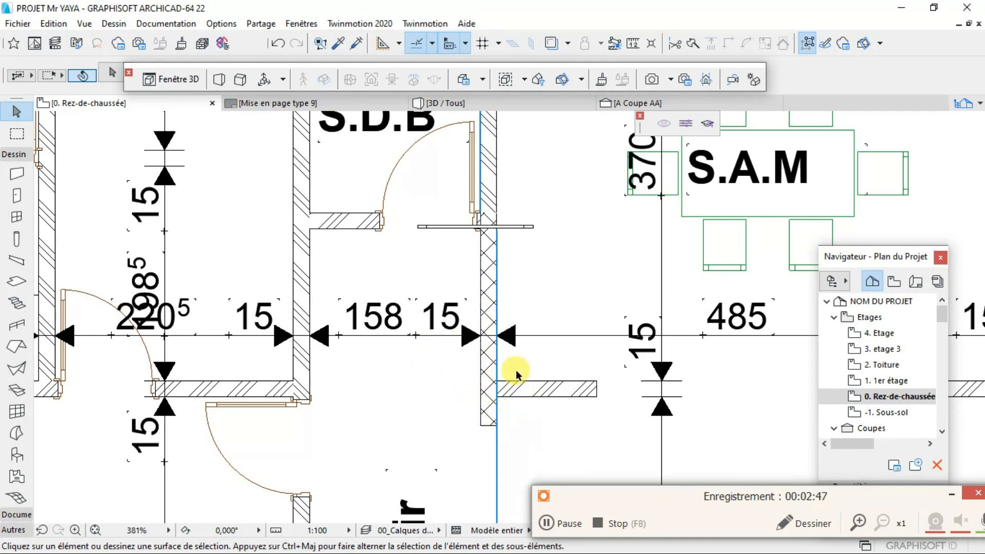
pyautogui.scroll(-1, 467, 350)
pyautogui.scroll(-5, 468, 351)
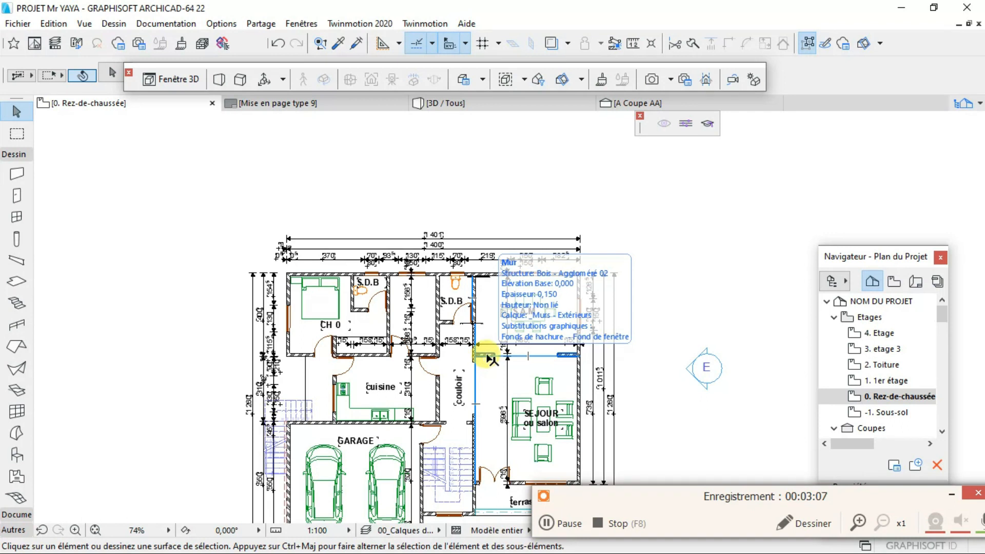
pyautogui.scroll(-3, 485, 359)
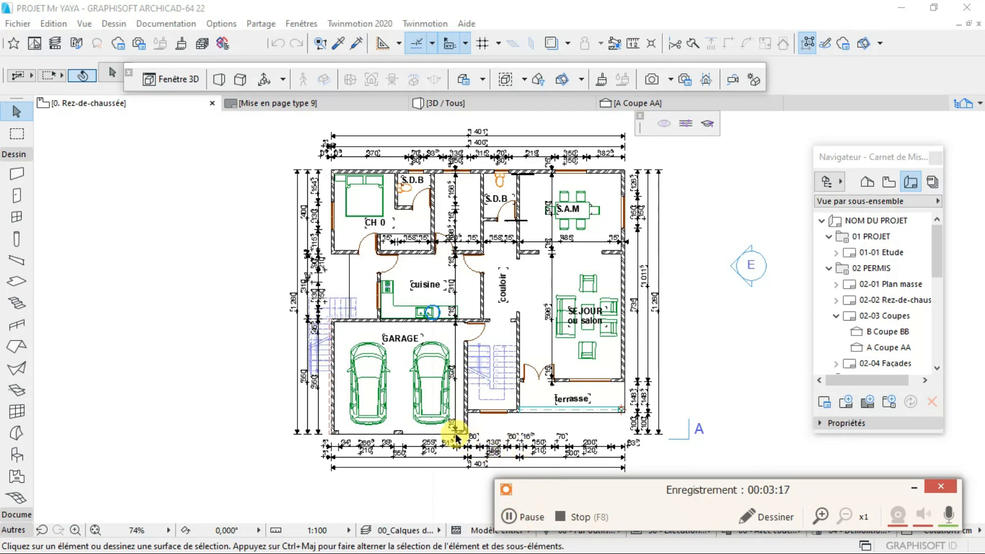
# - Select all walls of the Rez-de-chaussée plan with Chercher & Sélectionner, using Mur as the element type
pyautogui.scroll(2, 475, 374)
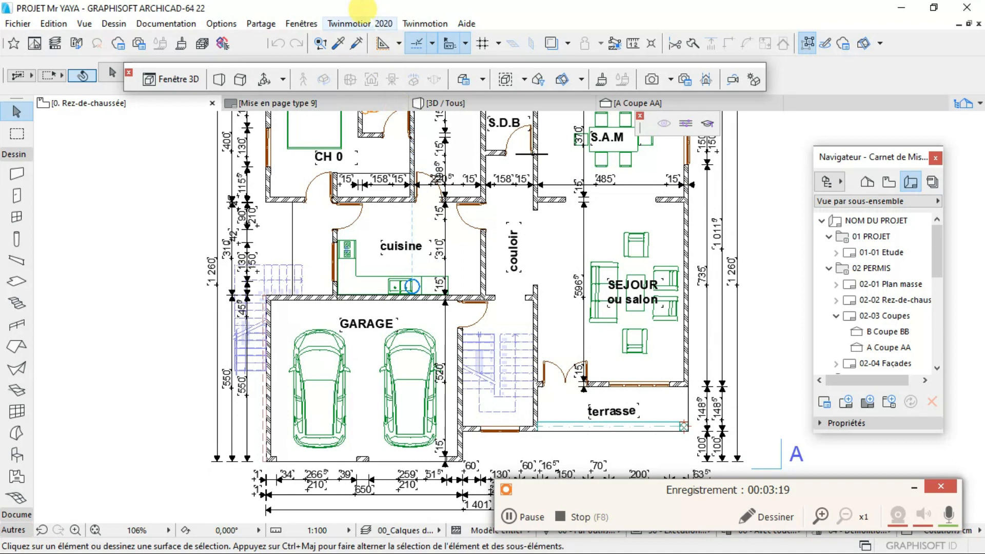
pyautogui.click(320, 44)
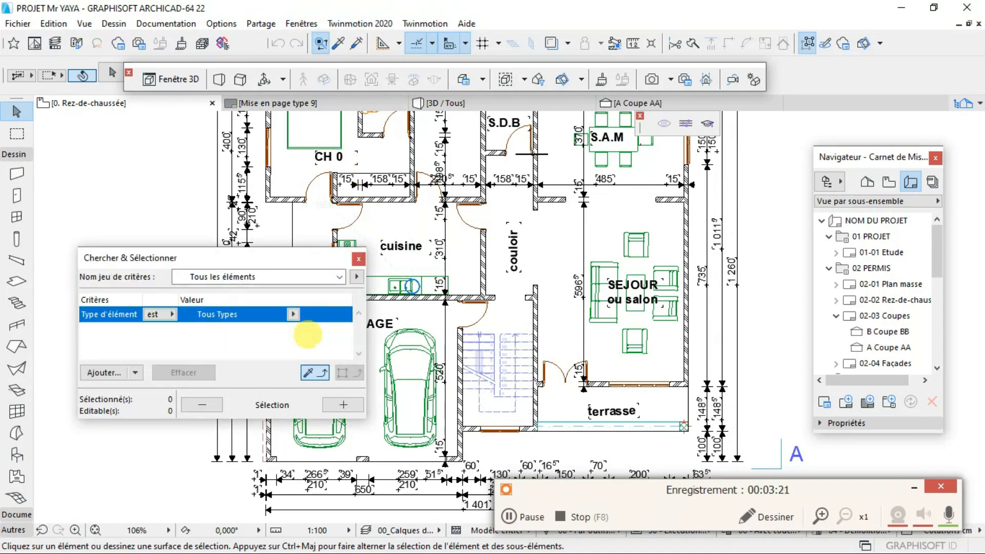
pyautogui.click(293, 314)
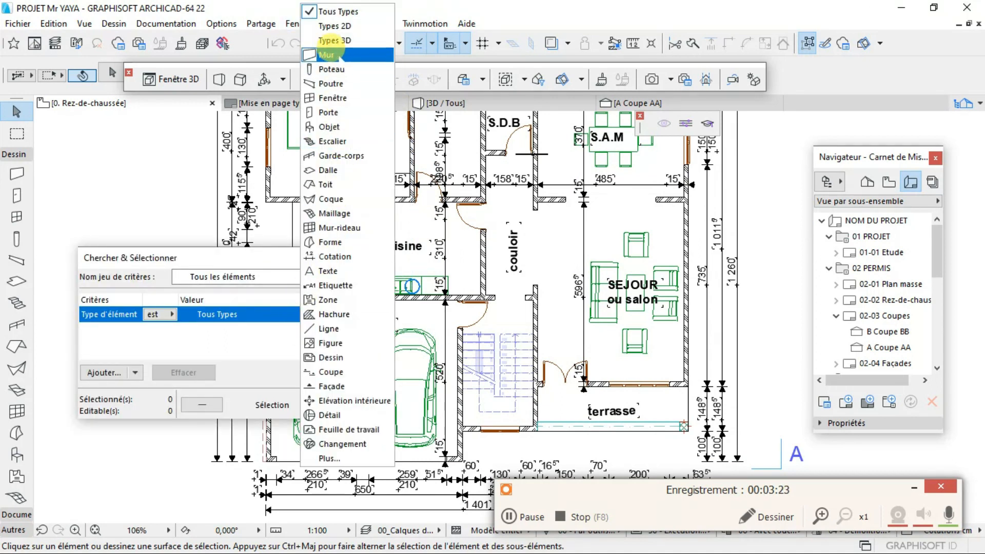
pyautogui.click(335, 55)
pyautogui.click(343, 405)
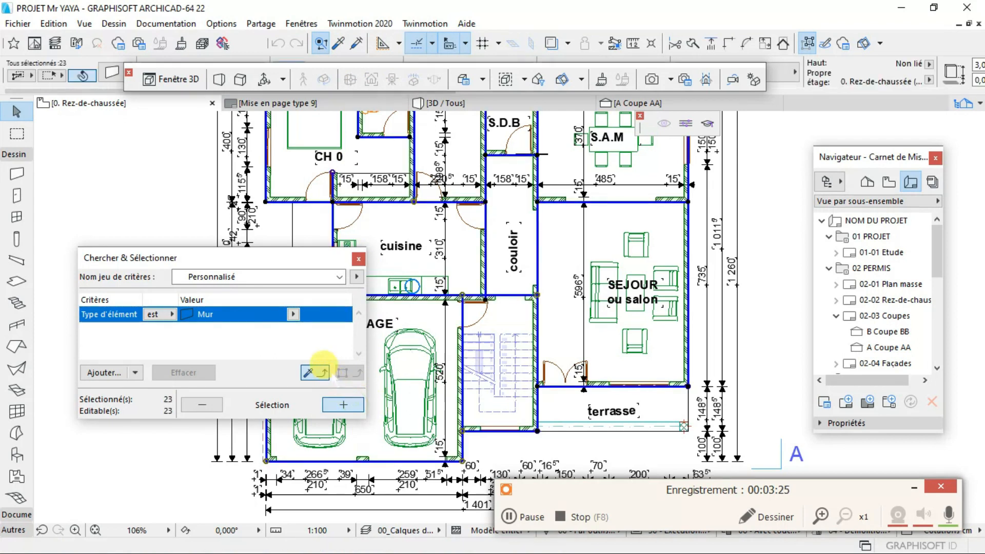
# - Change the building material of all the selected walls to Béton and clear the selection
pyautogui.scroll(2, 561, 321)
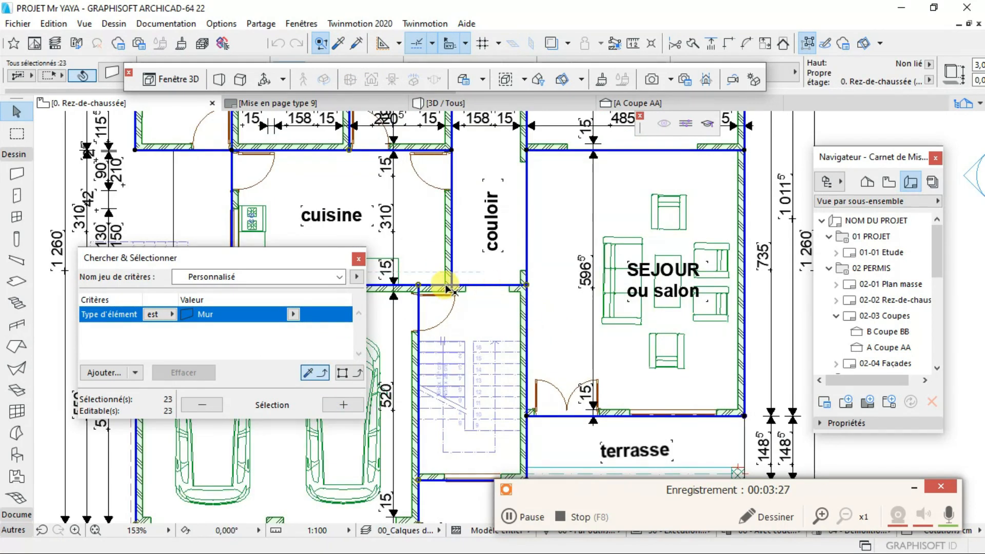
pyautogui.rightClick(481, 209)
pyautogui.click(487, 228)
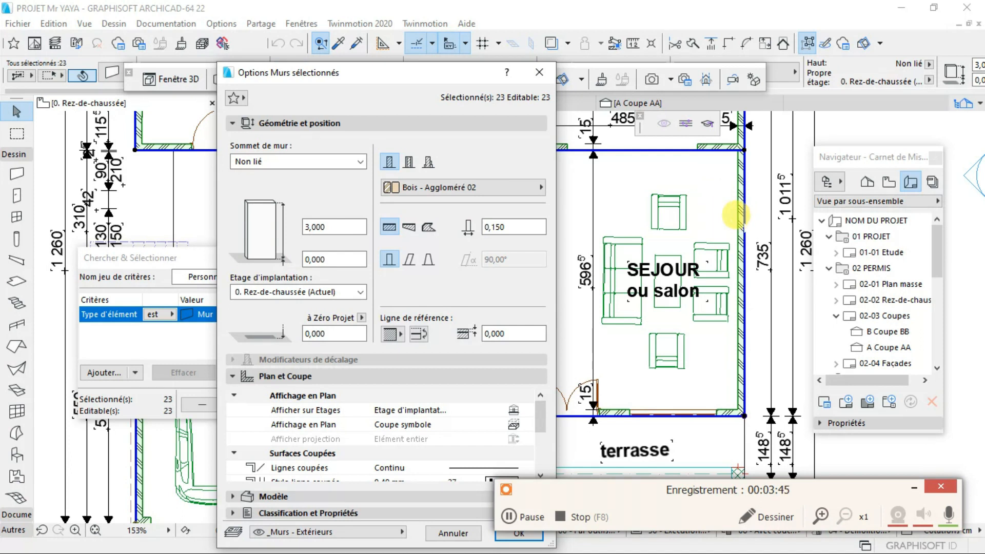
pyautogui.click(469, 186)
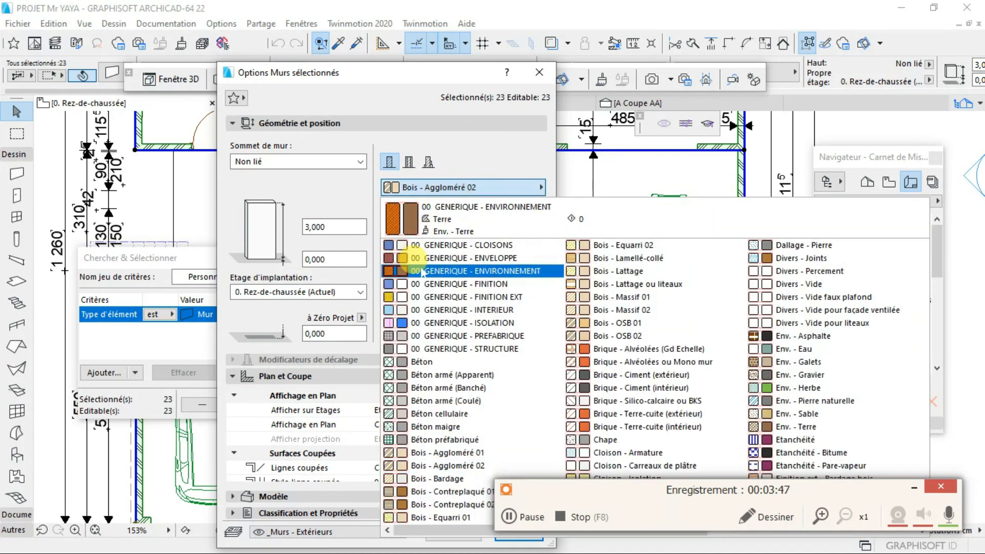
pyautogui.click(410, 359)
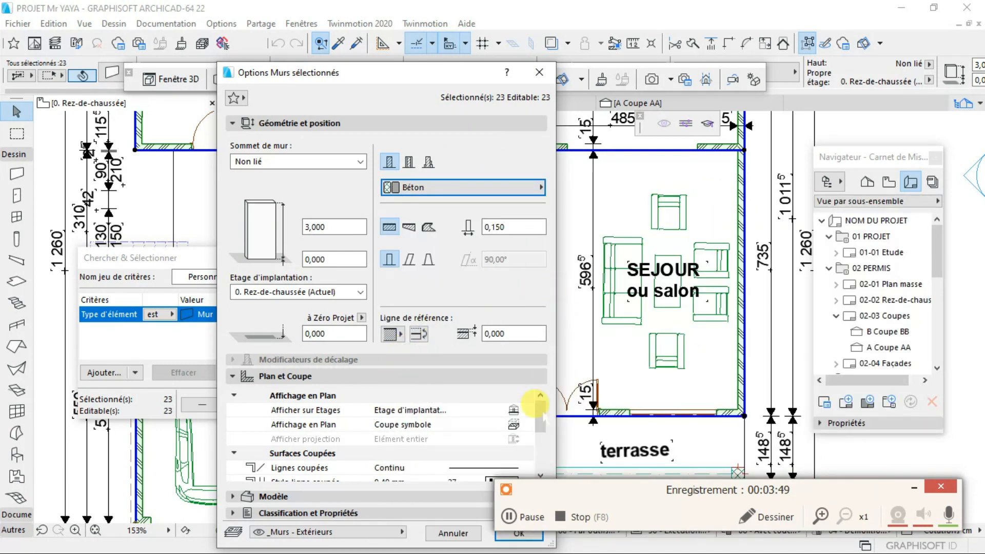
pyautogui.click(508, 517)
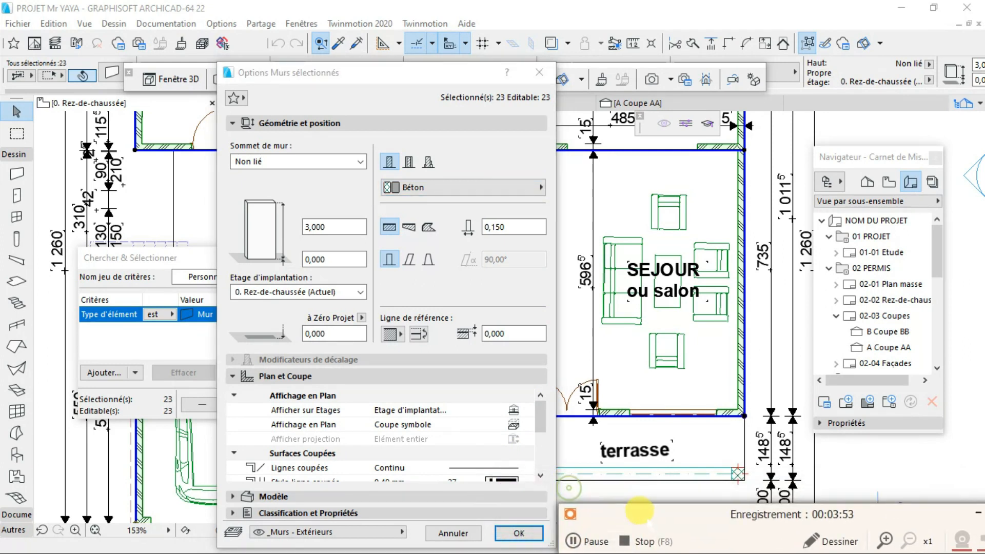
pyautogui.click(518, 532)
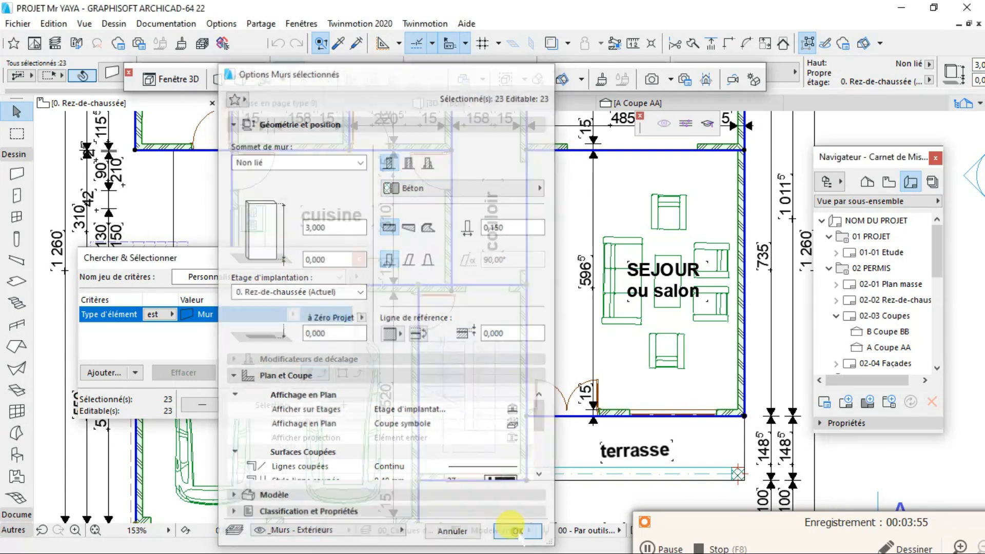
pyautogui.scroll(5, 531, 322)
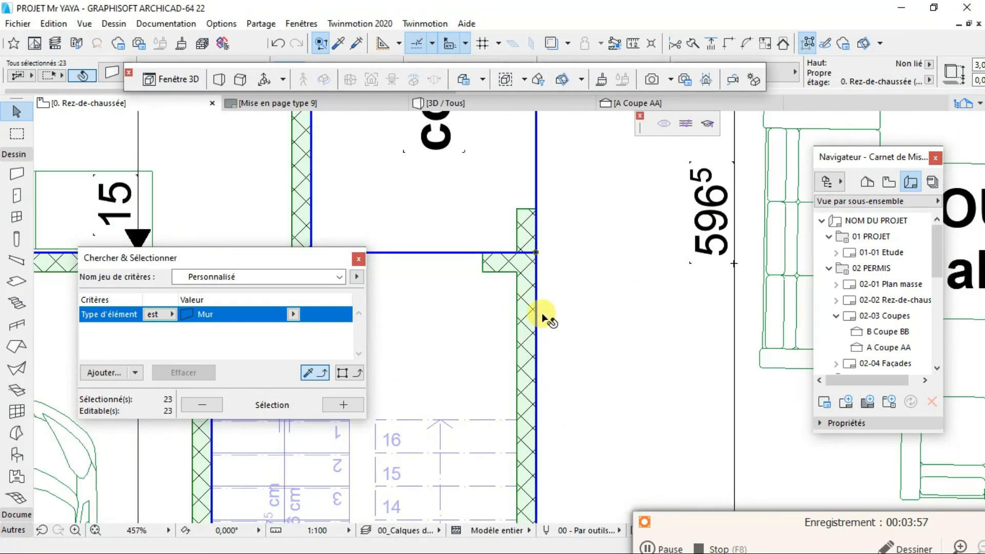
pyautogui.click(565, 293)
# - Examine the walls around the garage in the 3D view and compare them with the wall hatching around the couloir in the Rez-de-chaussée plan
pyautogui.press('F3')
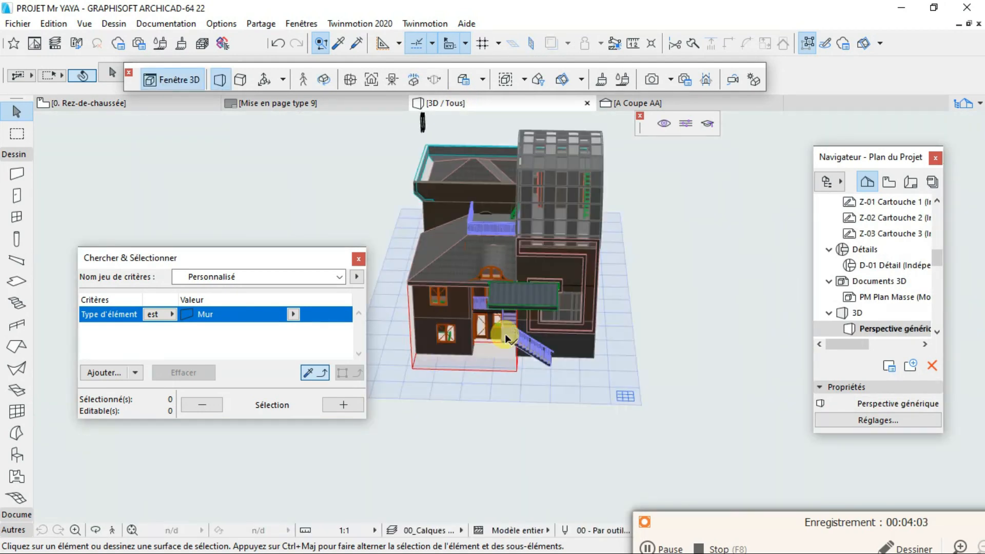
pyautogui.click(96, 529)
pyautogui.moveTo(477, 466); pyautogui.dragTo(606, 336)
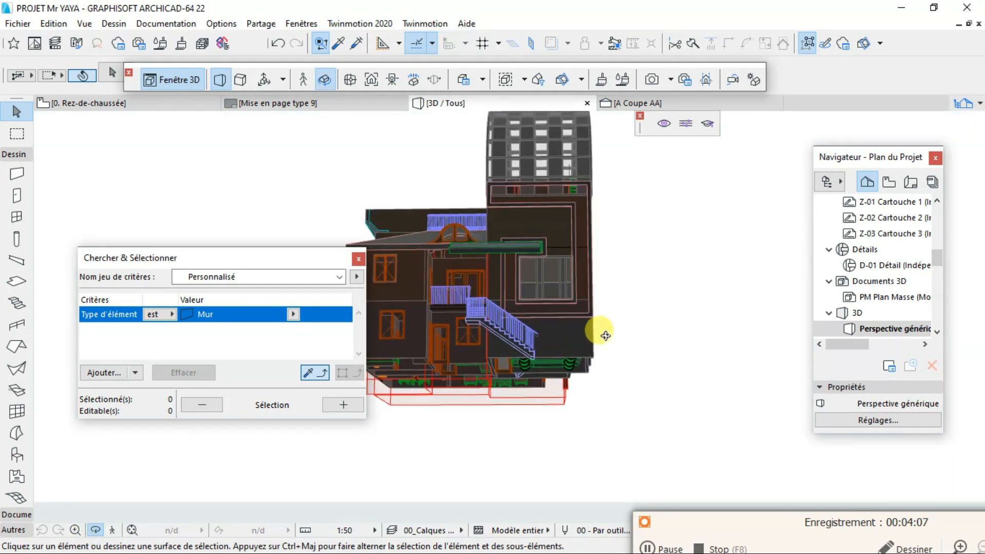
pyautogui.scroll(6, 535, 334)
pyautogui.moveTo(691, 333); pyautogui.dragTo(589, 192)
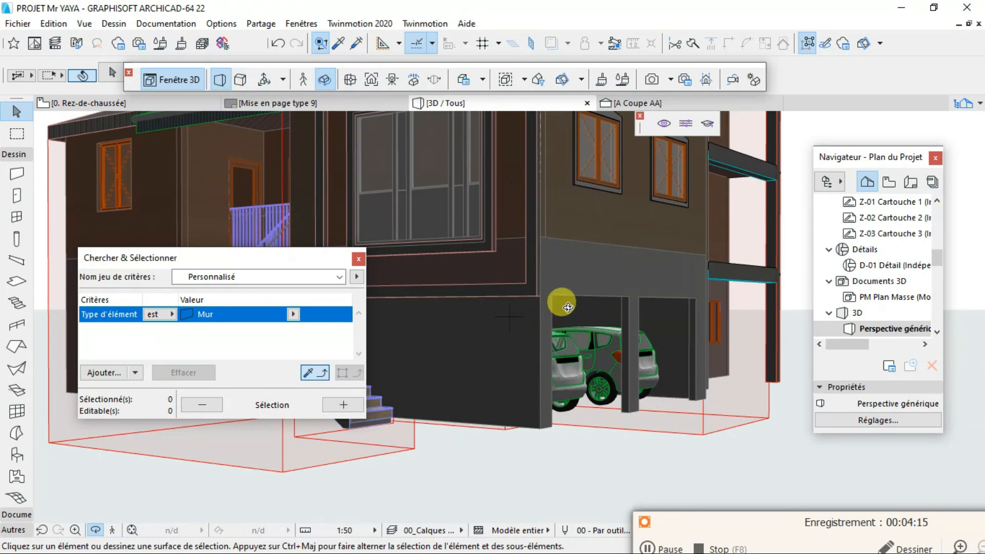
pyautogui.click(162, 103)
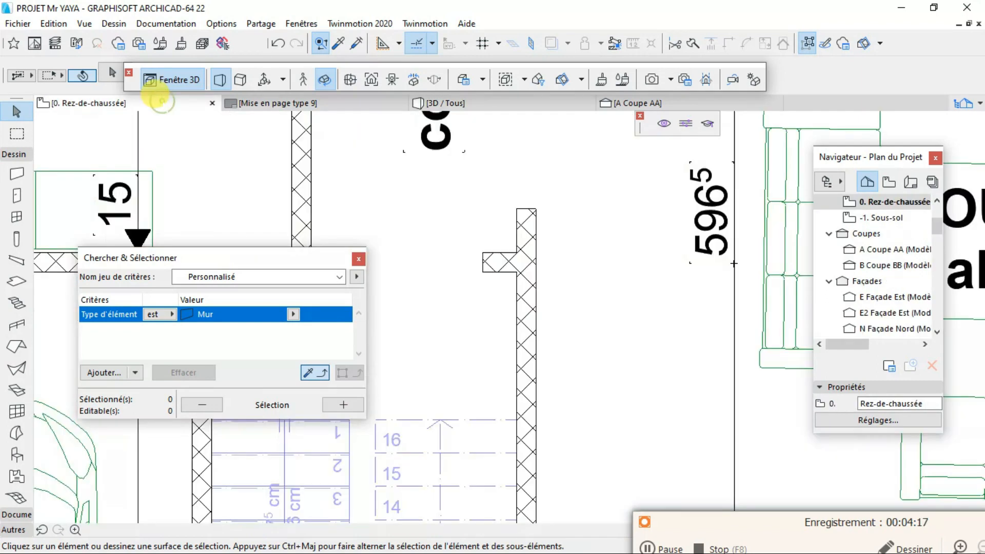
pyautogui.scroll(-5, 516, 404)
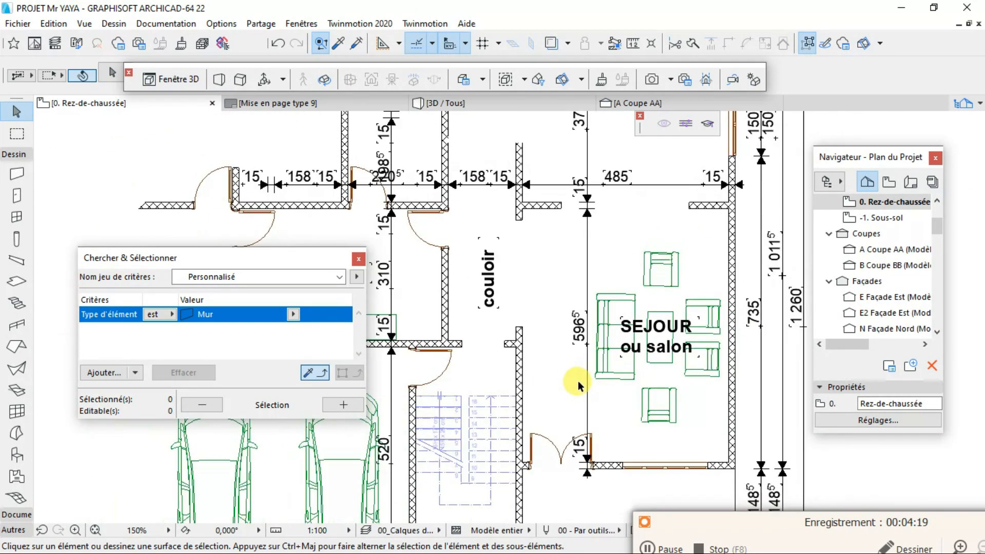
pyautogui.scroll(5, 464, 337)
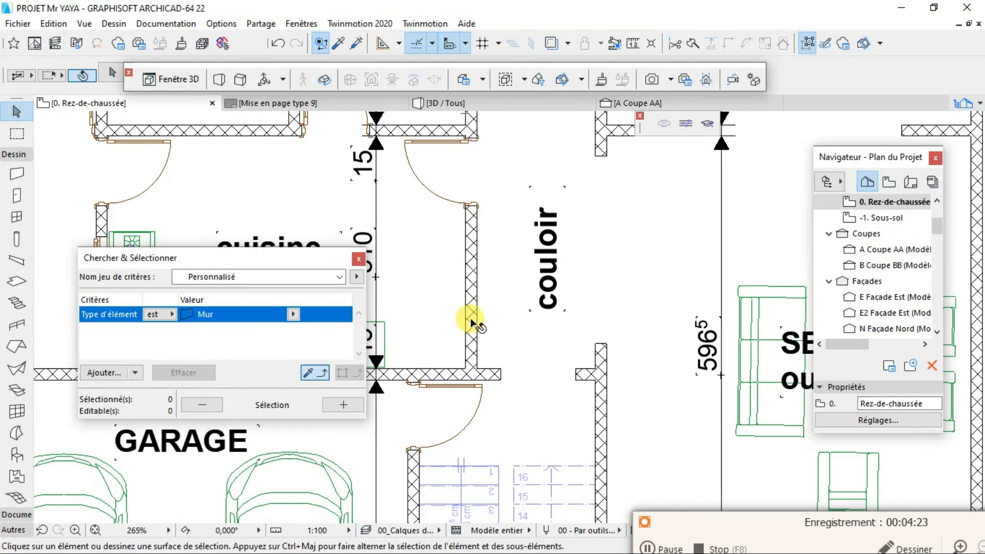
pyautogui.moveTo(471, 322)
pyautogui.click(444, 101)
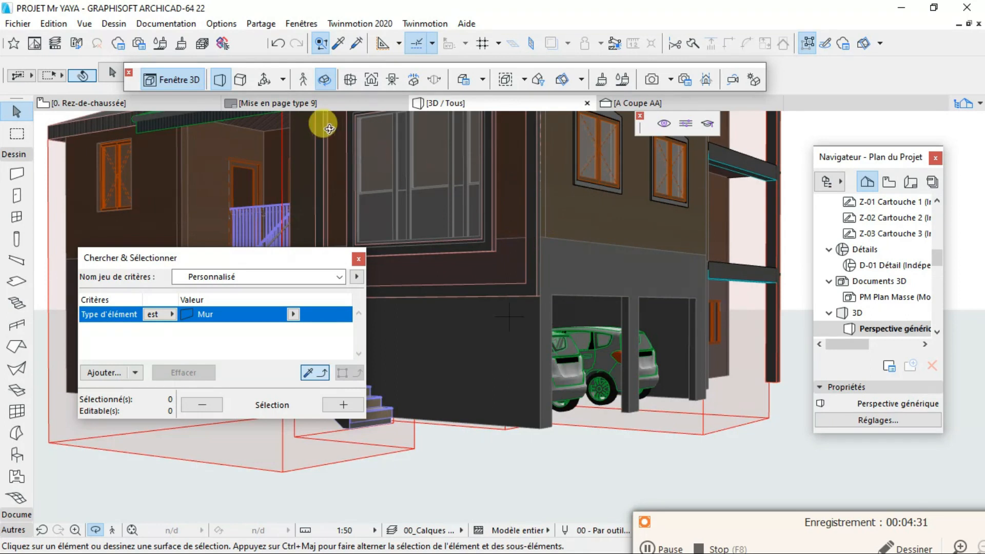
pyautogui.click(141, 105)
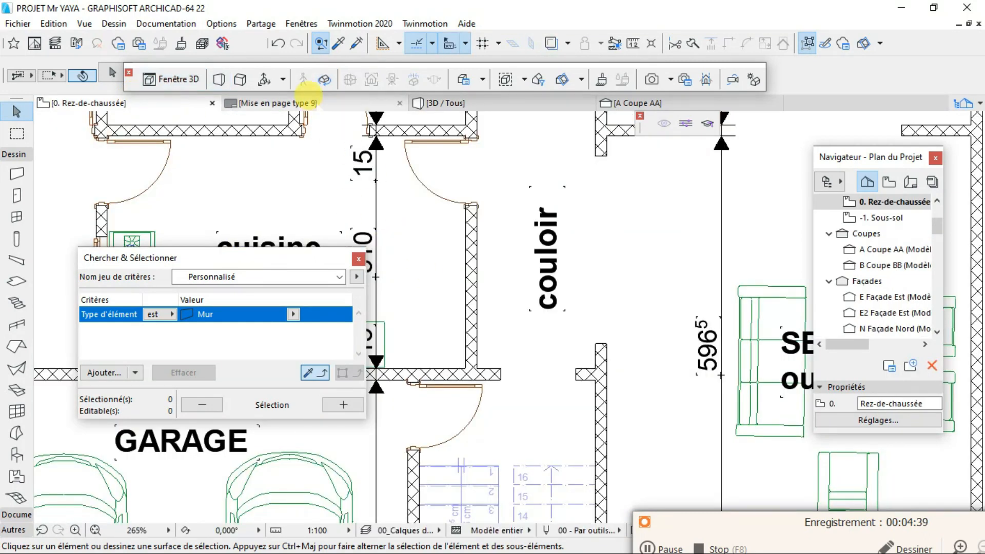
# - Examine how the walls are drawn on the Mise en page type 9 layout, and compare them with the ground-floor plan and 3D view
pyautogui.click(318, 103)
pyautogui.click(397, 331)
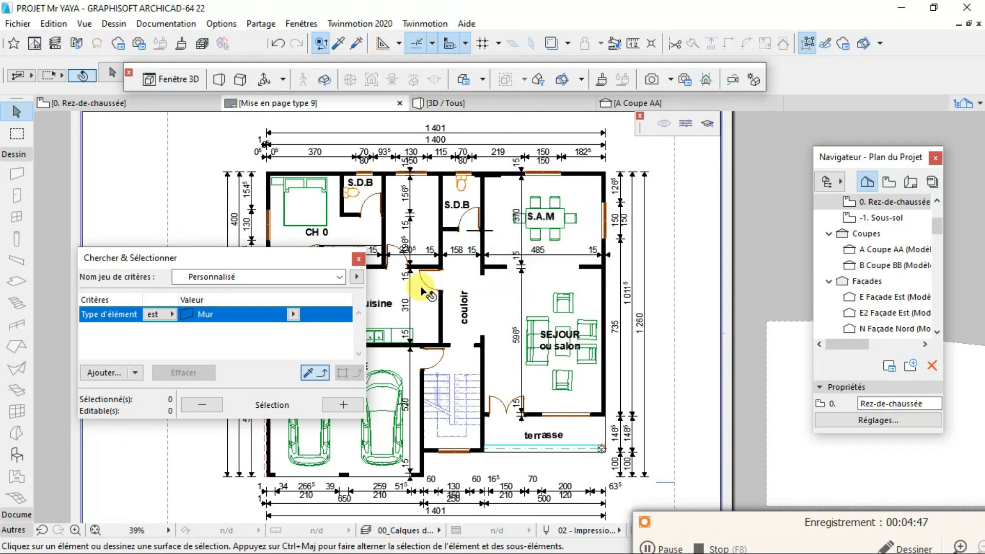
pyautogui.scroll(2, 433, 297)
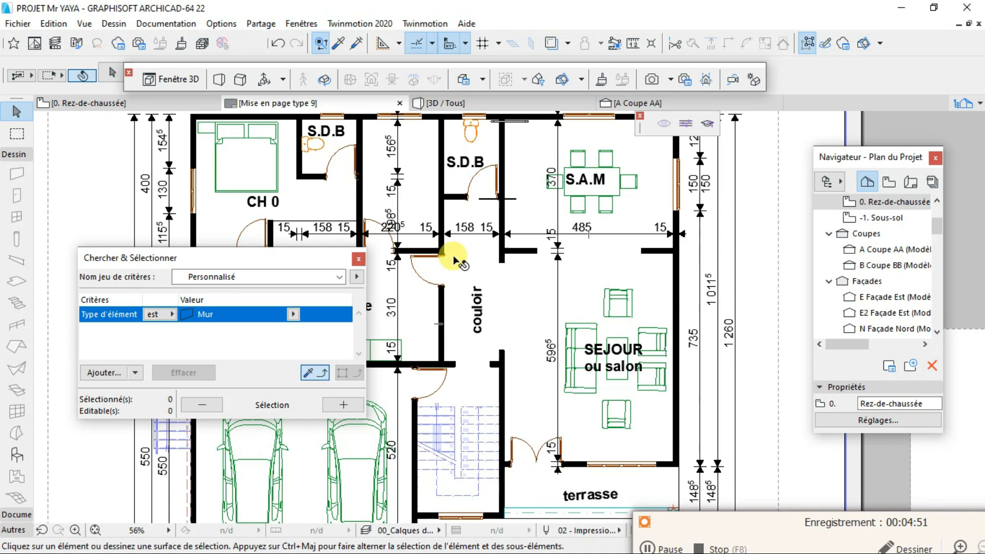
pyautogui.scroll(-2, 288, 240)
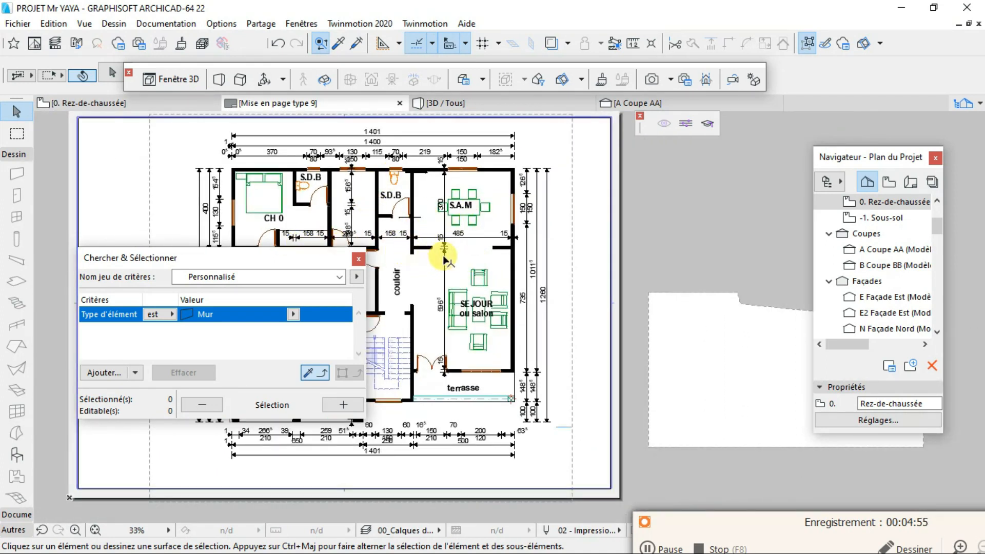
pyautogui.click(174, 104)
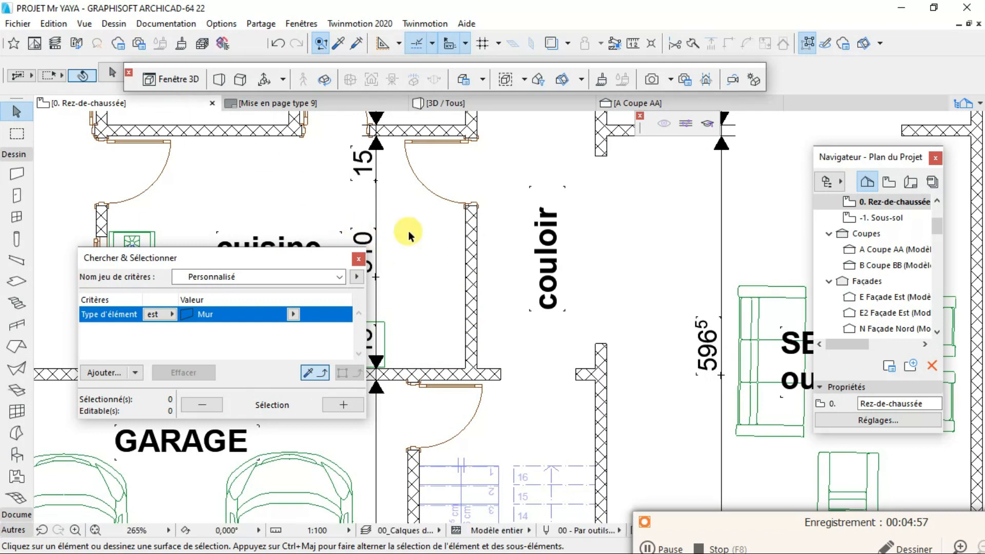
pyautogui.click(450, 104)
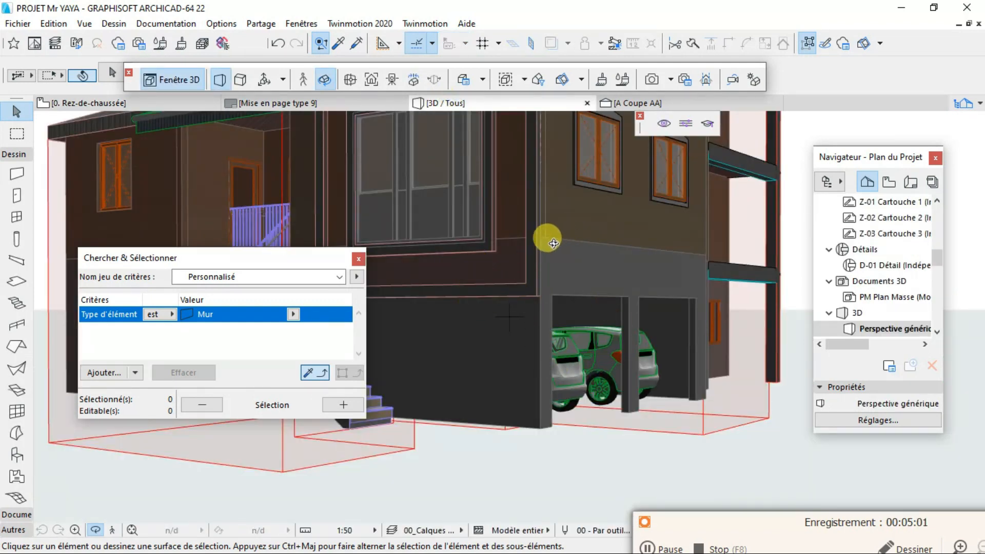
pyautogui.click(118, 103)
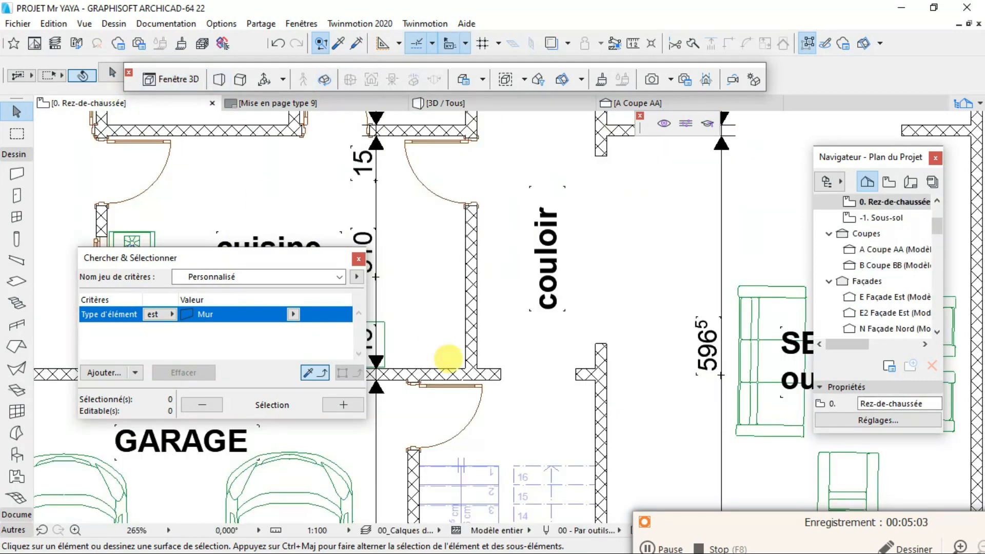
# - Select all the ground-floor walls again using the existing Mur search criterion
pyautogui.scroll(-6, 448, 359)
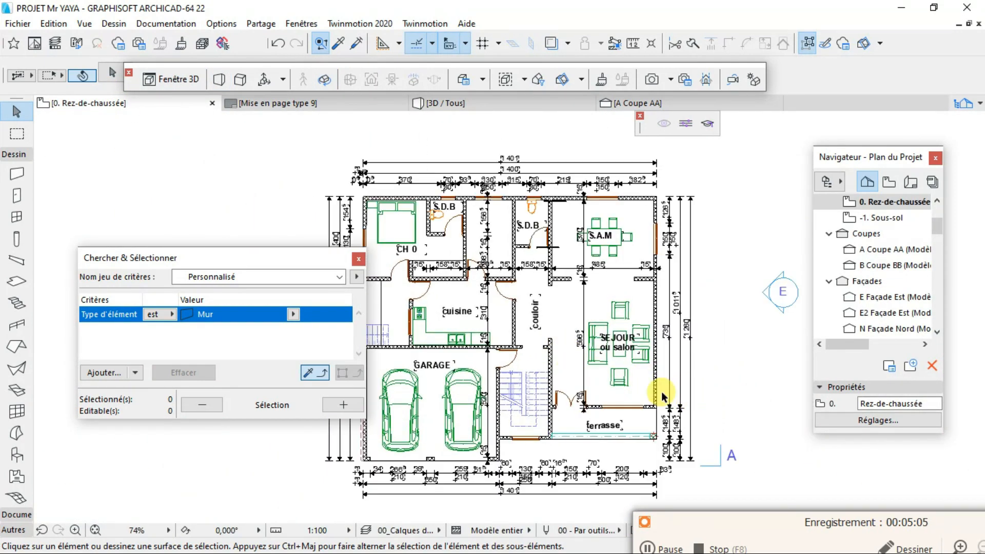
pyautogui.scroll(8, 663, 397)
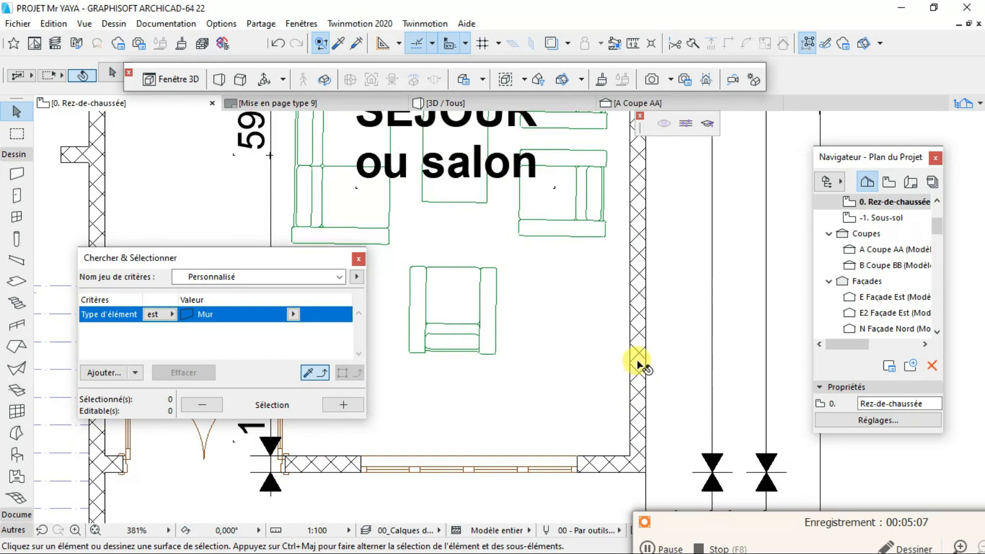
pyautogui.scroll(3, 641, 358)
pyautogui.scroll(-7, 627, 356)
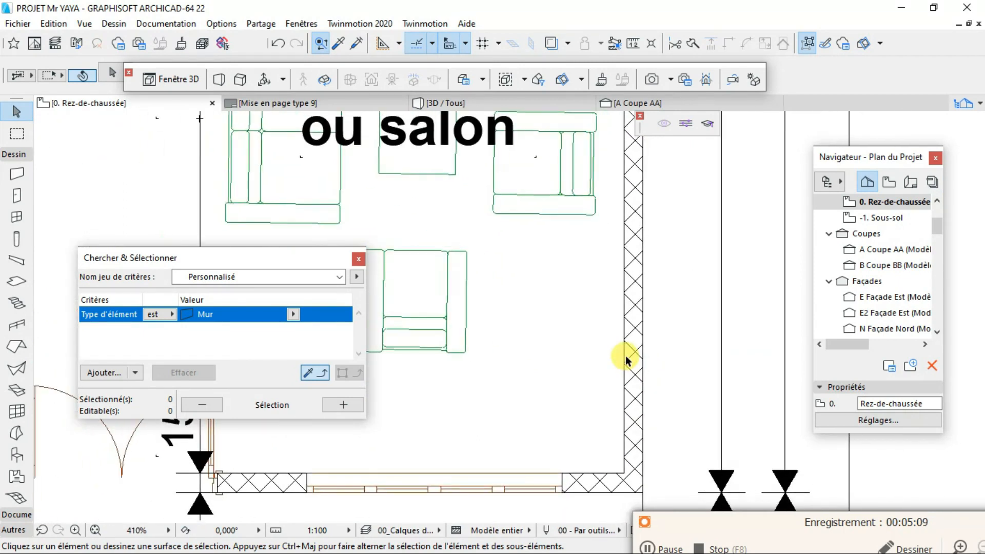
pyautogui.click(343, 405)
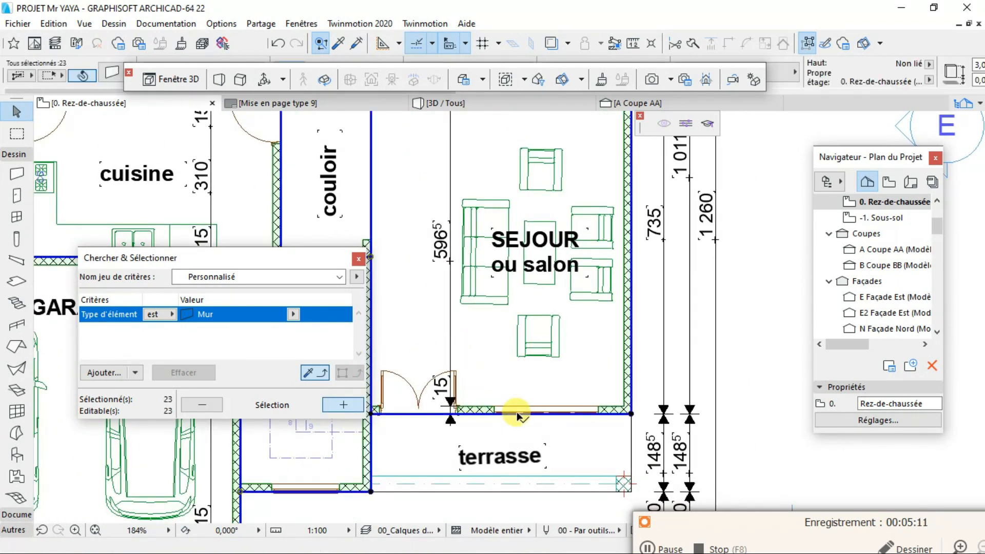
# - Change the building material of the selected walls to Divers - Vide and clear the selection
pyautogui.rightClick(631, 364)
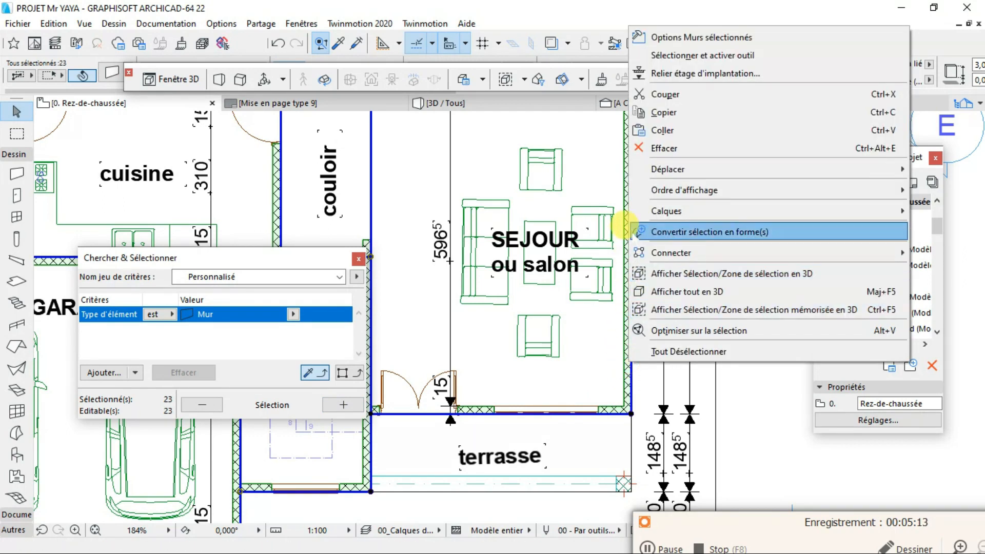
pyautogui.click(688, 38)
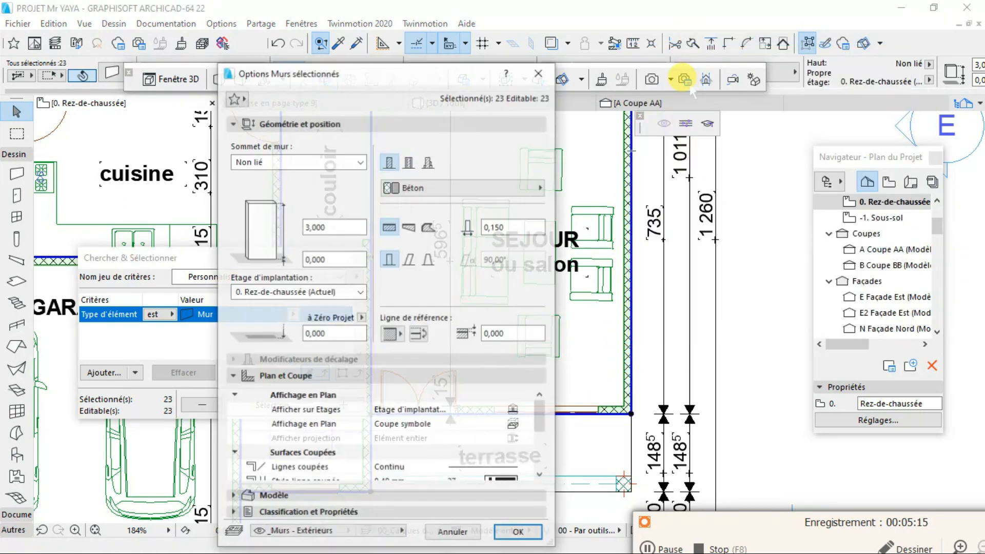
pyautogui.click(459, 187)
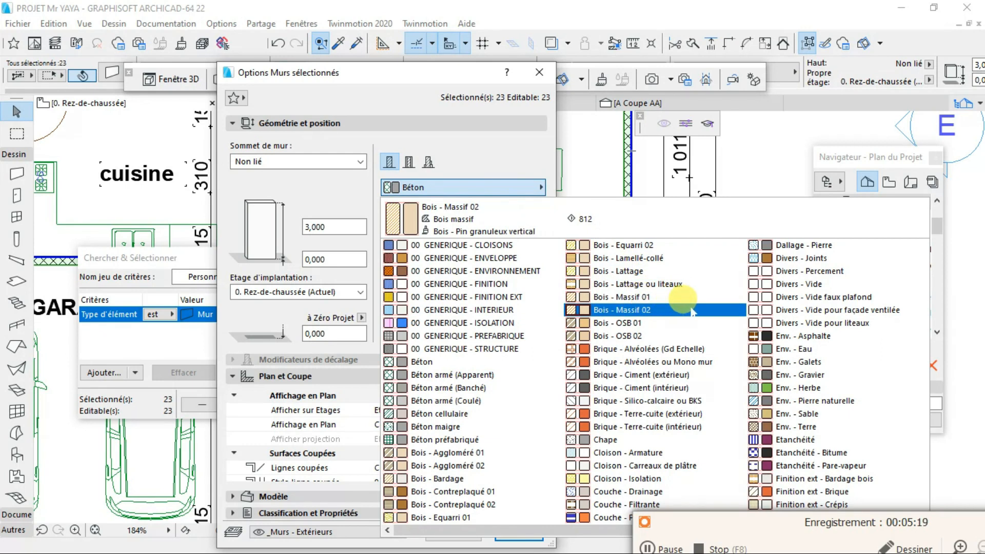
pyautogui.click(773, 284)
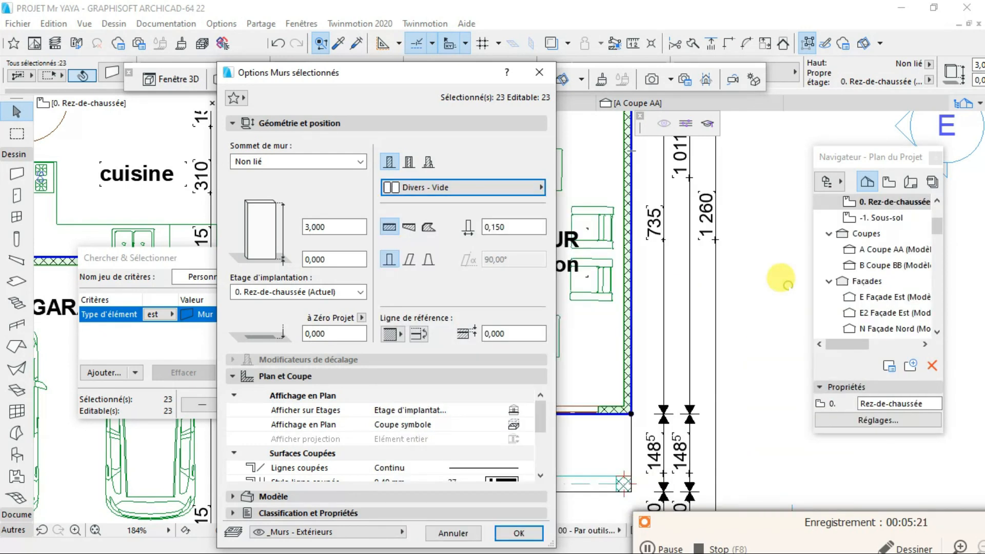
pyautogui.click(519, 533)
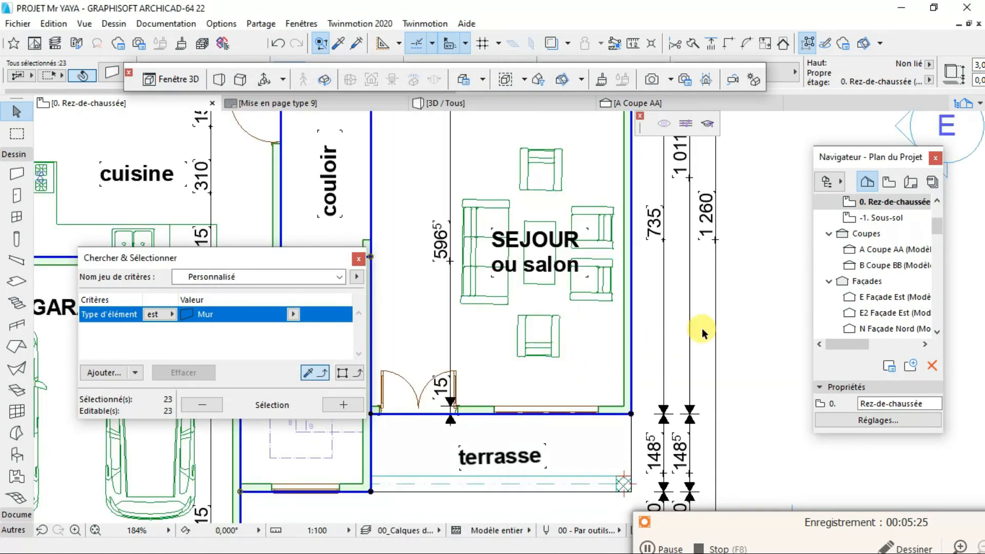
pyautogui.click(741, 307)
pyautogui.scroll(3, 641, 366)
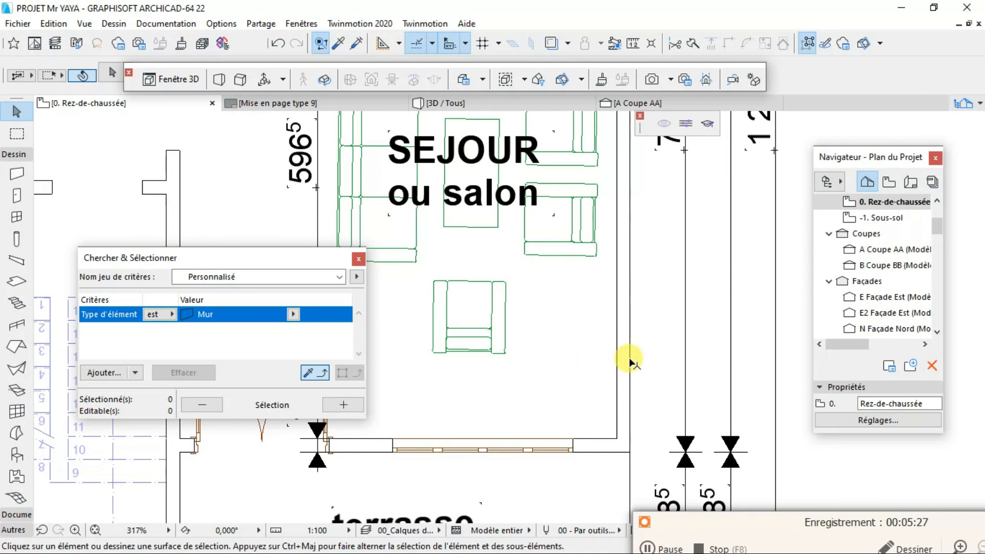
# - Examine the walls around the garage in the 3D view with the Divers - Vide material applied
pyautogui.click(482, 103)
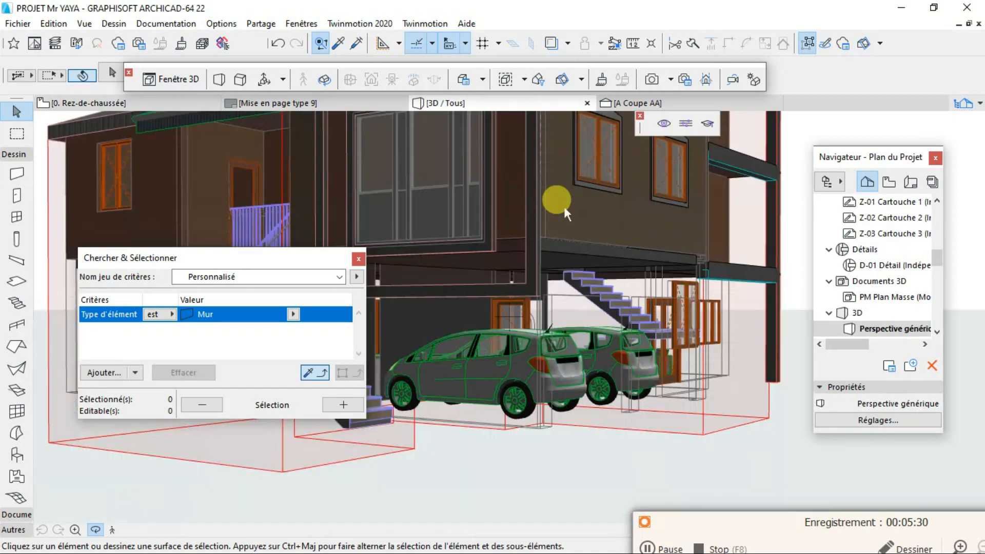
pyautogui.moveTo(666, 365)
pyautogui.mouseDown()
pyautogui.moveTo(499, 376)
pyautogui.moveTo(653, 357)
pyautogui.mouseUp()
pyautogui.scroll(2, 660, 364)
pyautogui.scroll(4, 730, 376)
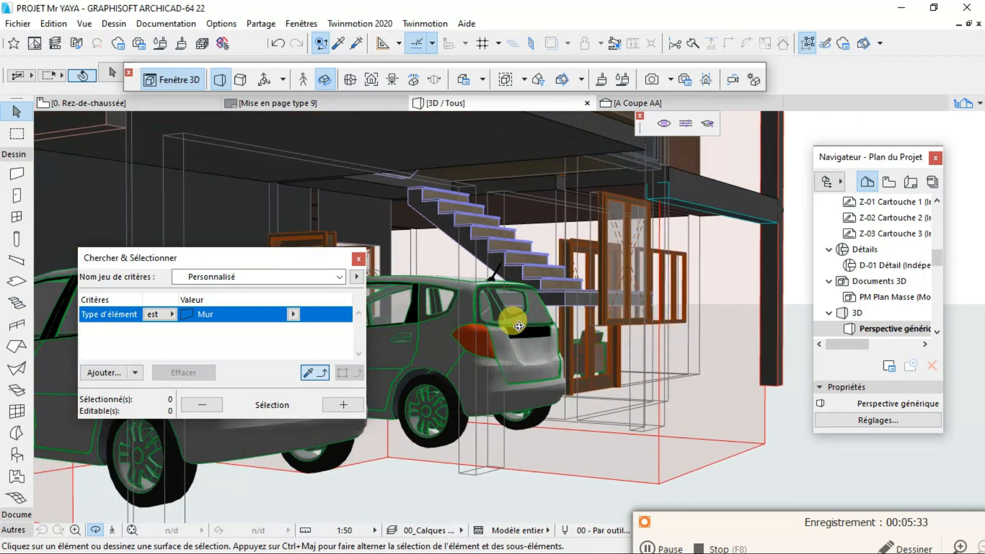
pyautogui.scroll(-3, 518, 327)
pyautogui.scroll(-4, 581, 300)
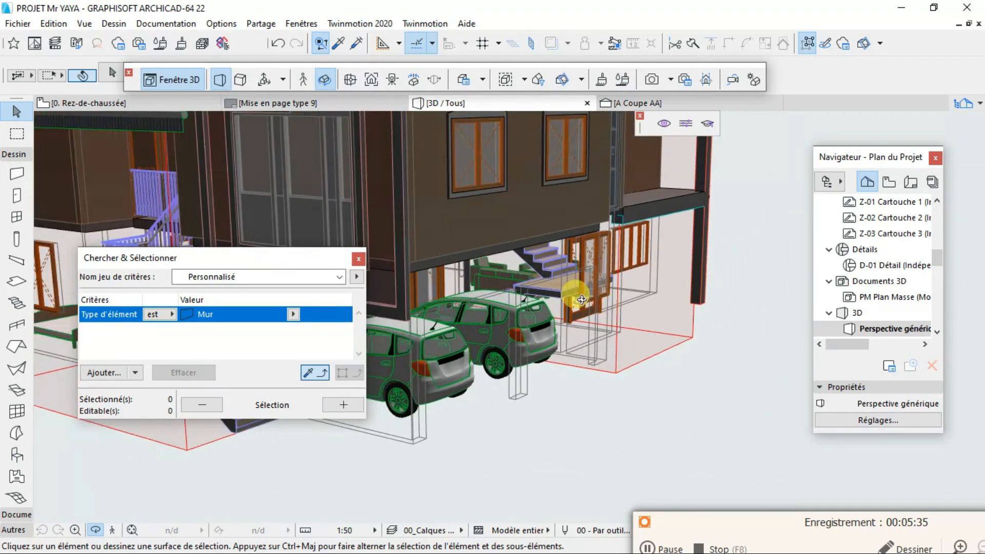
# - Undo the last wall material change and check the walls in both the ground-floor plan and the 3D view
pyautogui.click(277, 41)
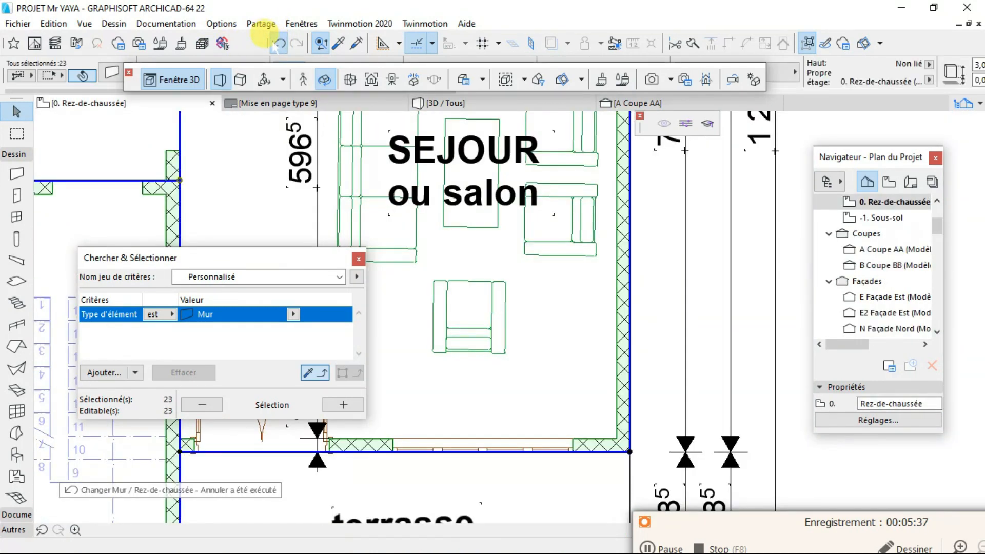
pyautogui.scroll(-4, 523, 262)
pyautogui.scroll(-2, 591, 295)
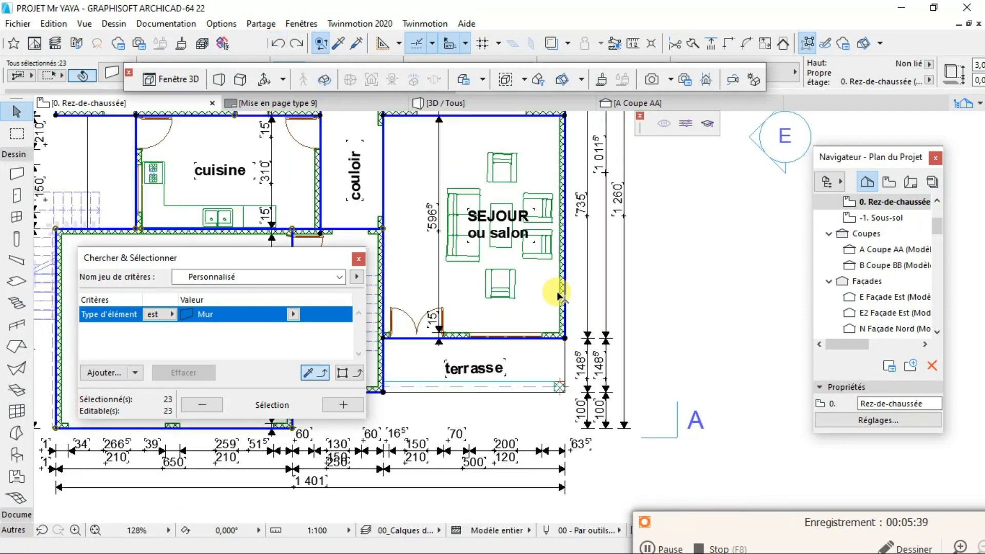
pyautogui.scroll(5, 561, 293)
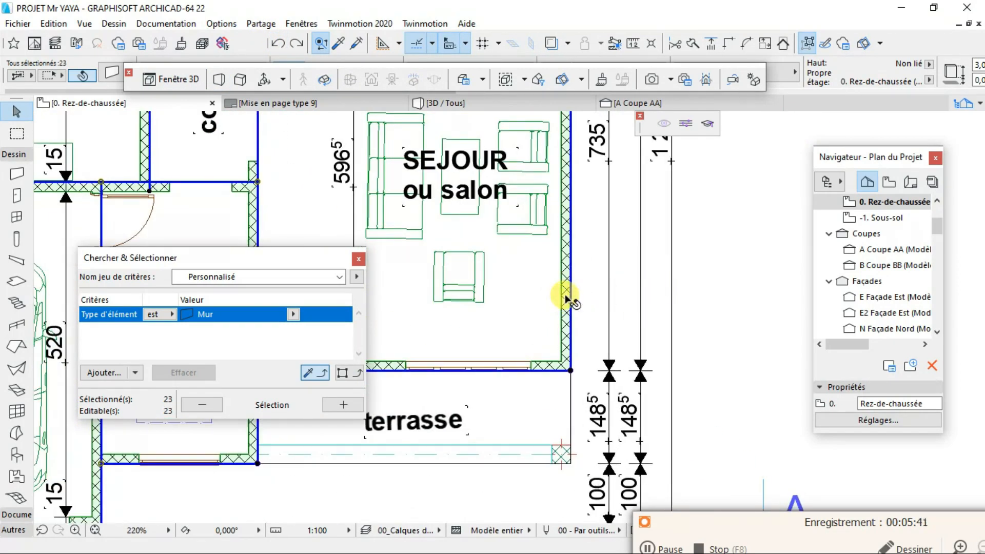
pyautogui.press('F3')
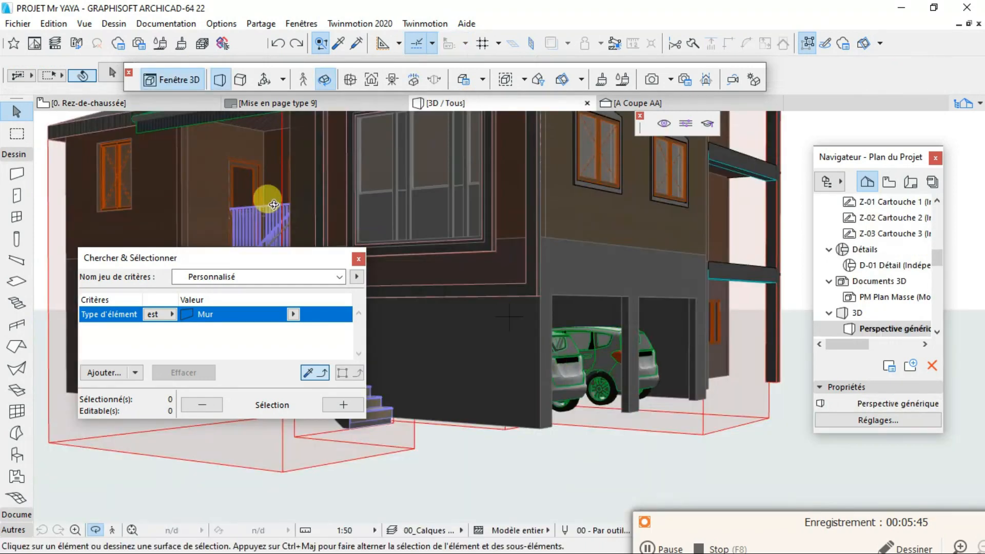
pyautogui.click(137, 103)
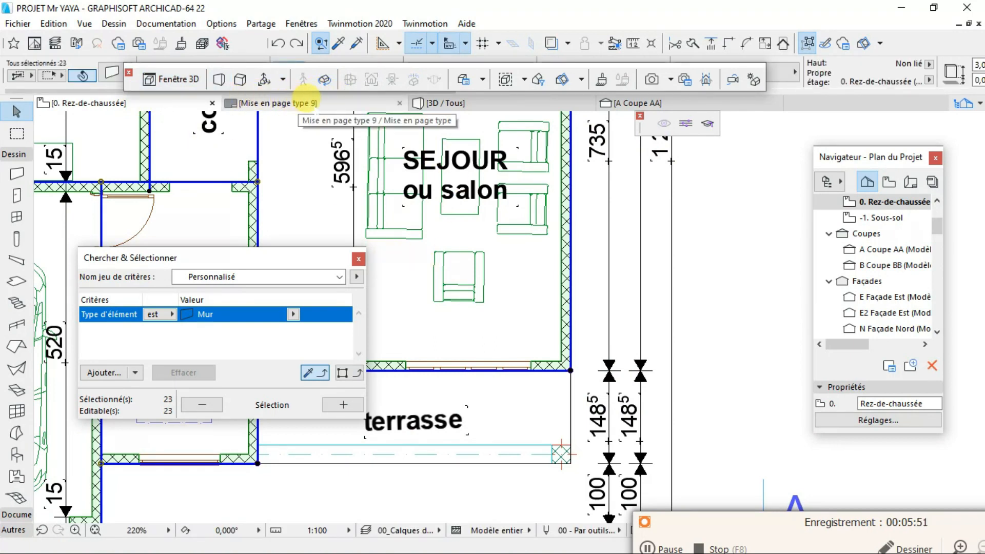
# - Close the Mise en page type 9 layout and look over the walls around the SEJOUR in the ground-floor plan
pyautogui.click(399, 102)
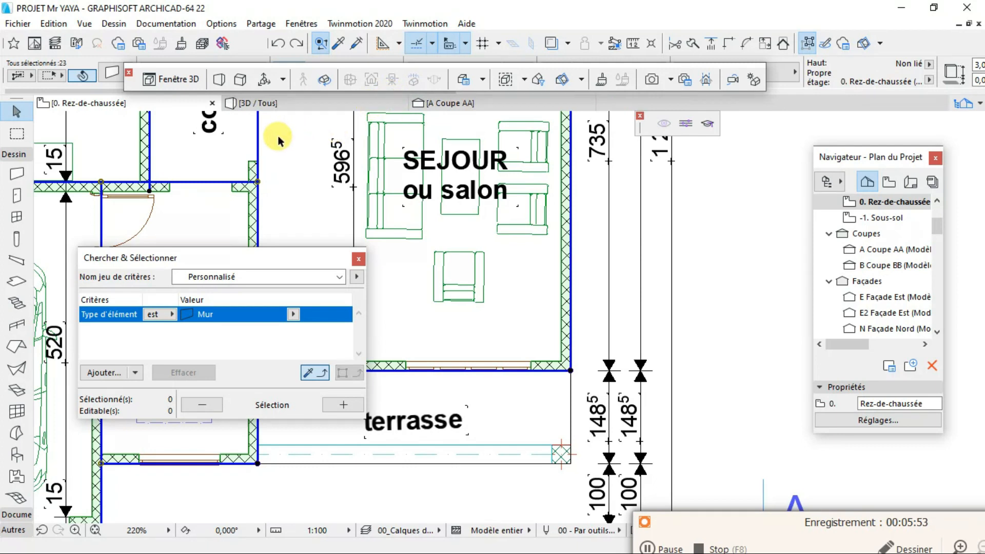
pyautogui.scroll(-2, 277, 137)
pyautogui.scroll(-1, 219, 165)
pyautogui.scroll(5, 238, 165)
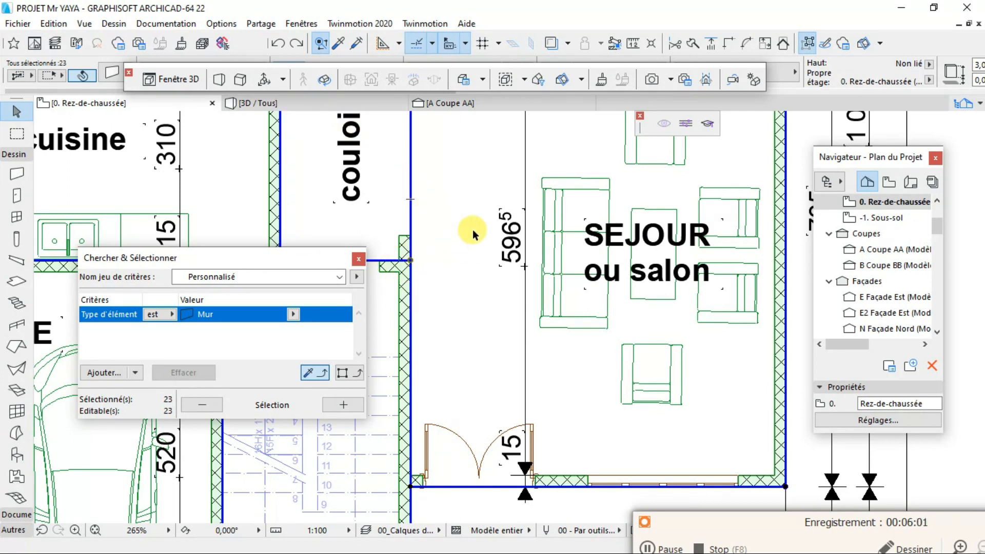
pyautogui.moveTo(413, 323)
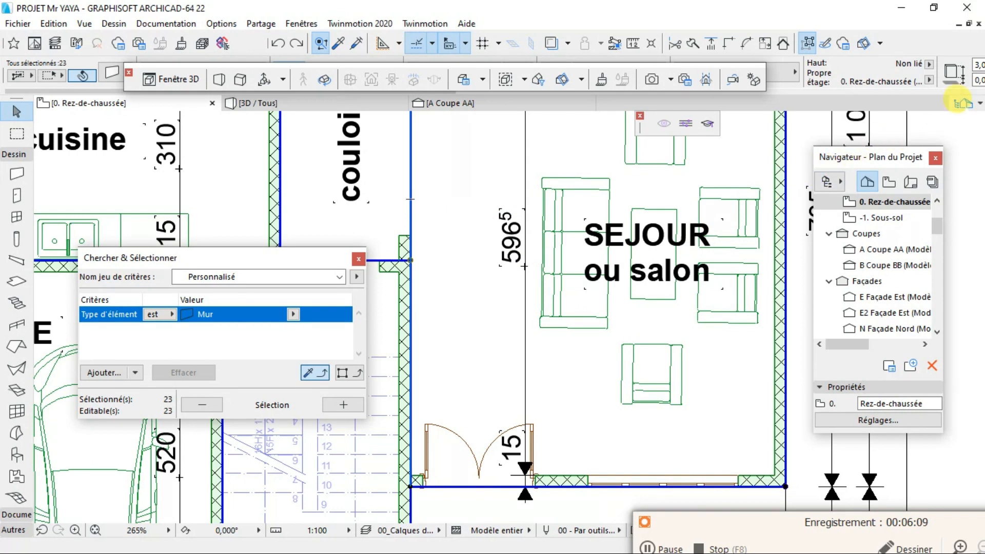
# - Hide the Navigator palette and display it again
pyautogui.click(967, 103)
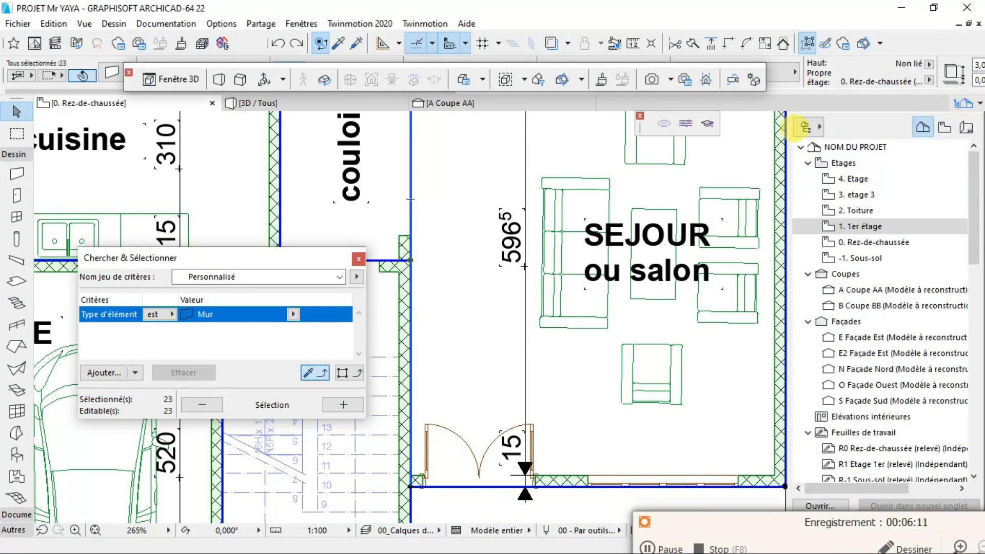
pyautogui.click(805, 125)
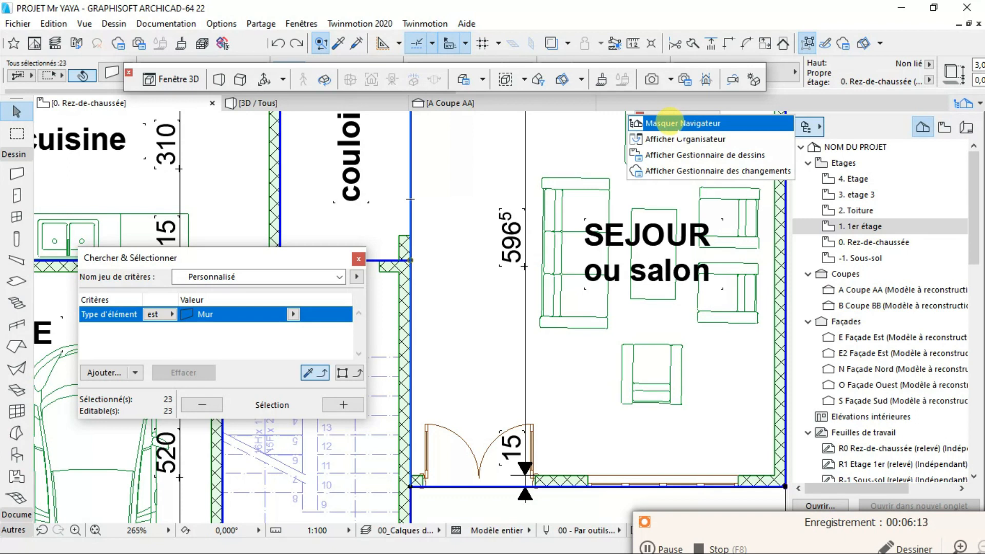
pyautogui.click(662, 123)
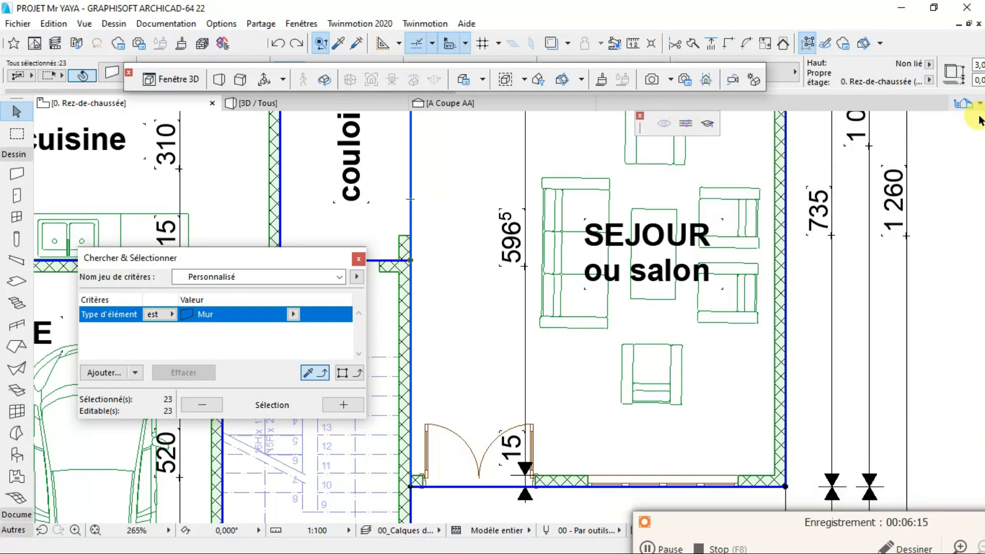
pyautogui.click(968, 103)
pyautogui.click(806, 127)
pyautogui.click(744, 123)
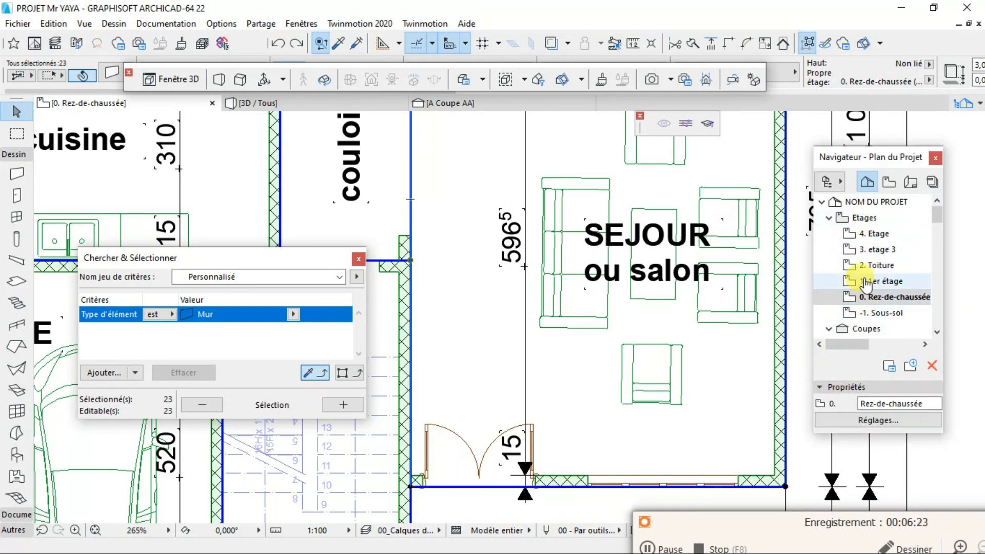
# - Create a new landscape master layout in A4 (ISO) - Métrique size with 10 mm margins on all sides
pyautogui.click(912, 181)
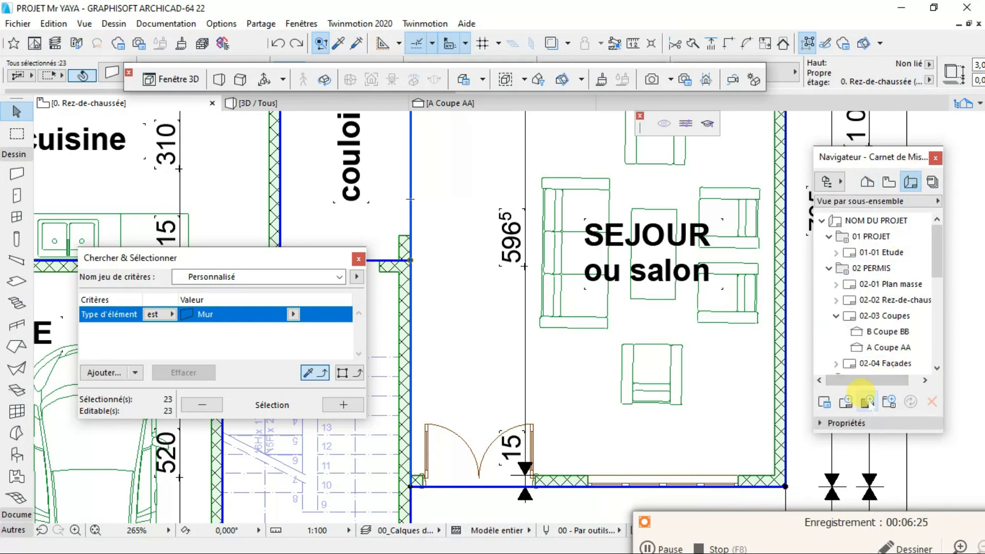
pyautogui.click(867, 401)
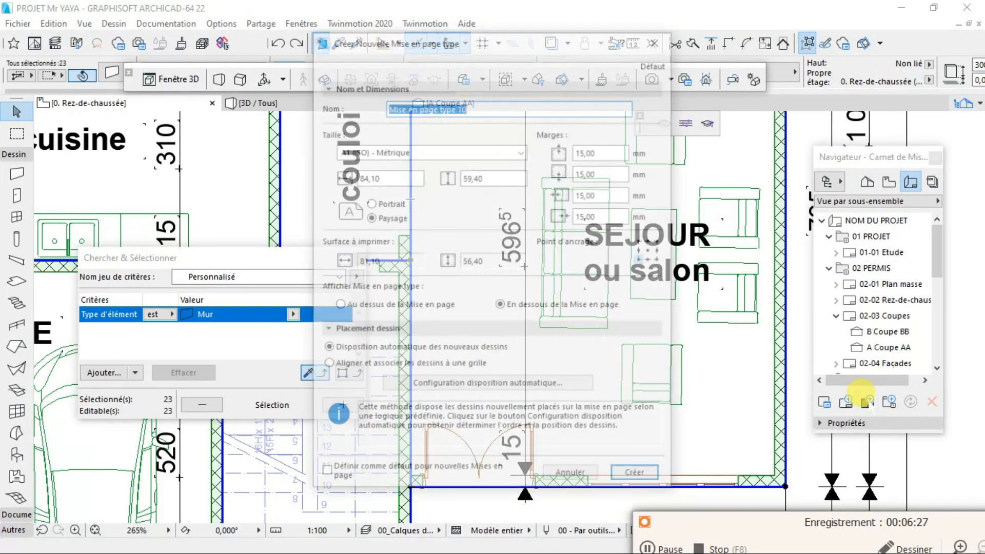
pyautogui.click(603, 146)
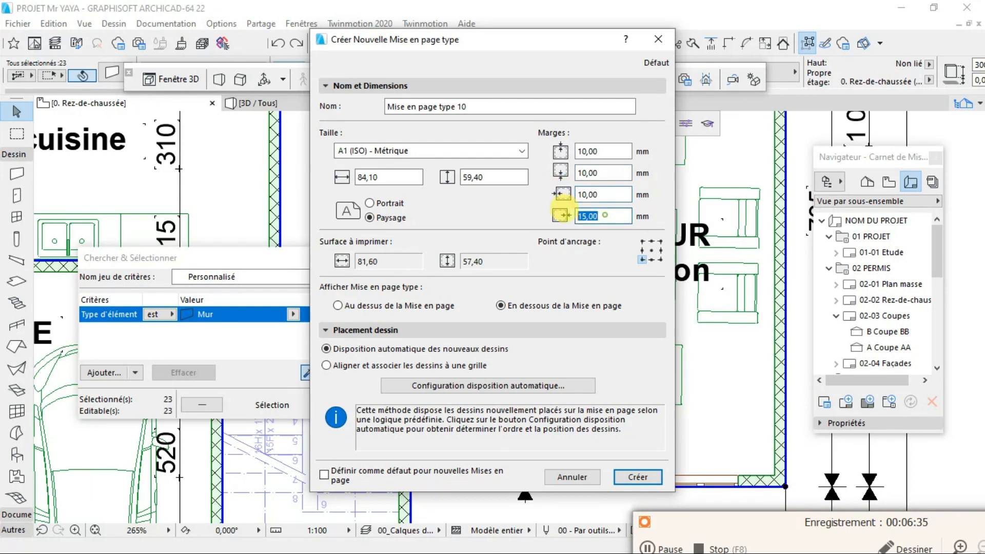
pyautogui.click(496, 148)
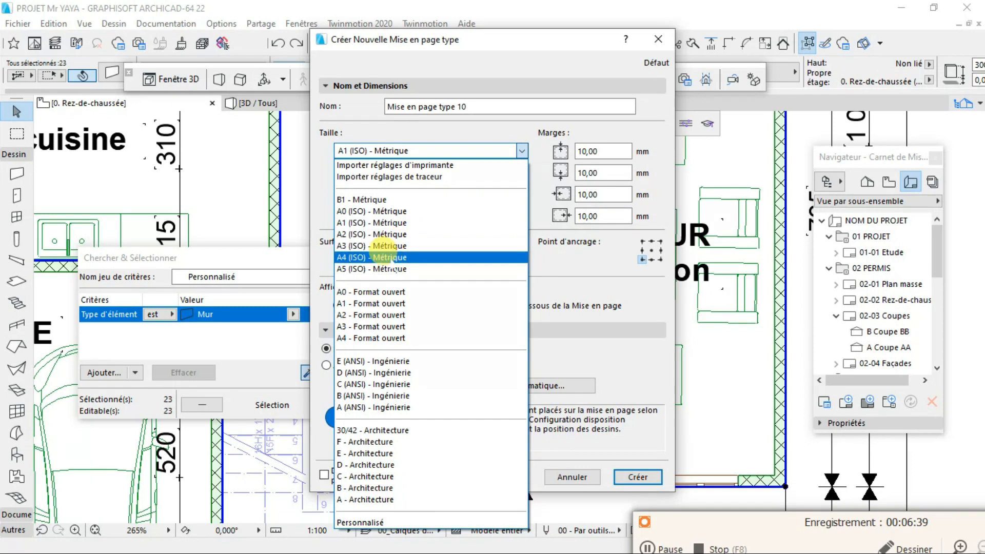
pyautogui.click(346, 257)
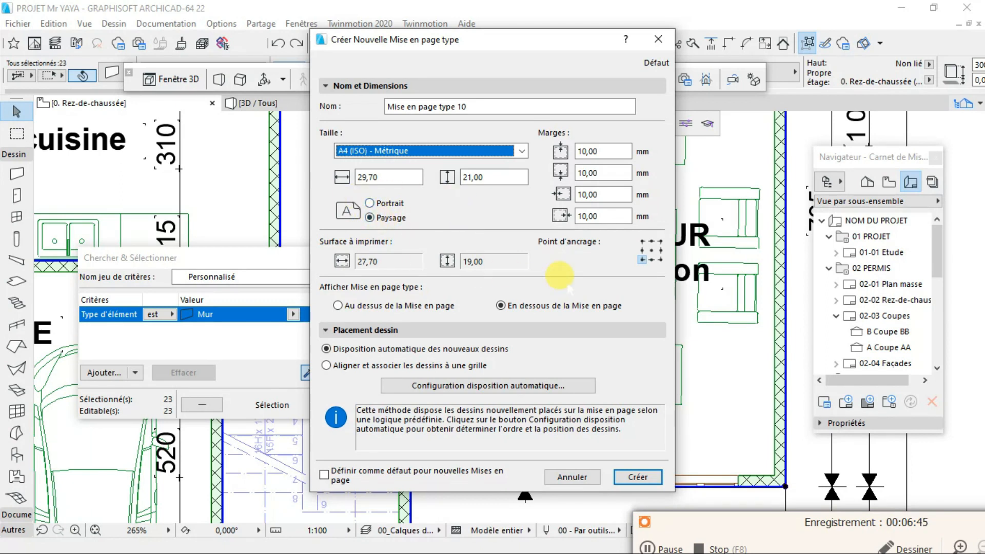
pyautogui.click(624, 470)
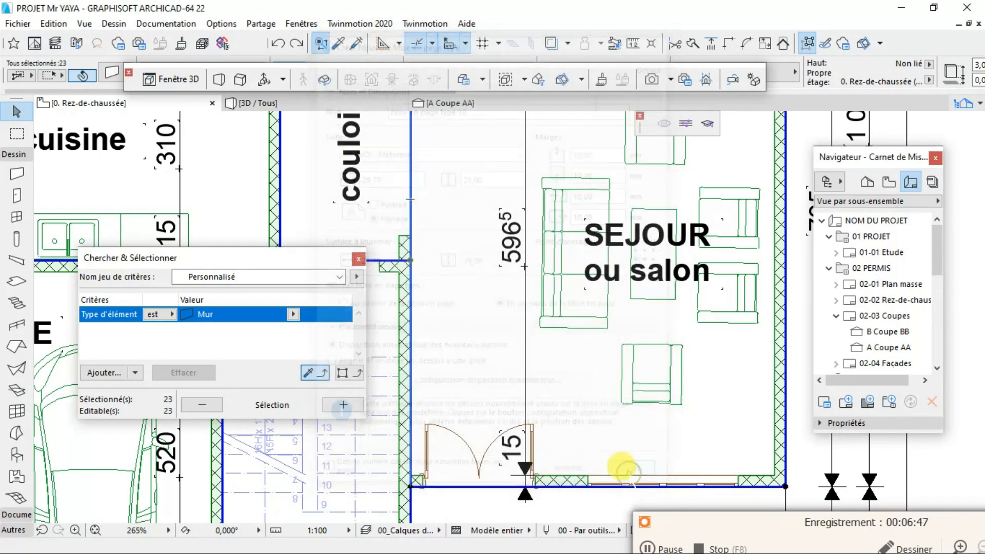
pyautogui.scroll(-3, 389, 240)
pyautogui.scroll(-4, 527, 345)
pyautogui.scroll(3, 439, 386)
pyautogui.scroll(2, 587, 303)
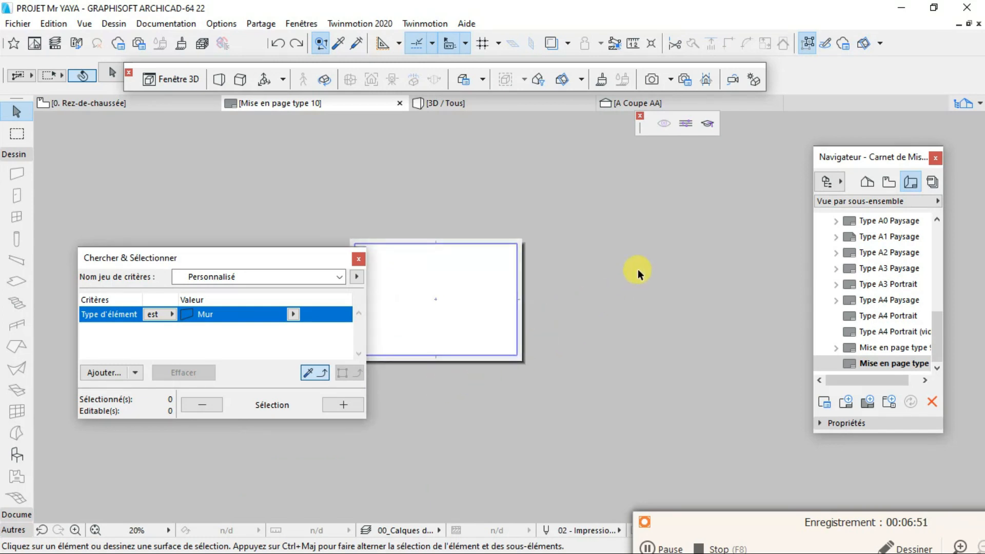
pyautogui.scroll(1, 530, 226)
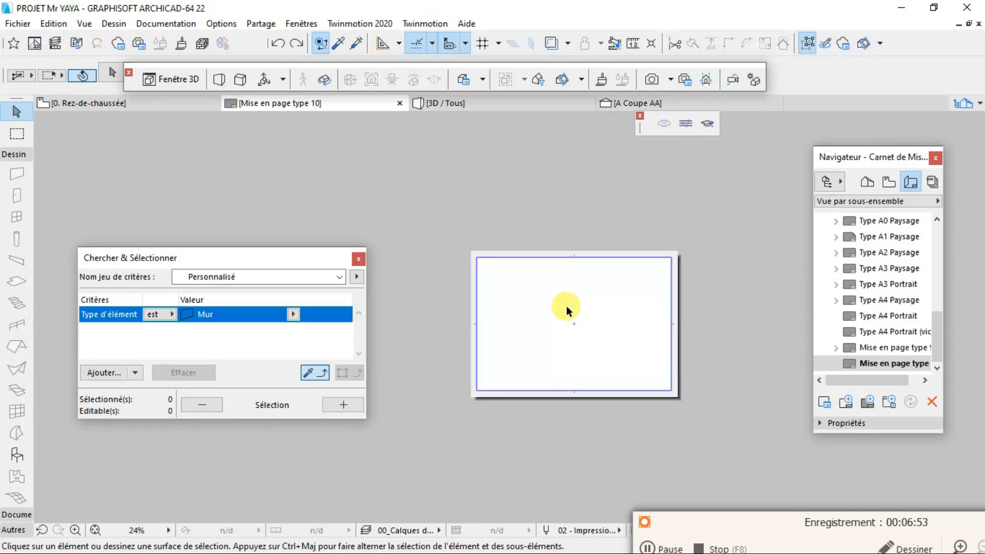
# - Return to the Rez-de-chaussée plan and compare its walls with the R.D.C. plan in DOSSIER FINAL.pdf in the browser
pyautogui.click(123, 103)
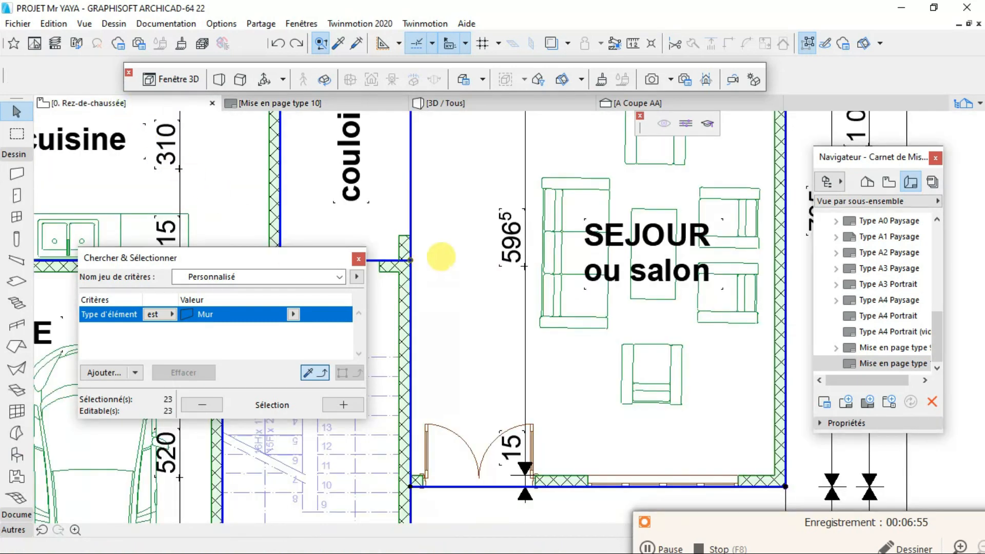
pyautogui.scroll(-3, 516, 332)
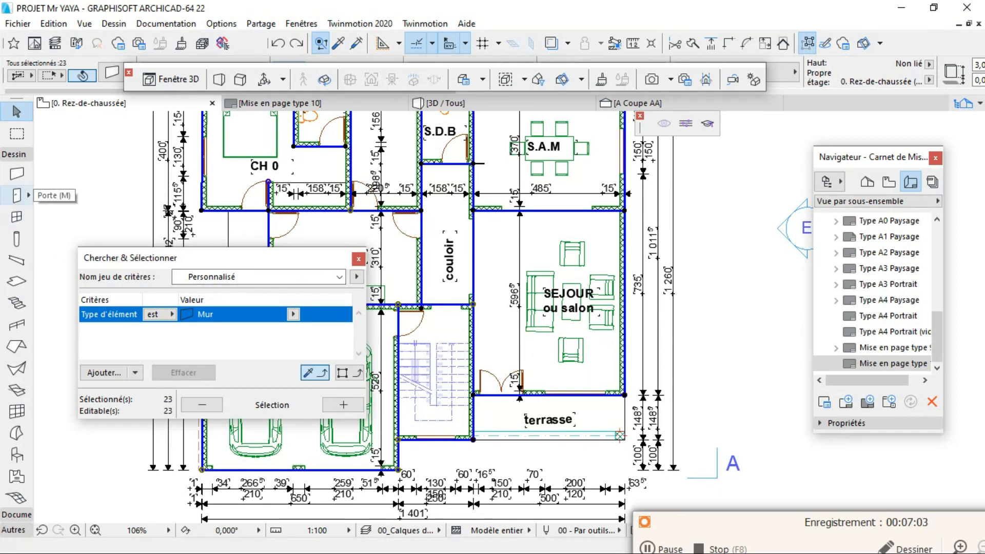
pyautogui.press('super')
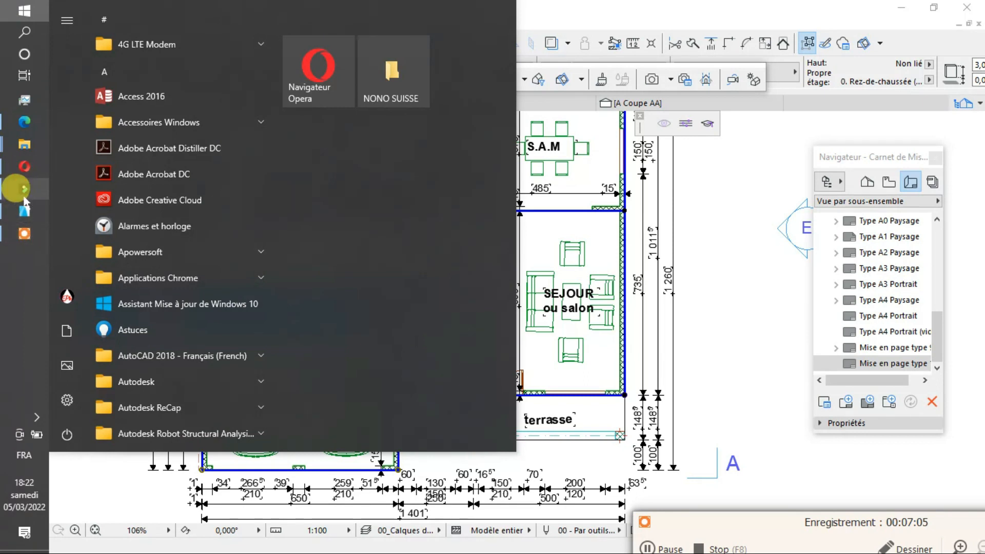
pyautogui.click(21, 123)
pyautogui.scroll(-5, 501, 303)
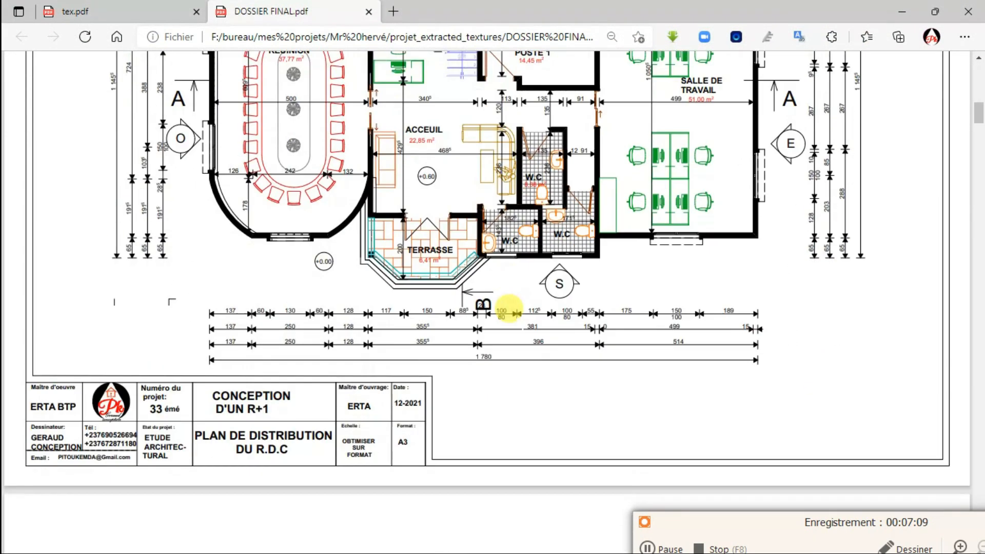
pyautogui.press('super')
pyautogui.click(591, 376)
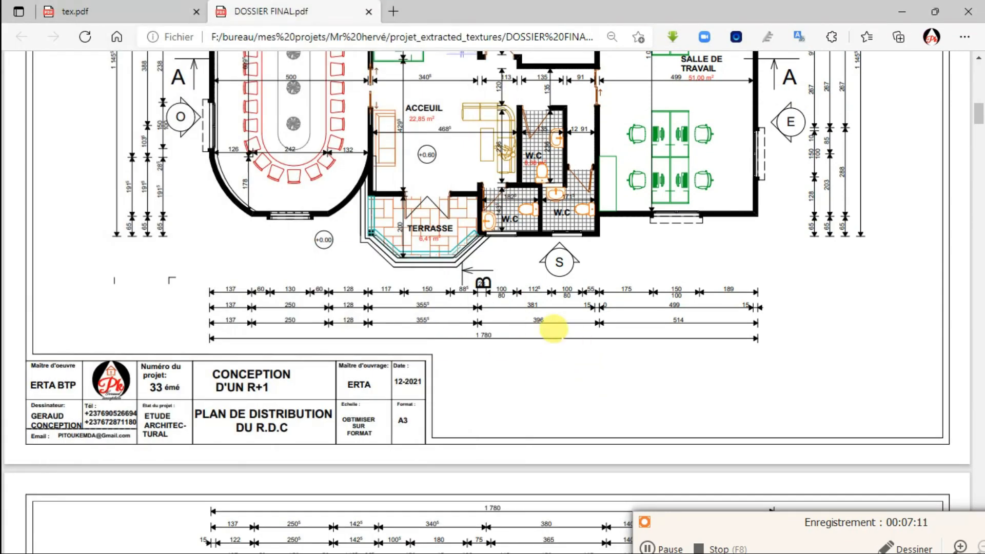
pyautogui.keyDown('ctrl'); pyautogui.scroll(-1, 553, 328); pyautogui.keyUp('ctrl')
pyautogui.scroll(5, 544, 308)
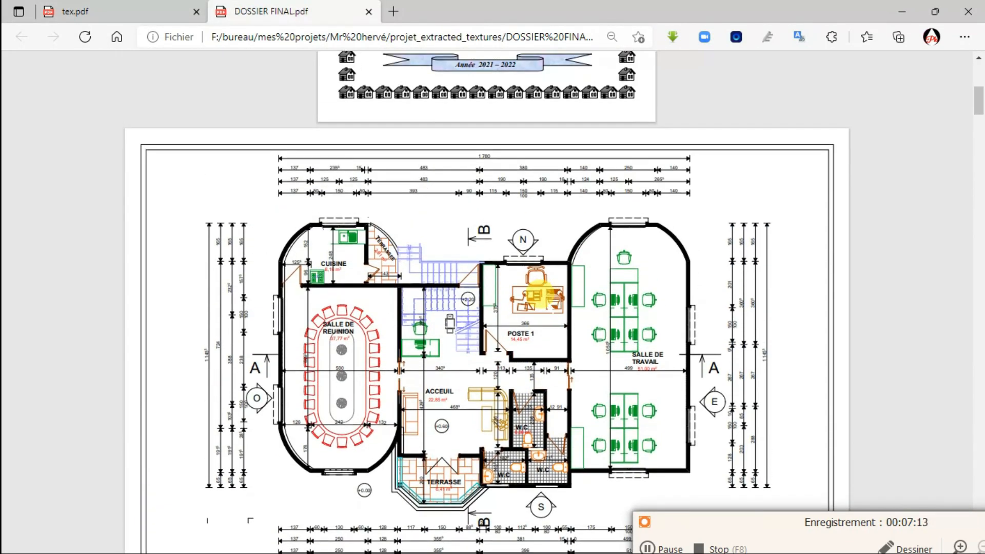
pyautogui.scroll(-15, 539, 341)
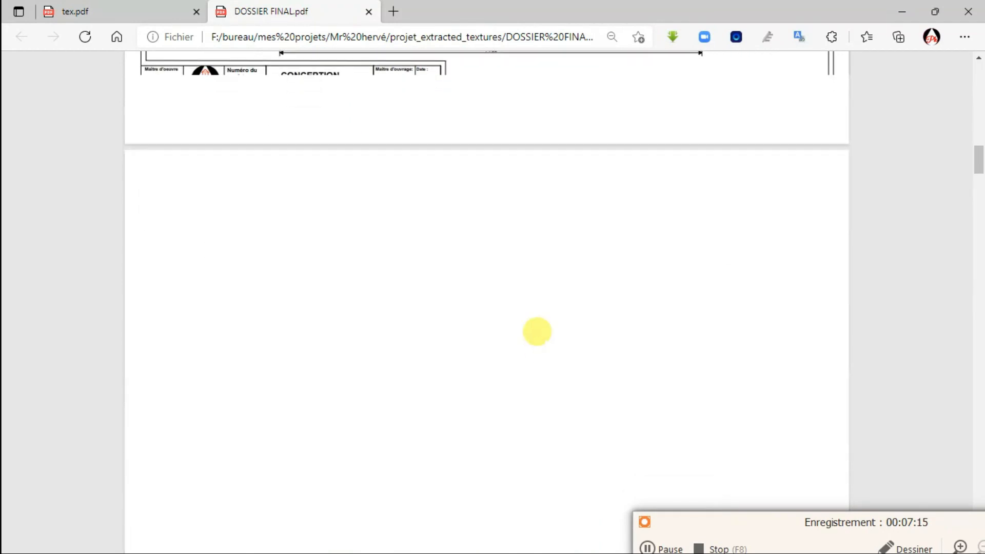
# - Examine how walls are filled in the PDF's upper-floor plan and section BB, and return to Archicad's ground-floor plan
pyautogui.scroll(6, 536, 328)
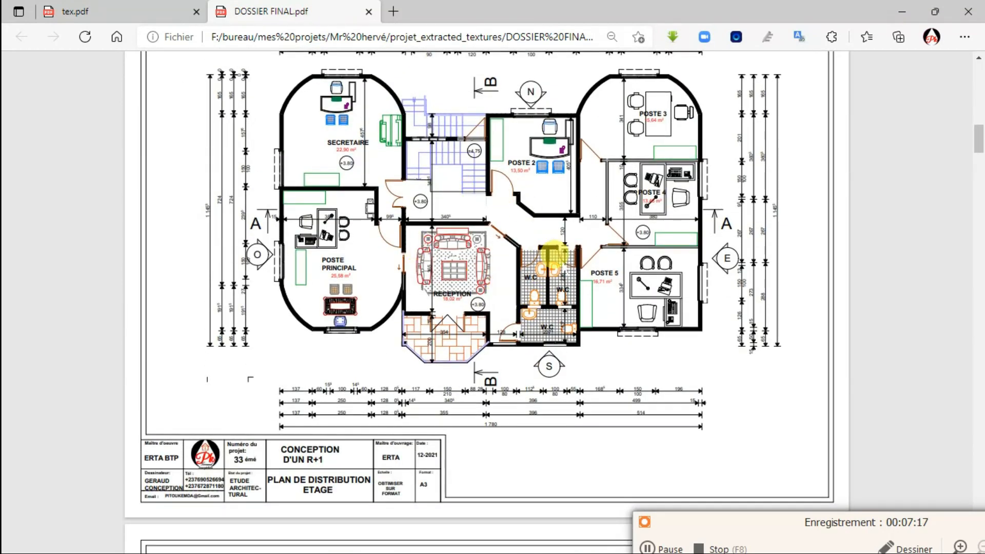
pyautogui.scroll(-5, 538, 270)
pyautogui.scroll(-12, 547, 276)
pyautogui.scroll(7, 534, 306)
pyautogui.scroll(-4, 529, 315)
pyautogui.scroll(-6, 522, 326)
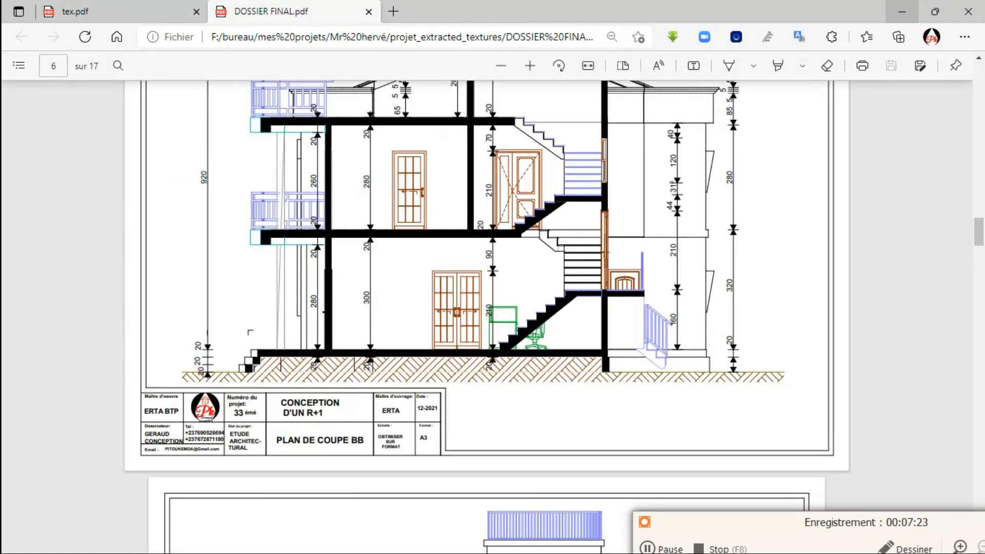
pyautogui.click(902, 11)
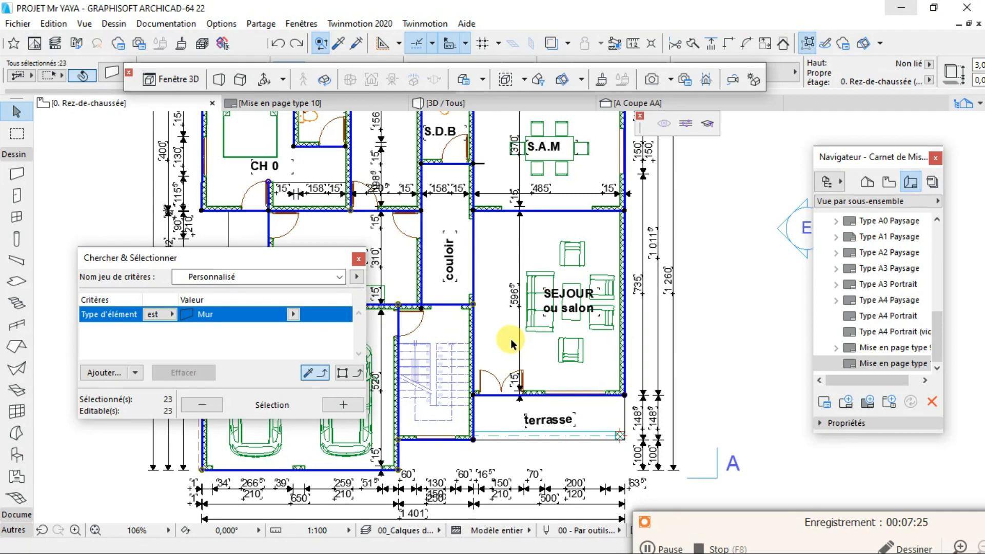
pyautogui.scroll(2, 511, 318)
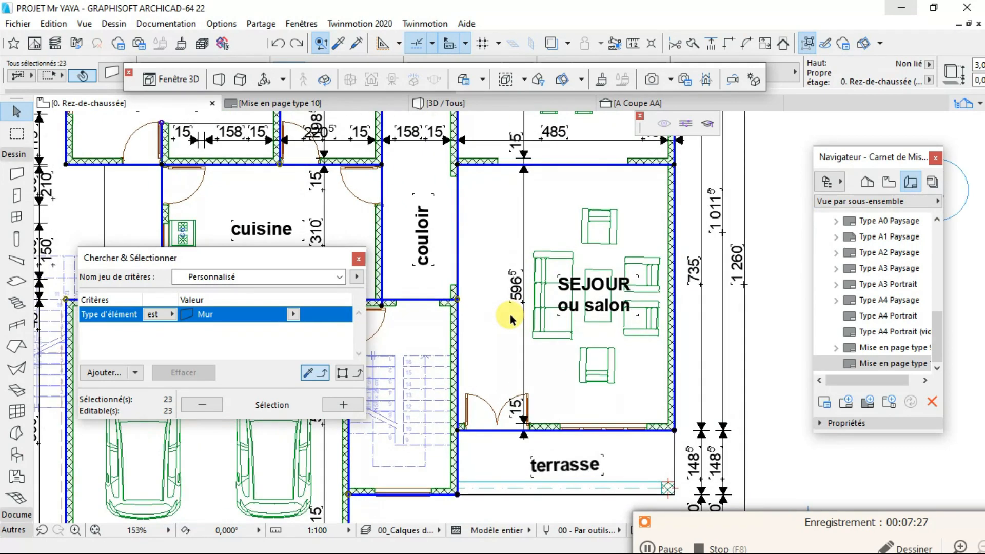
pyautogui.scroll(-1, 526, 331)
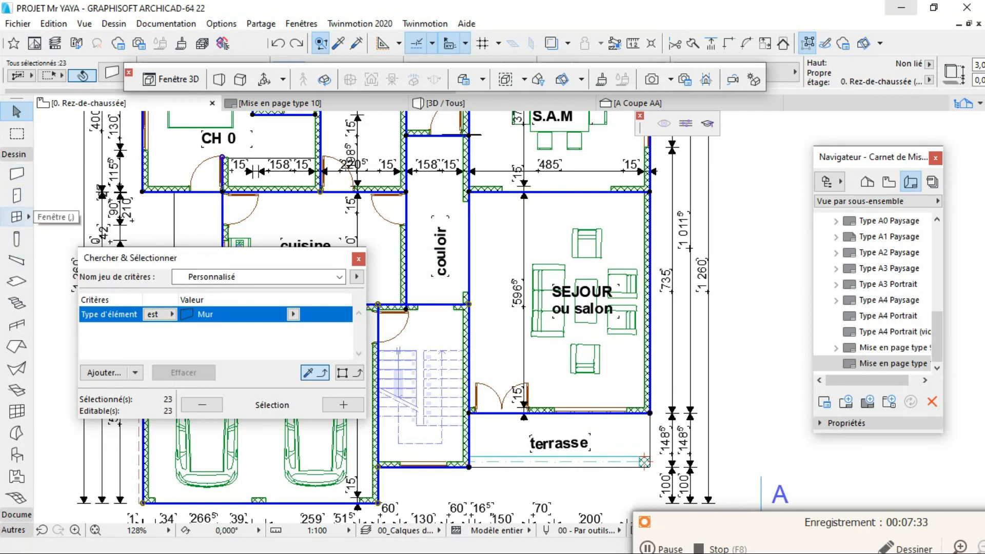
# - Re-examine the black walls in the R.D.C. and upper-floor plans of DOSSIER FINAL.pdf in the browser, and return to Archicad
pyautogui.press('super')
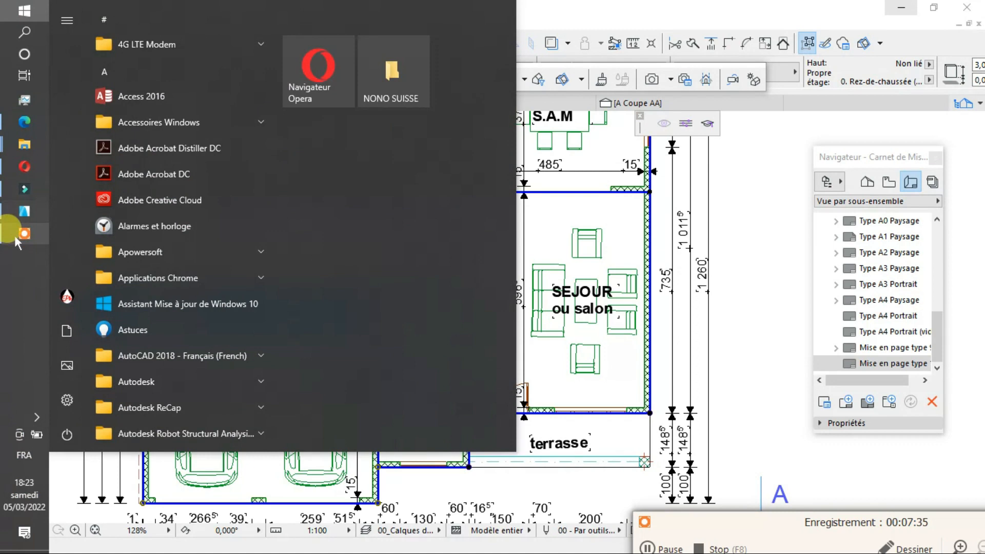
pyautogui.click(24, 122)
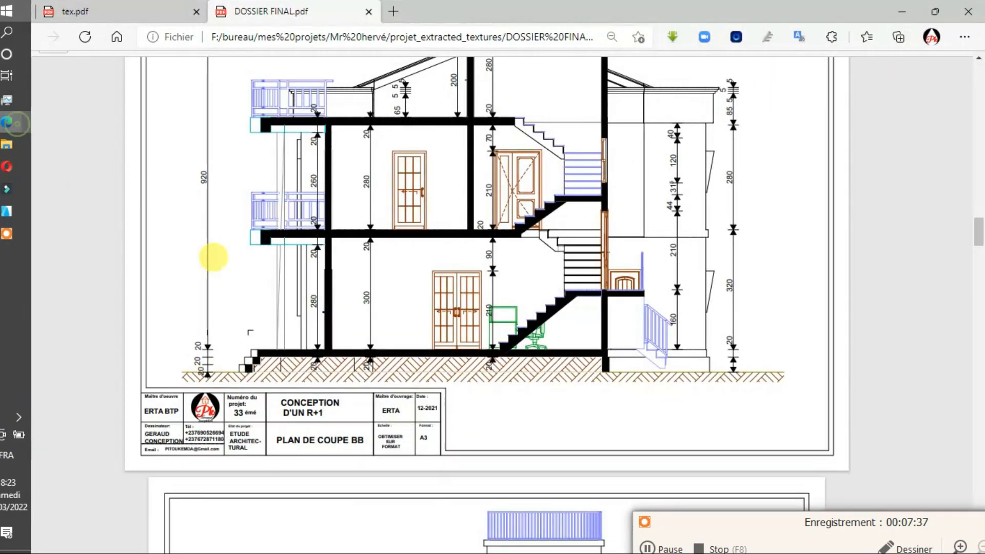
pyautogui.scroll(10, 496, 353)
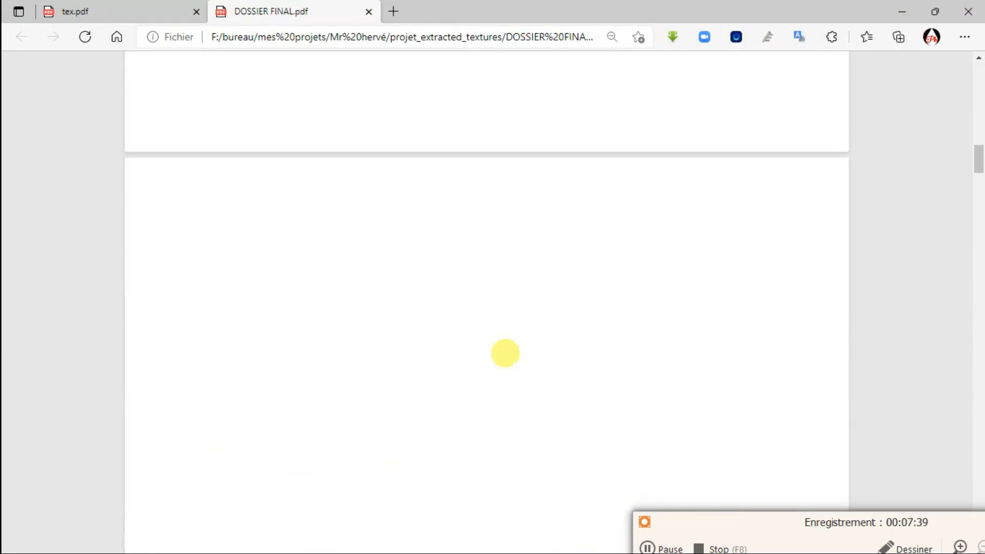
pyautogui.scroll(3, 506, 350)
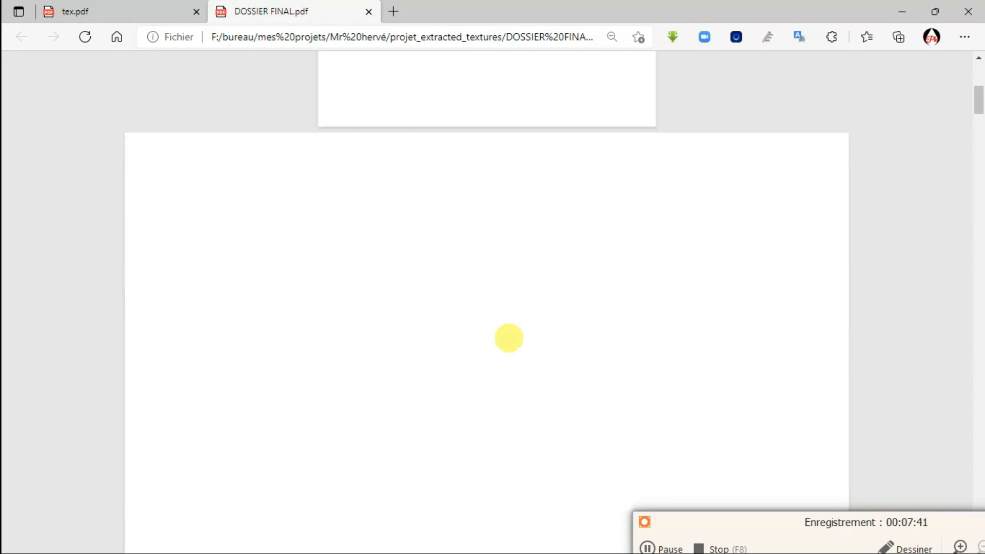
pyautogui.scroll(-4, 510, 338)
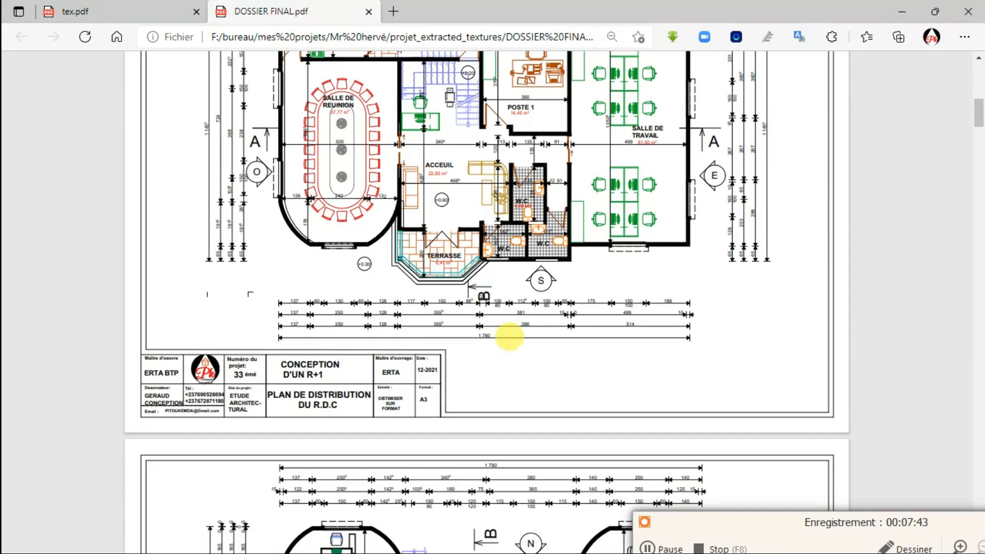
pyautogui.scroll(3, 509, 337)
pyautogui.scroll(-8, 509, 338)
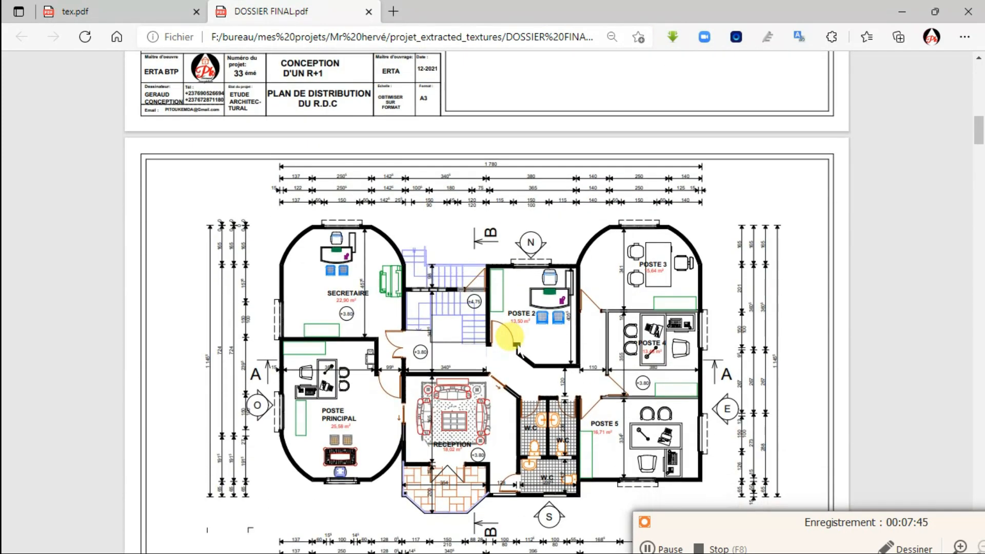
pyautogui.press('super')
pyautogui.click(24, 211)
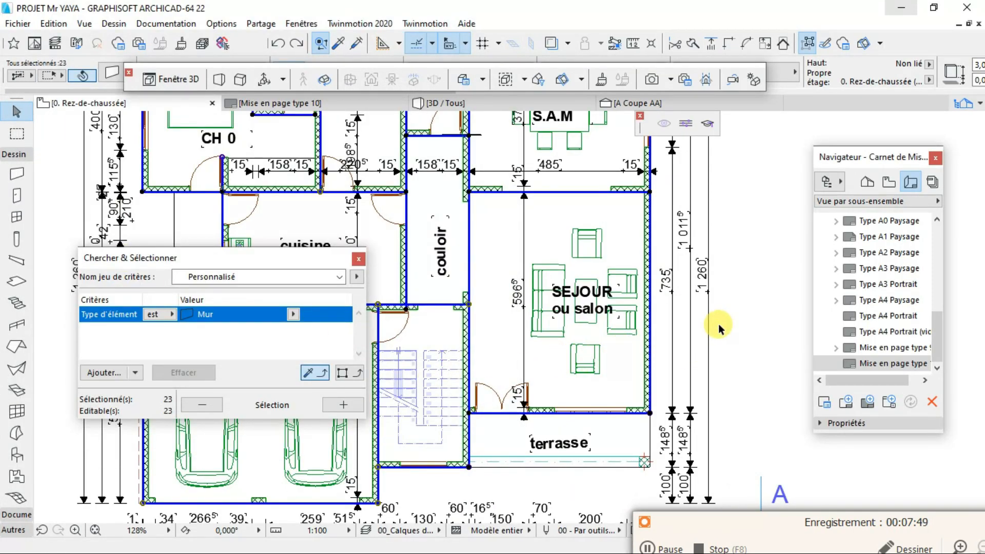
# - Clear the selection, reselect all ground-floor walls using the Mur element type criterion, and check the 3D view before returning to the plan
pyautogui.scroll(-2, 718, 327)
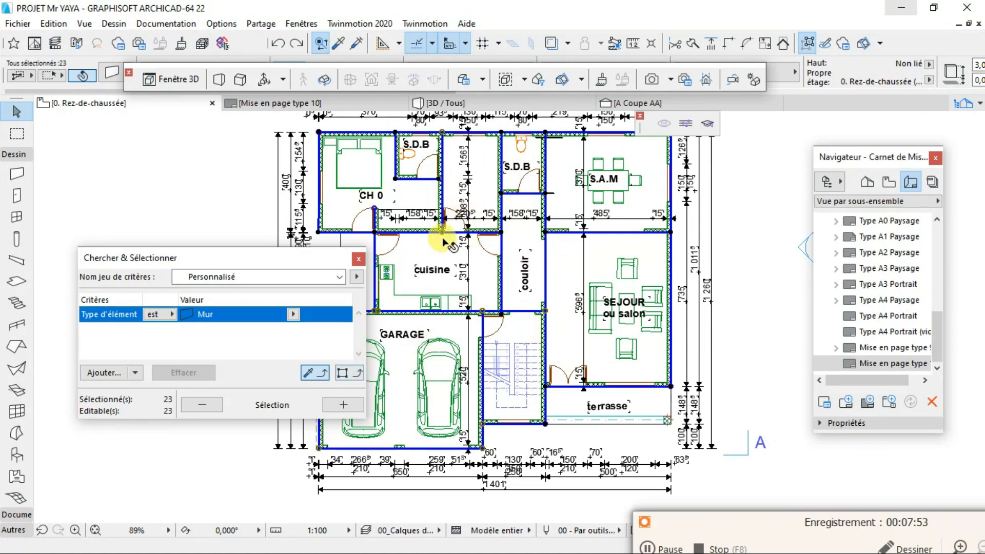
pyautogui.click(763, 246)
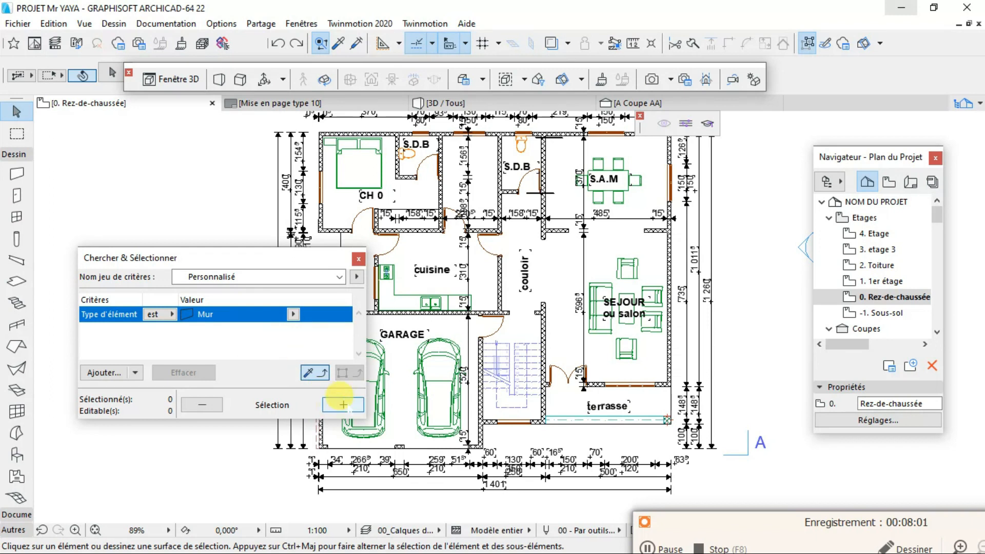
pyautogui.click(293, 314)
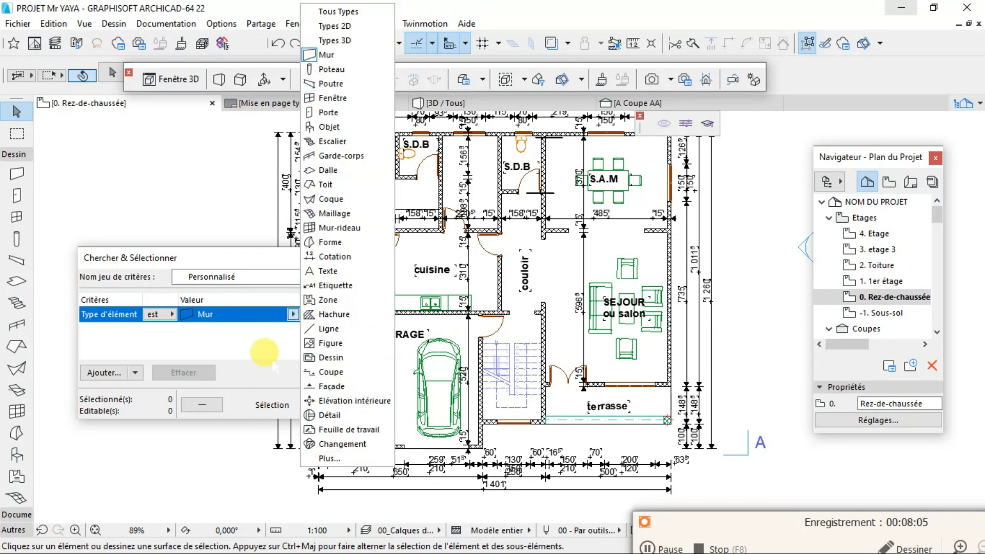
pyautogui.click(273, 358)
pyautogui.click(343, 405)
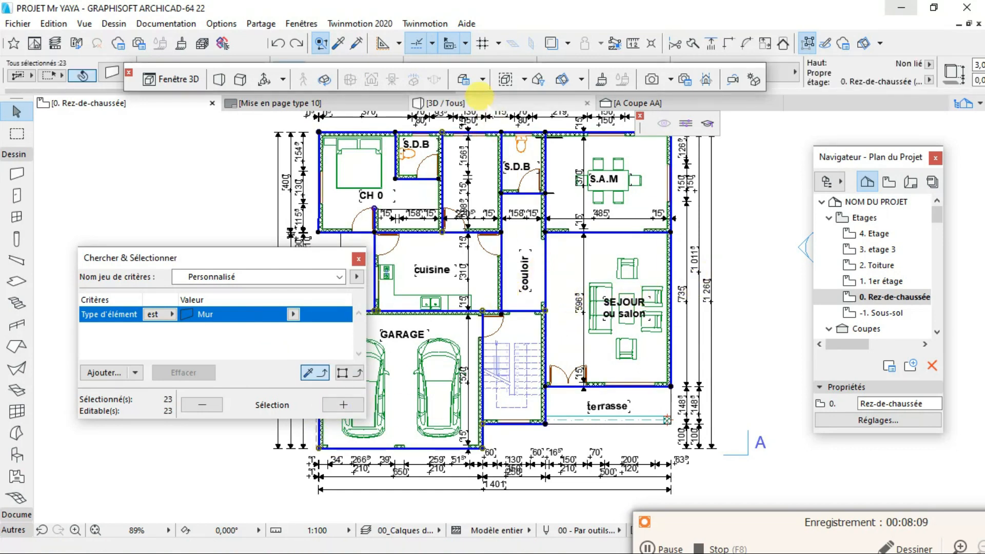
pyautogui.click(488, 103)
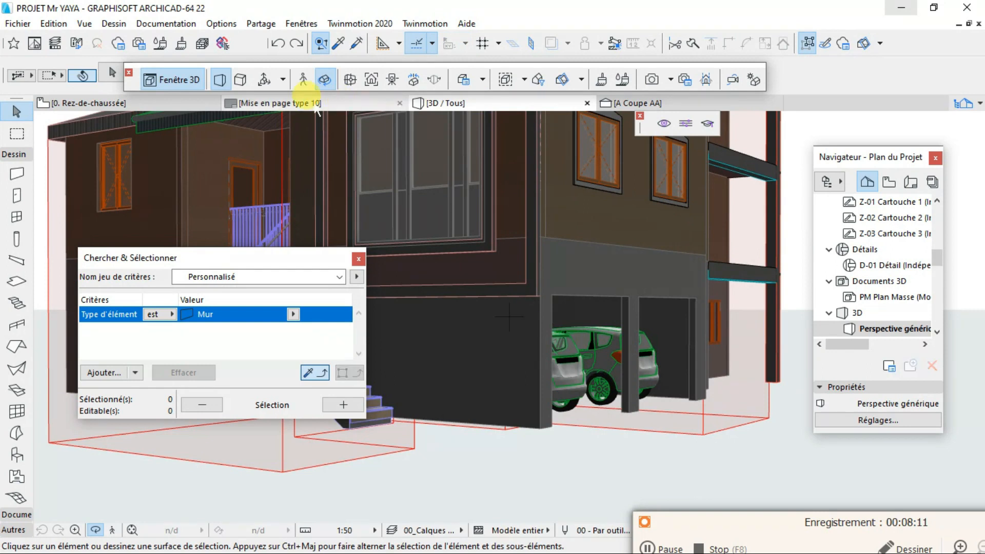
pyautogui.click(121, 108)
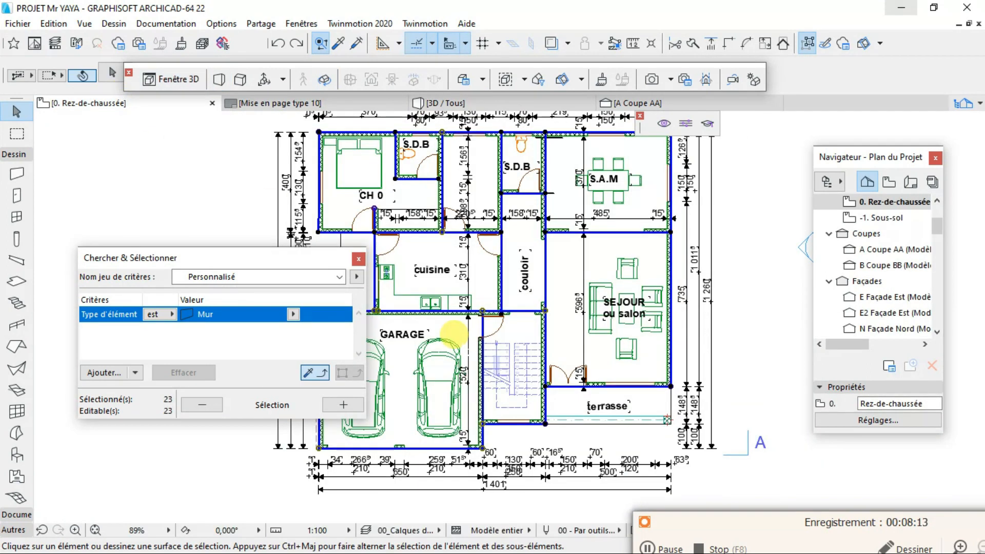
# - Open the settings of the selected ground-floor walls and review their Plan et Coupe display and cut-surface options
pyautogui.scroll(4, 495, 307)
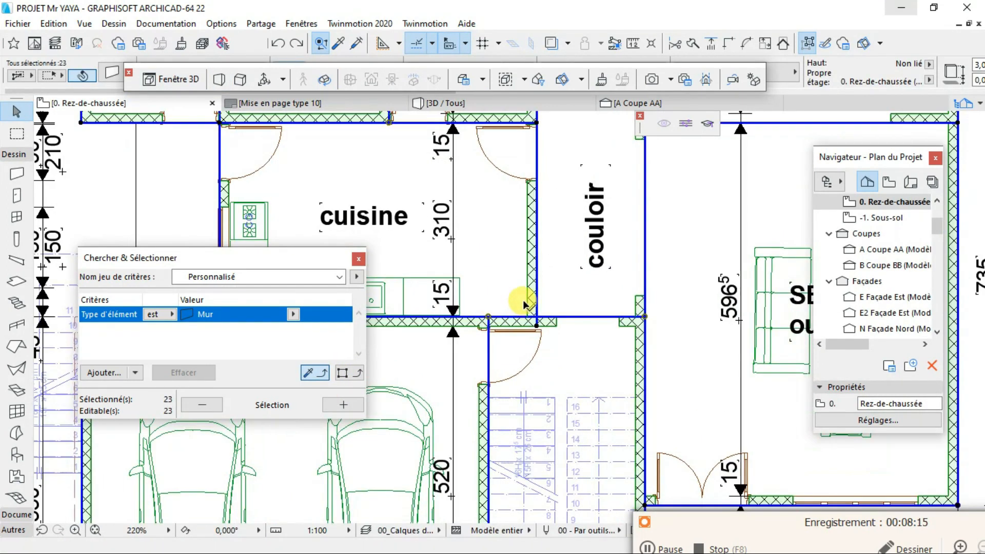
pyautogui.rightClick(534, 265)
pyautogui.click(564, 226)
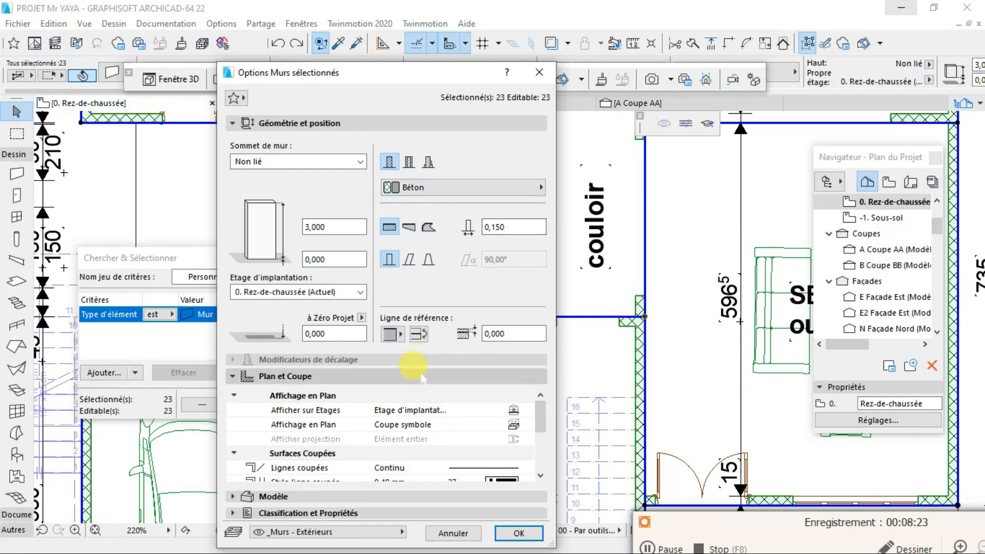
pyautogui.scroll(-3, 406, 445)
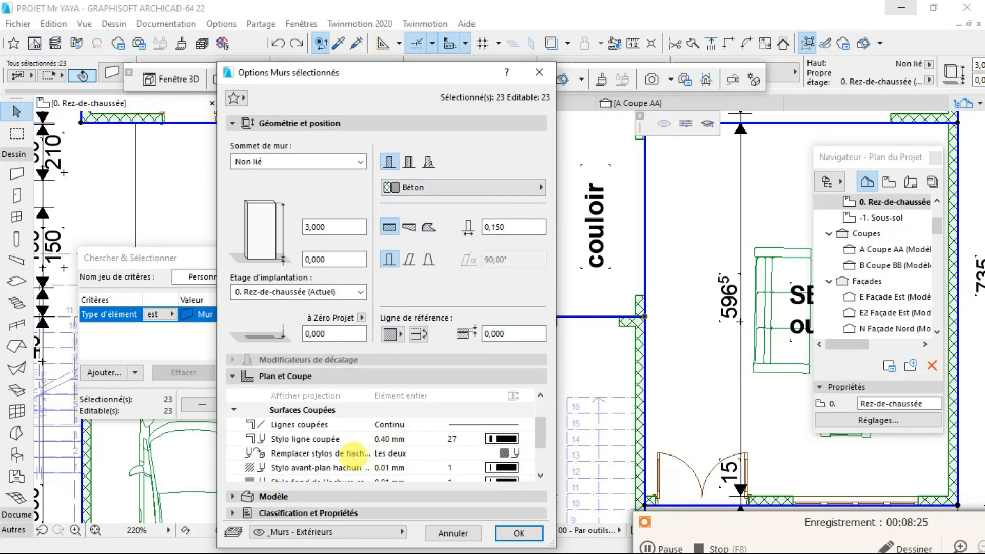
pyautogui.scroll(-1, 358, 442)
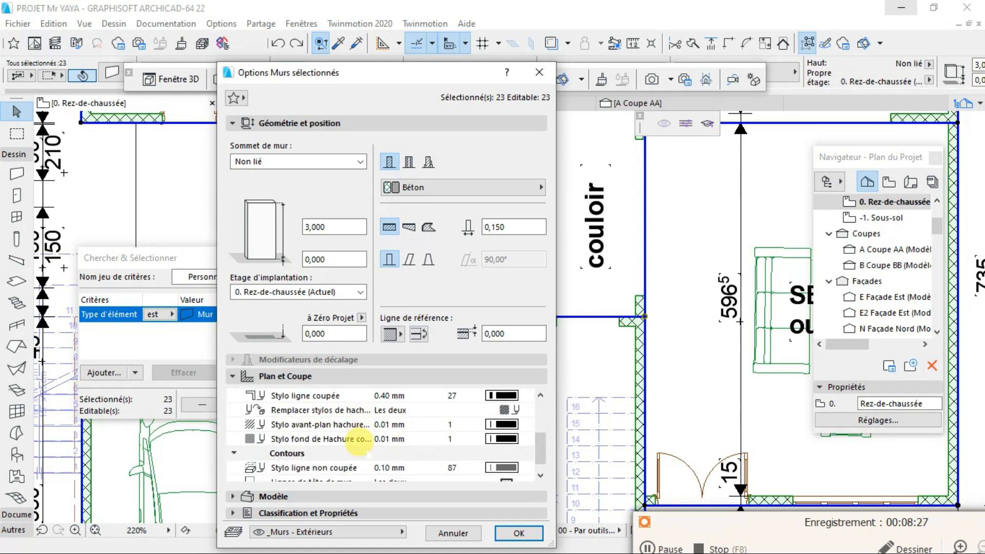
pyautogui.scroll(2, 343, 425)
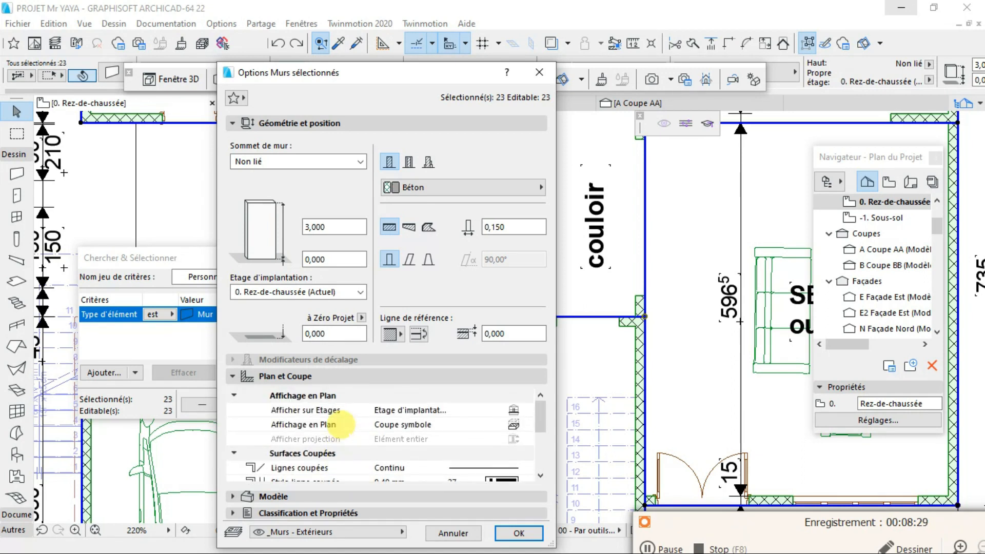
pyautogui.scroll(-1, 314, 417)
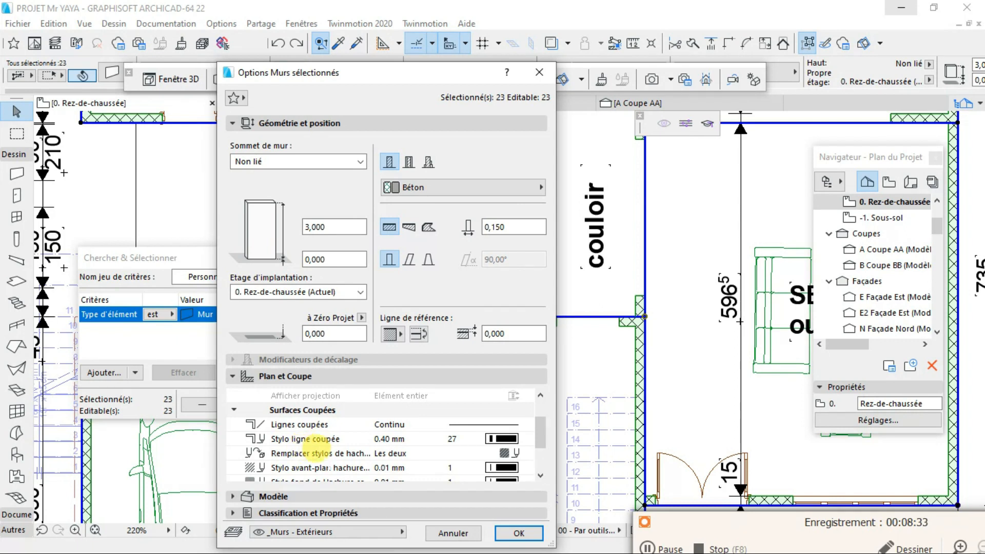
# - Try Sans as the cut fill pen override for the selected walls and restore it to Les deux
pyautogui.click(353, 452)
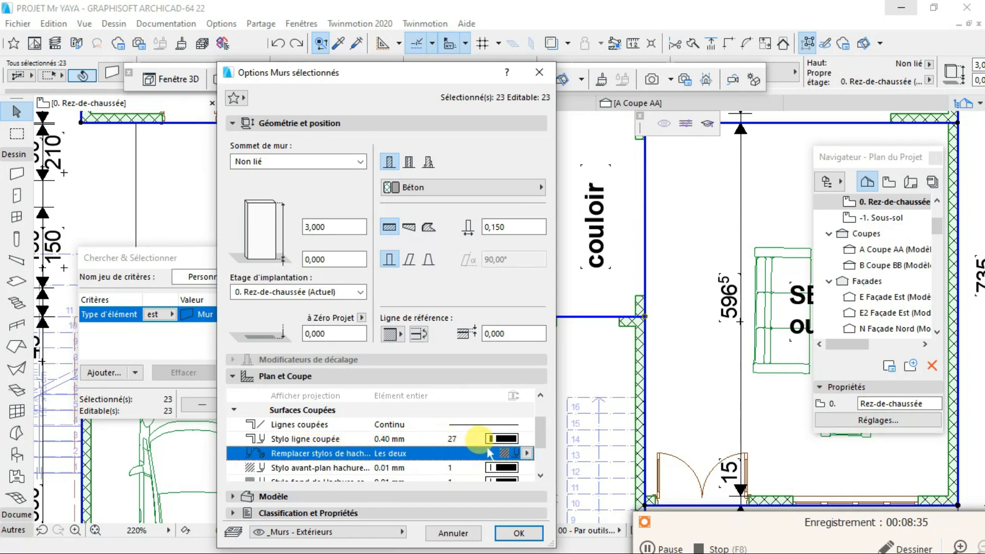
pyautogui.click(527, 453)
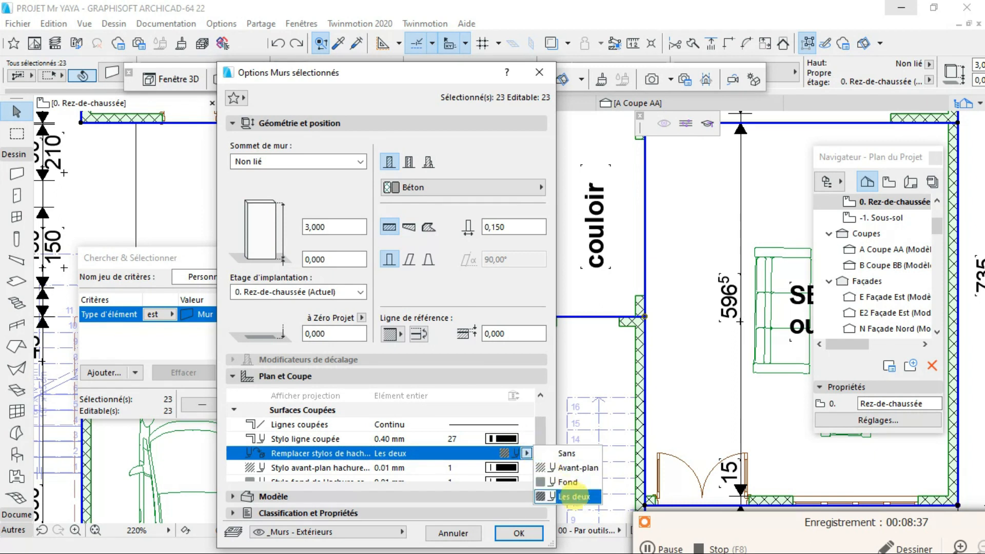
pyautogui.click(584, 497)
pyautogui.click(527, 453)
pyautogui.click(557, 451)
pyautogui.scroll(-1, 409, 425)
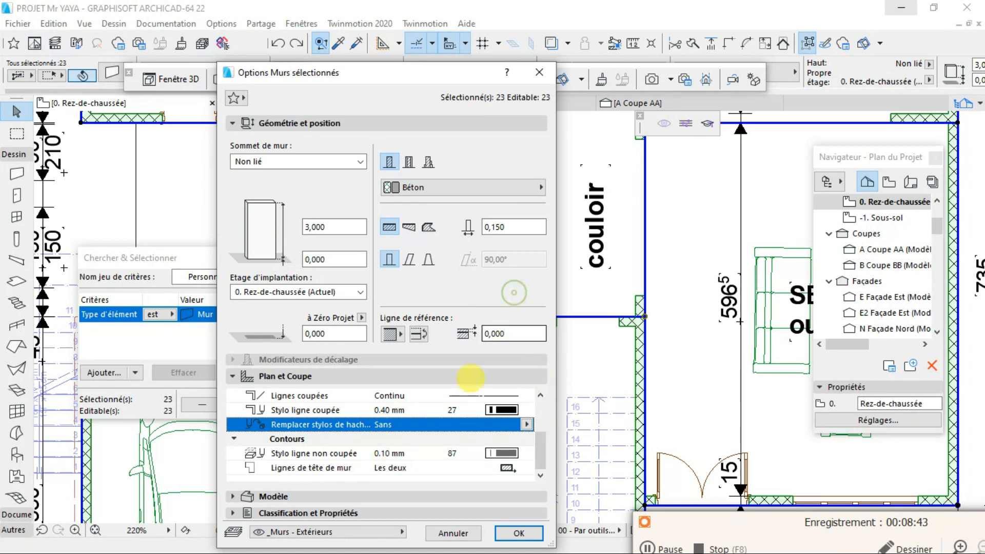
pyautogui.click(387, 468)
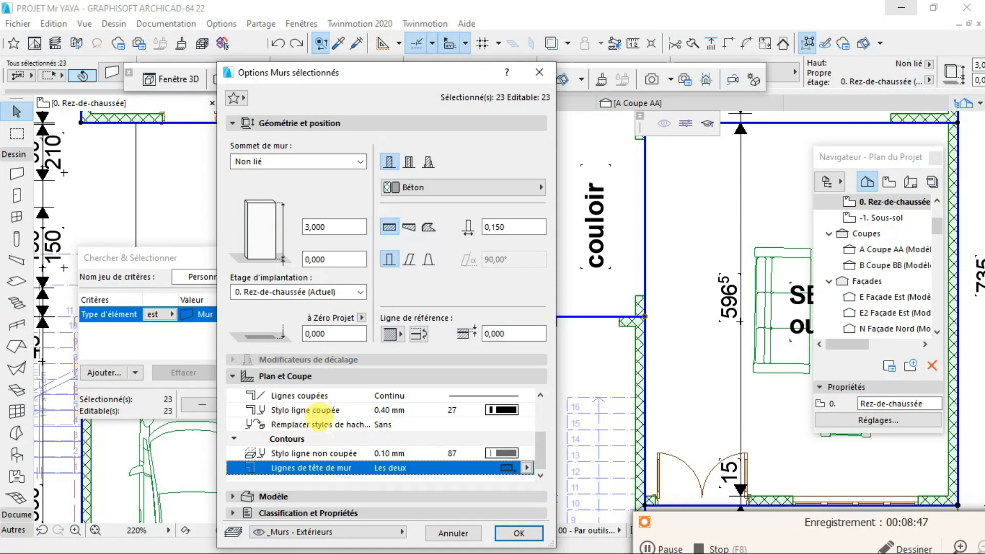
pyautogui.click(393, 424)
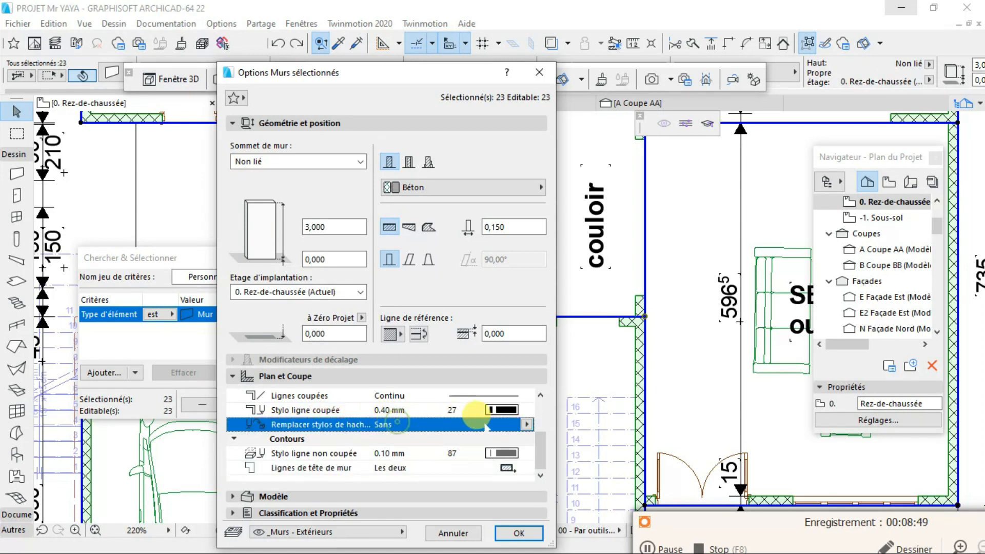
pyautogui.click(526, 424)
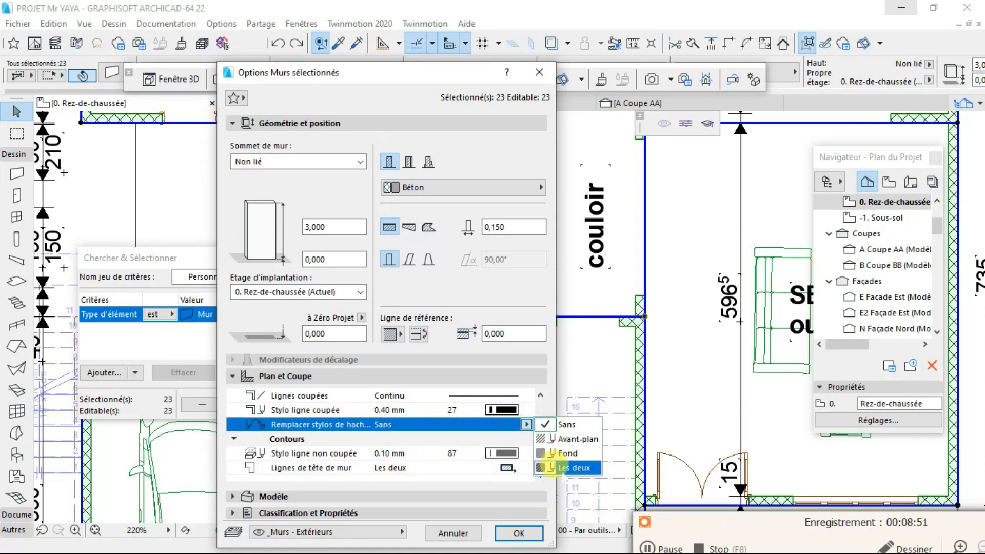
pyautogui.click(552, 468)
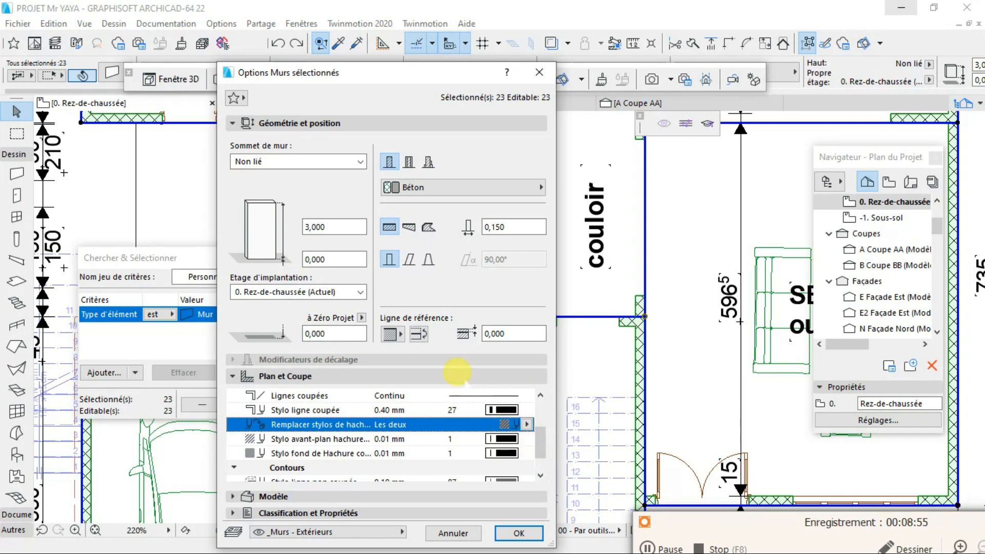
# - Set both the foreground and background cut fill pens of the selected walls to pen 61
pyautogui.moveTo(378, 73); pyautogui.dragTo(292, 73)
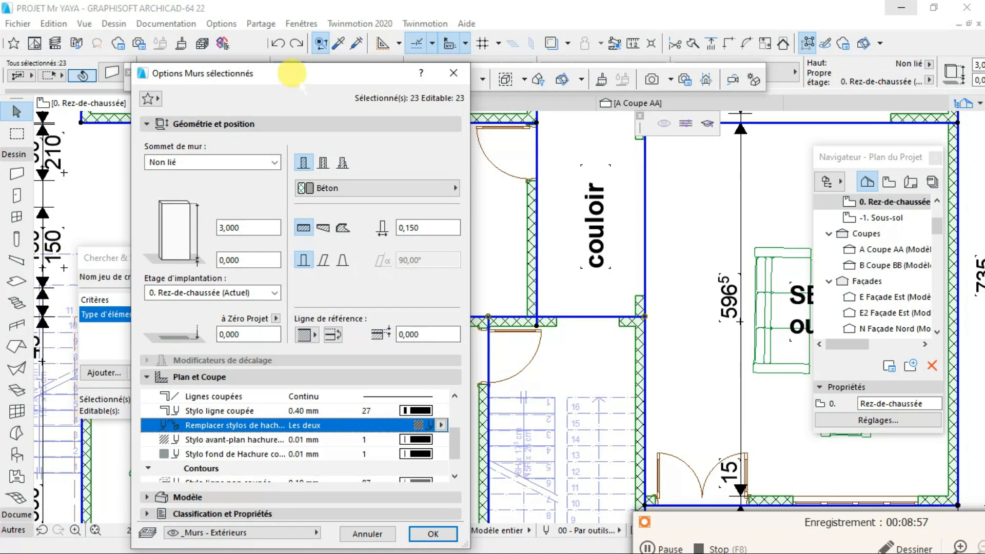
pyautogui.click(416, 439)
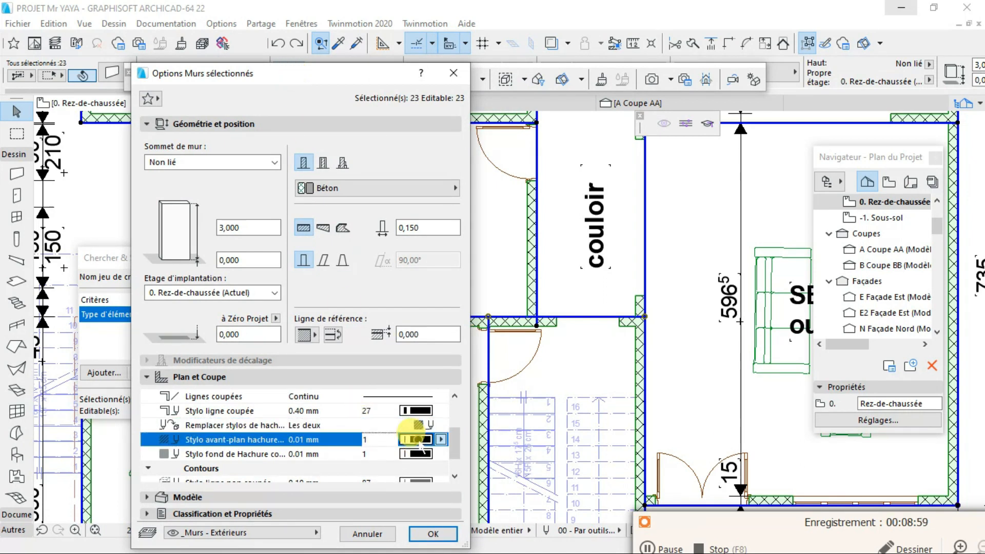
pyautogui.click(454, 408)
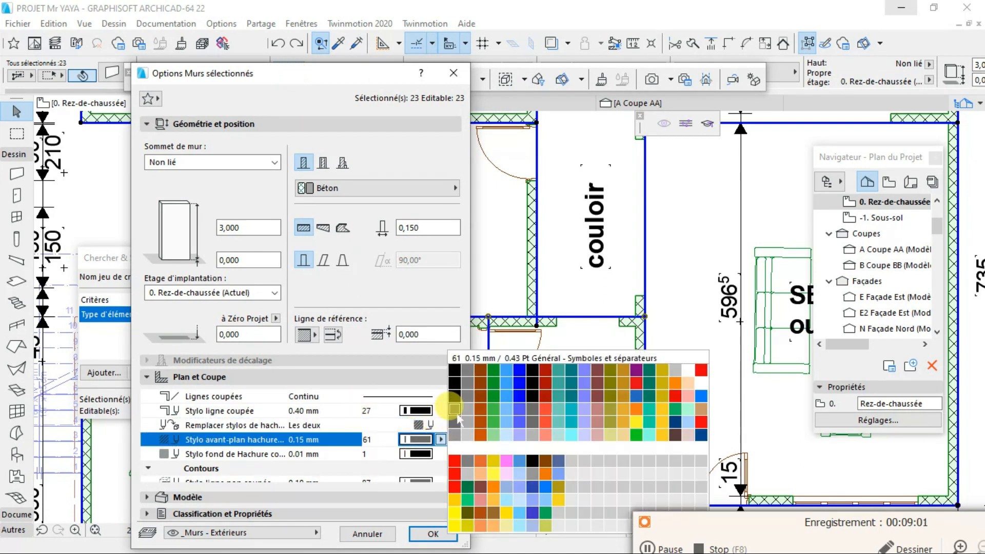
pyautogui.click(416, 454)
pyautogui.click(454, 422)
pyautogui.click(454, 408)
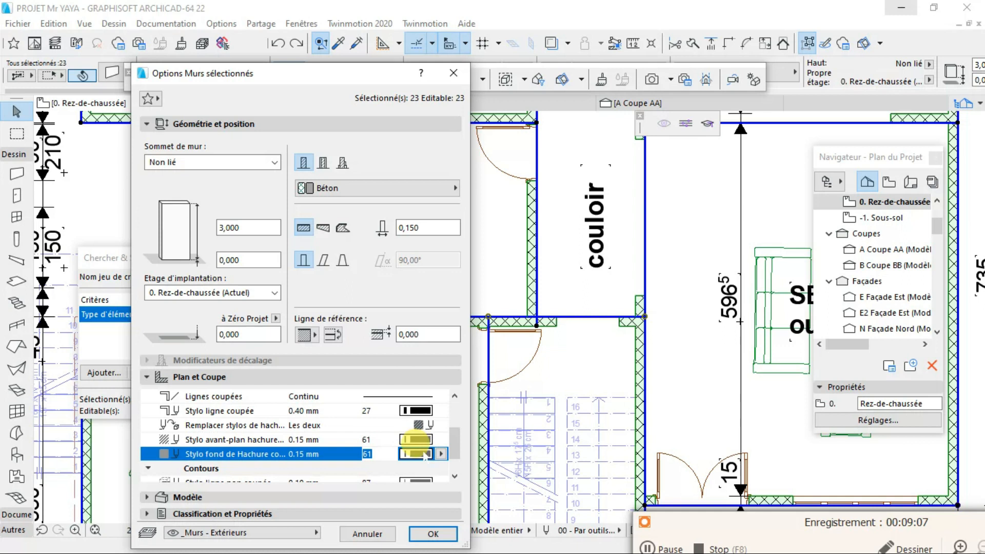
# - Set the foreground and background cut fill pens of the selected walls to green pen 84 and apply the wall settings
pyautogui.click(416, 439)
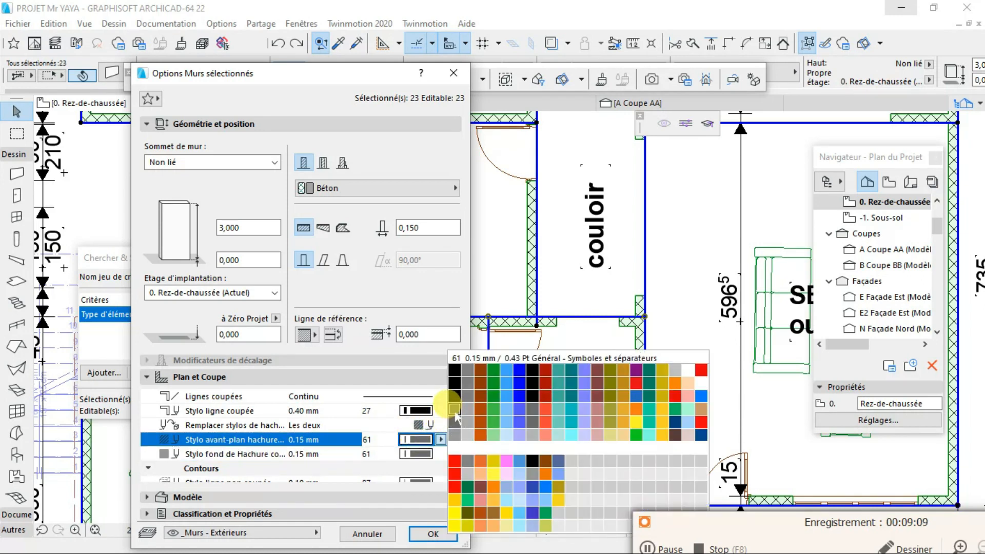
pyautogui.click(455, 410)
pyautogui.click(424, 440)
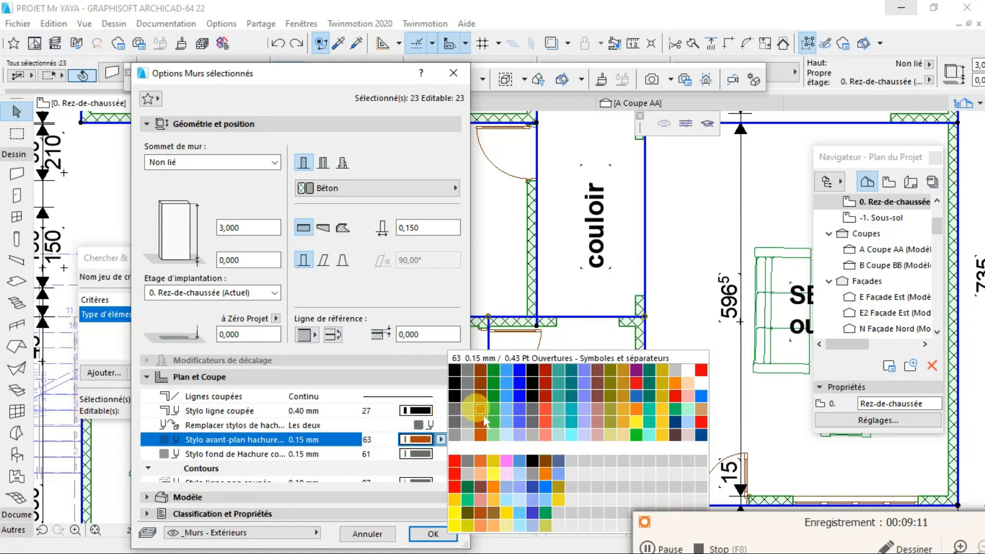
pyautogui.click(469, 424)
pyautogui.click(416, 454)
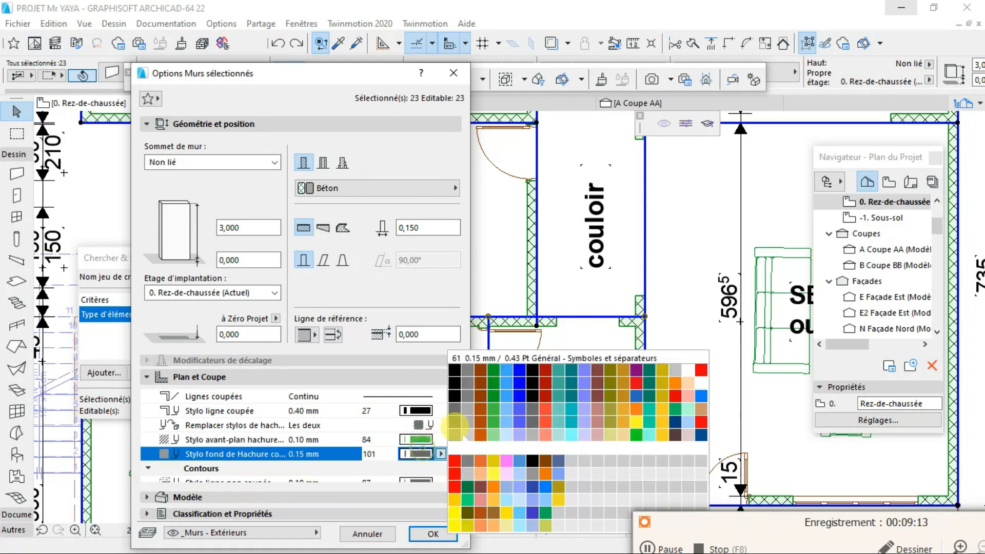
pyautogui.click(490, 413)
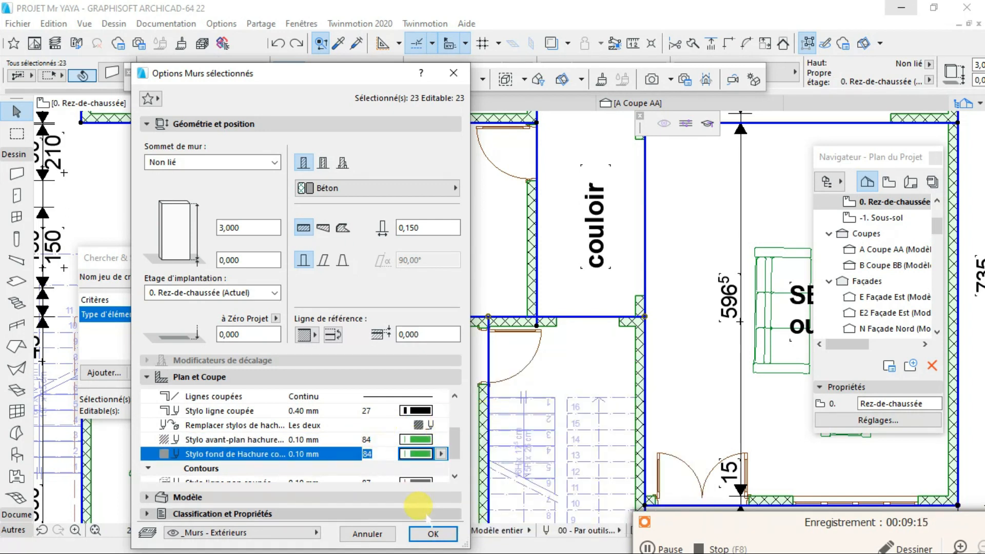
pyautogui.click(433, 533)
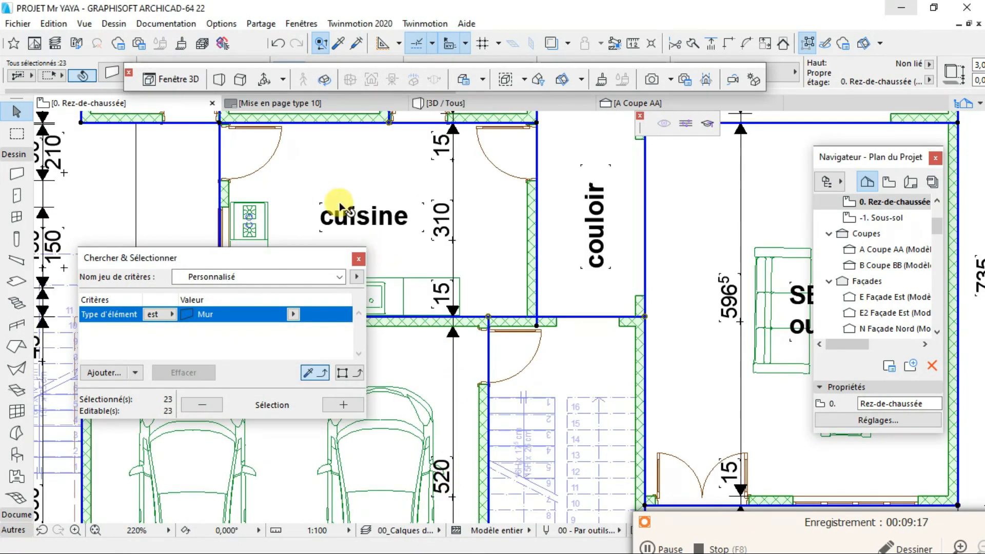
# - Switch to the Mise en page type 10 layout and place the 0. Rez-de-chaussée plan near the centre of the sheet
pyautogui.click(324, 103)
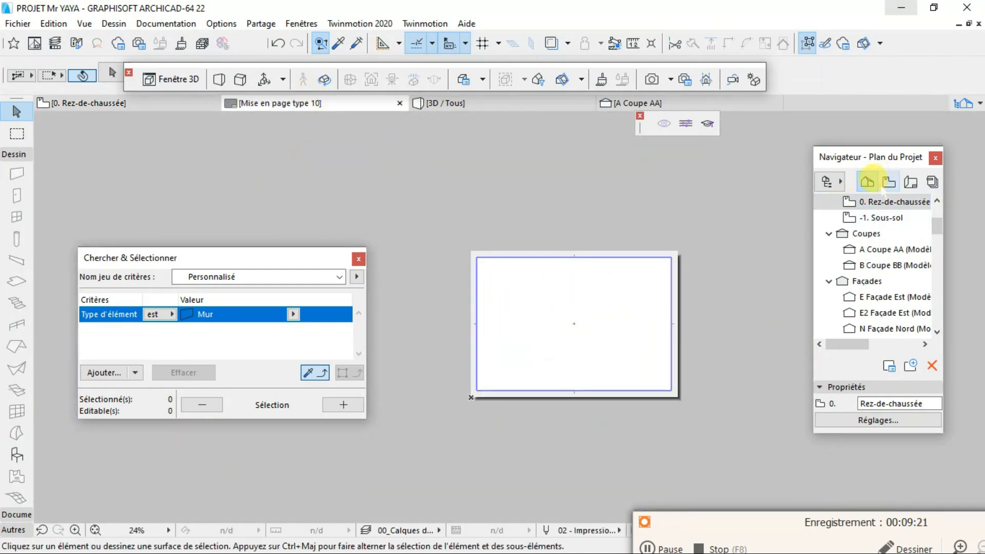
pyautogui.scroll(1, 885, 262)
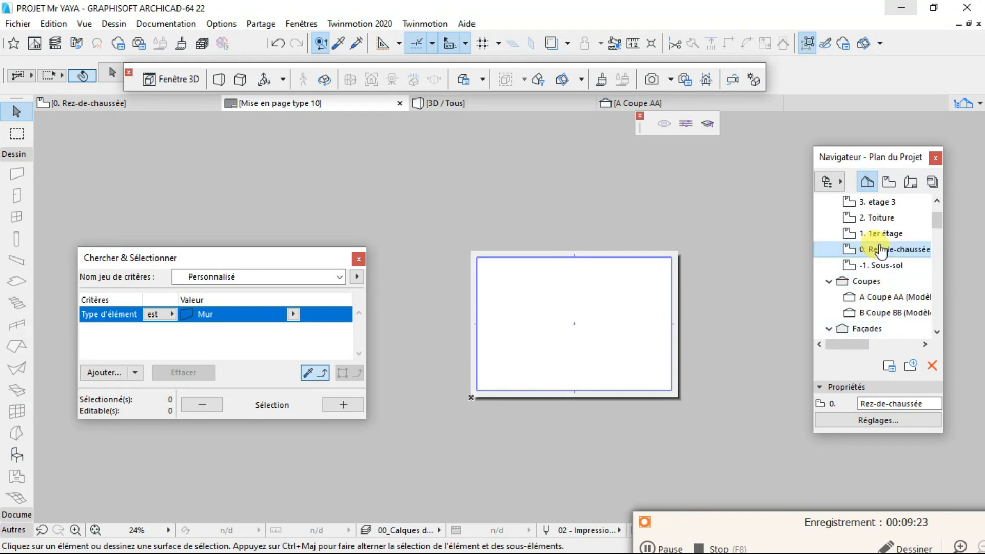
pyautogui.moveTo(878, 251); pyautogui.dragTo(559, 320)
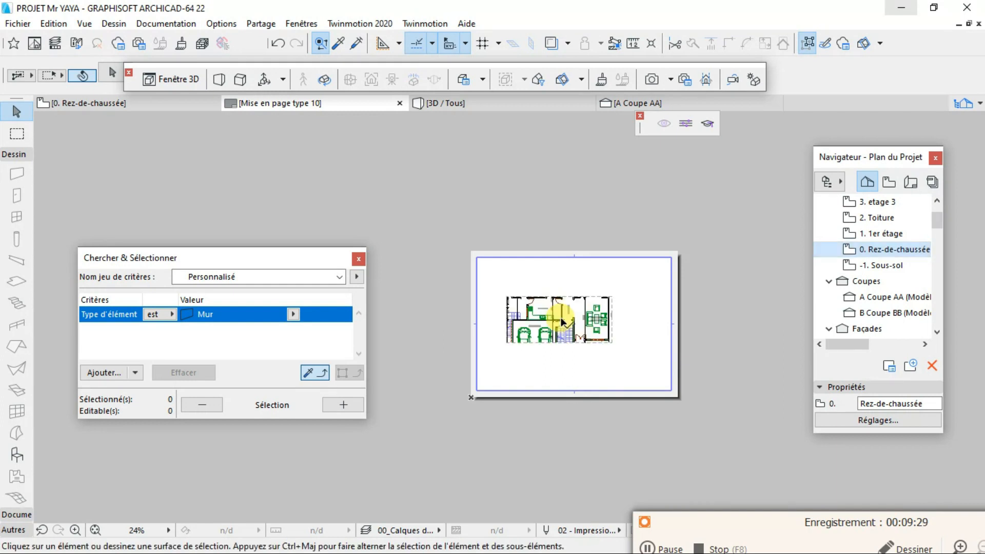
# - Extend the lower edge of the placed plan's frame downward to include the terrace and lower dimension lines
pyautogui.scroll(3, 598, 321)
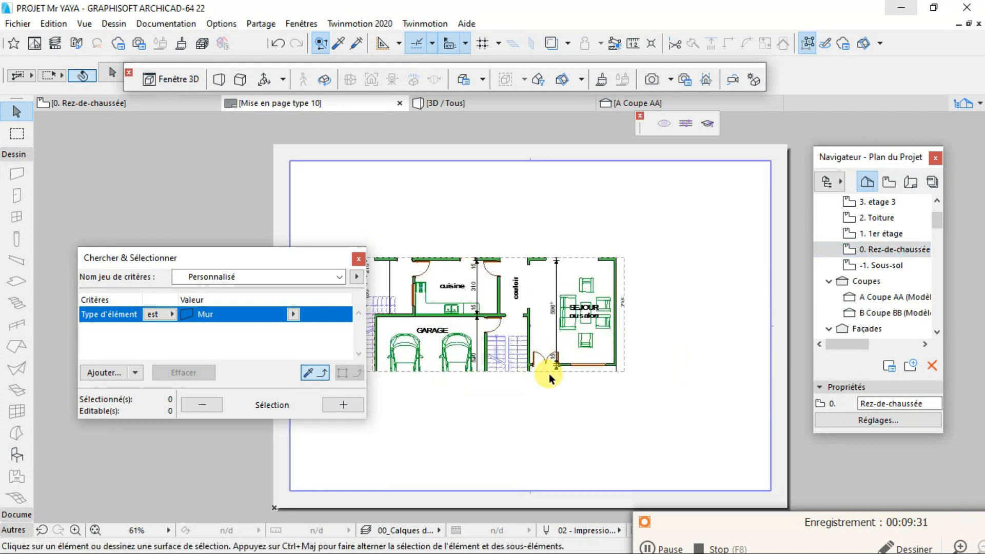
pyautogui.click(549, 372)
pyautogui.click(549, 370)
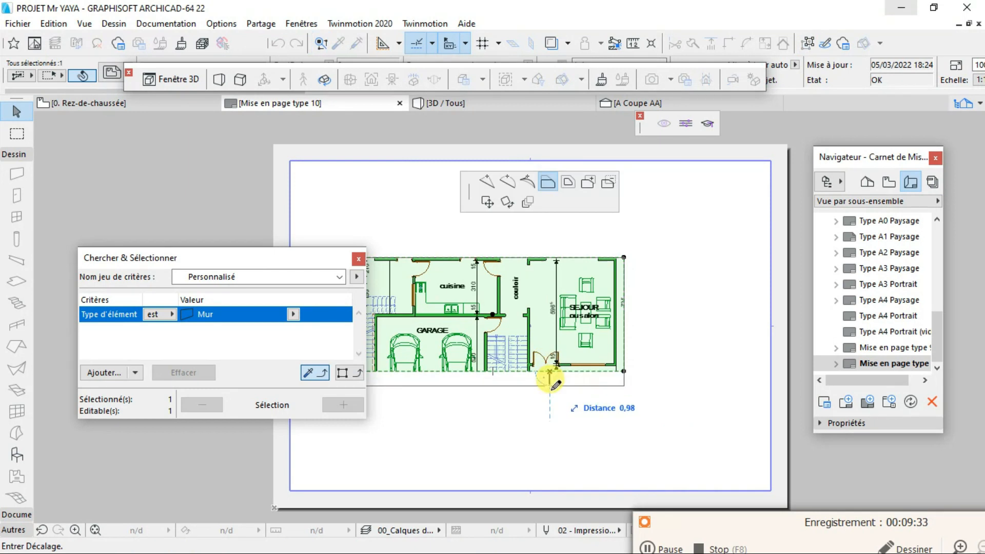
pyautogui.click(535, 472)
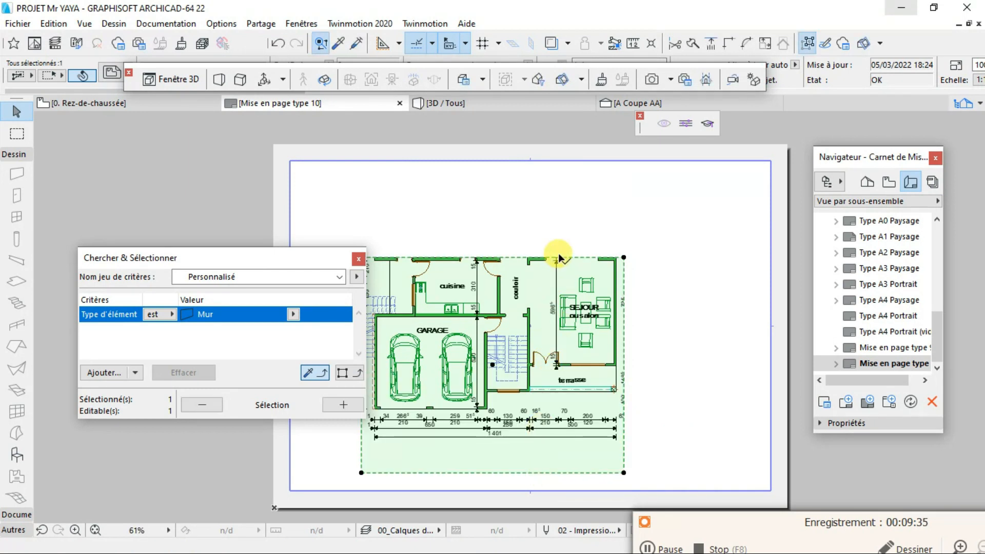
# - Extend the upper edge of the placed plan's frame upward to include the upper rooms and dimension lines
pyautogui.click(567, 258)
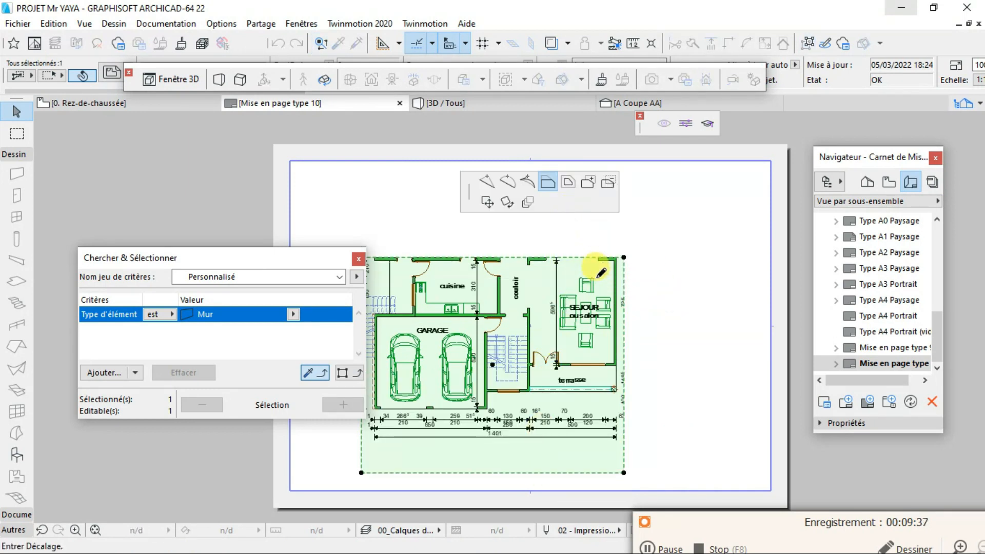
pyautogui.scroll(-3, 599, 272)
pyautogui.click(594, 221)
pyautogui.scroll(3, 587, 225)
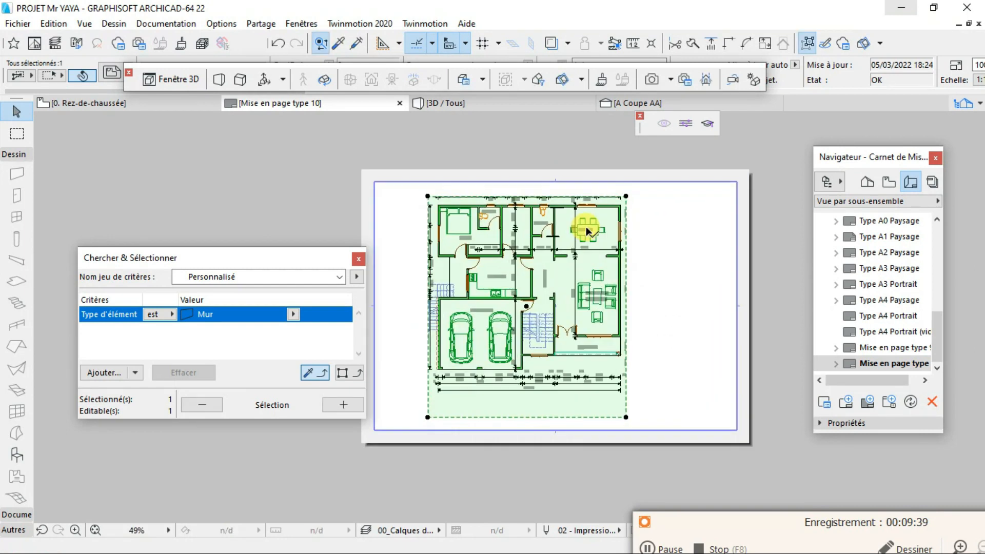
pyautogui.click(585, 188)
pyautogui.scroll(3, 584, 186)
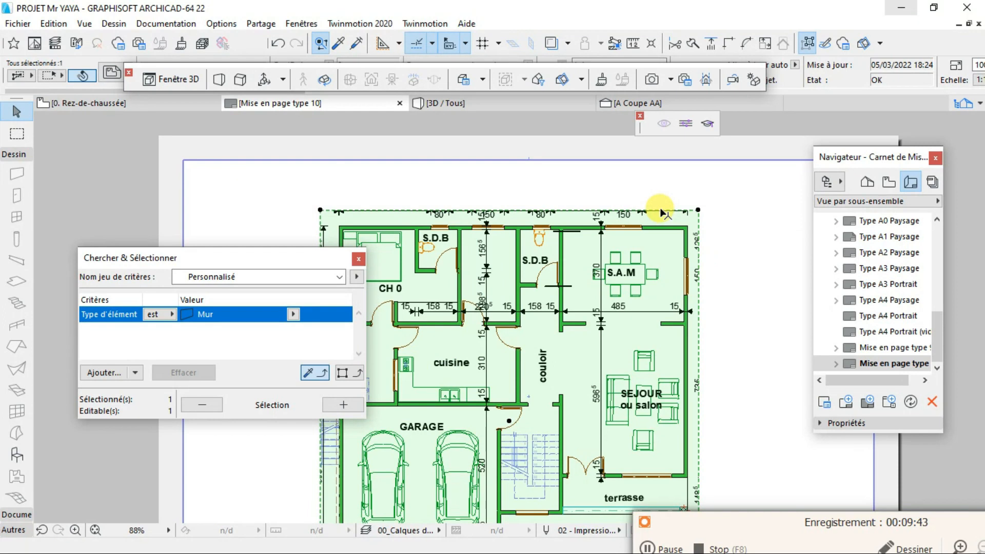
pyautogui.click(661, 210)
pyautogui.click(662, 192)
pyautogui.scroll(-3, 662, 194)
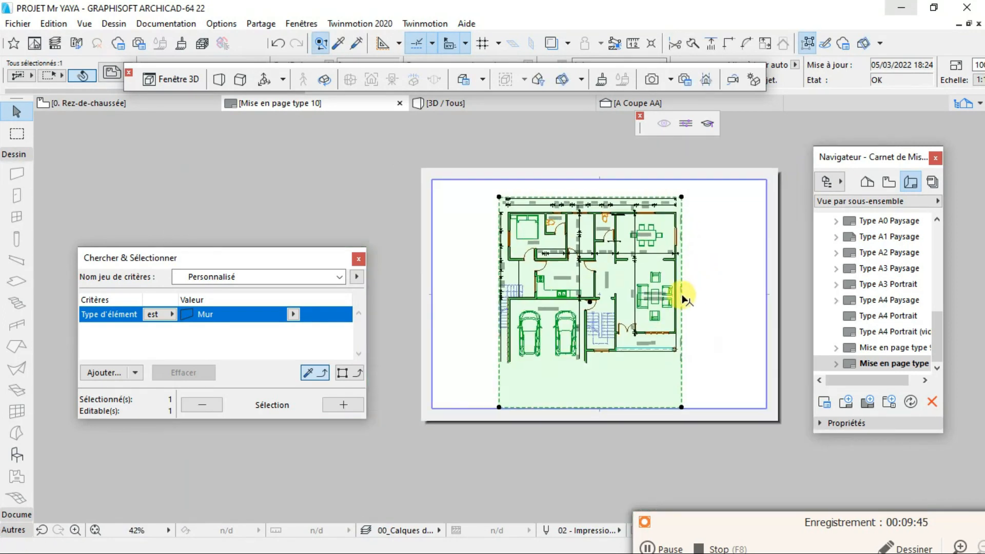
# - Move the placed plan slightly left on the sheet and extend its frame's left edge to include the outer dimension lines
pyautogui.click(500, 305)
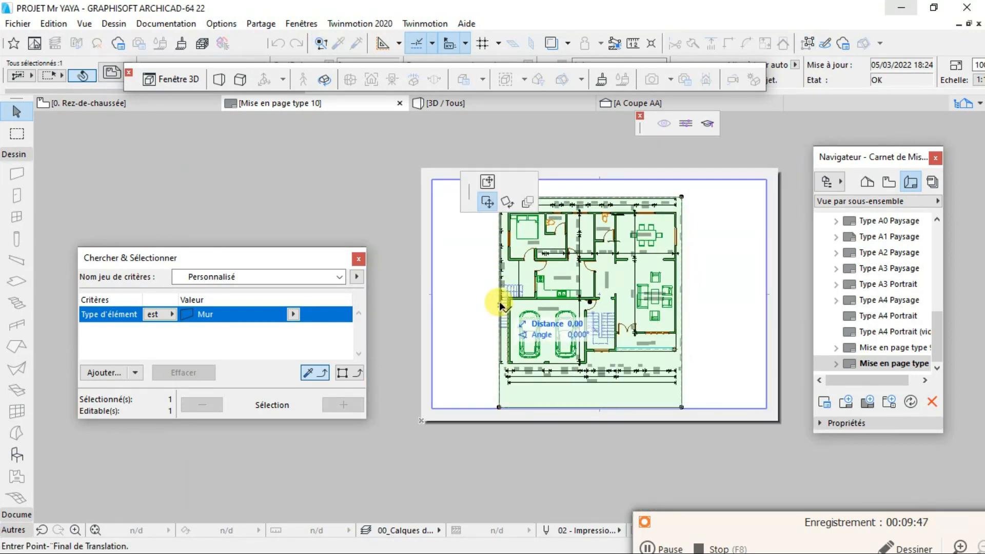
pyautogui.click(488, 319)
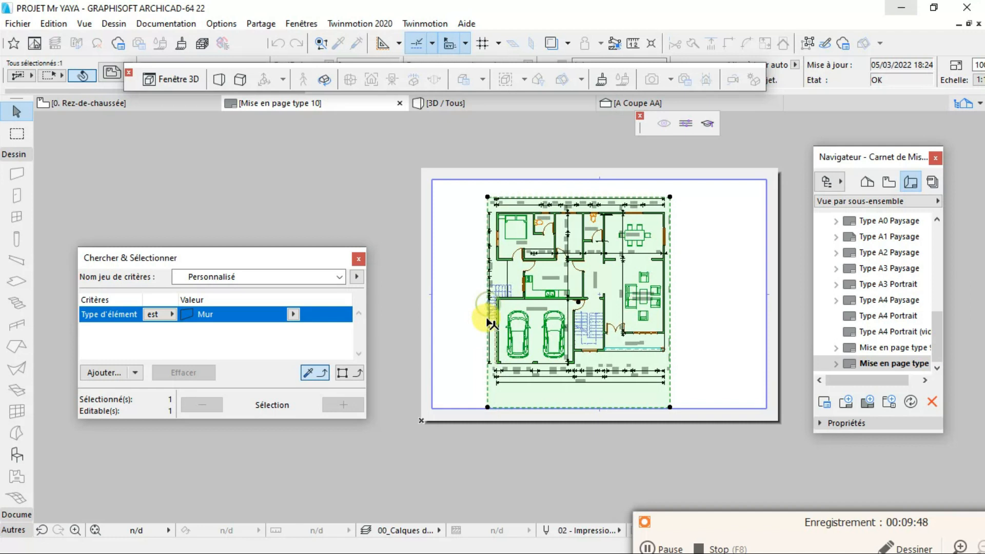
pyautogui.click(483, 388)
pyautogui.click(483, 385)
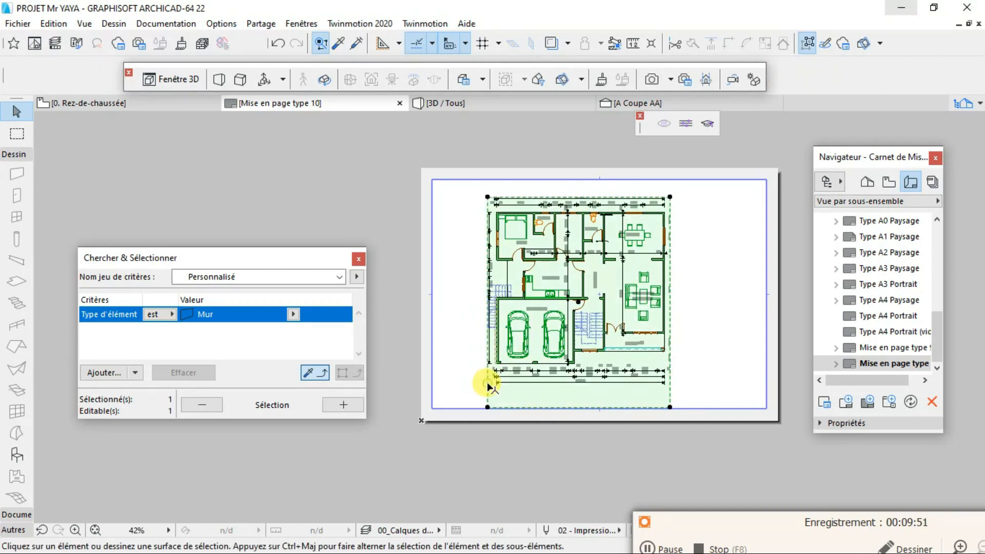
pyautogui.click(486, 382)
pyautogui.click(468, 384)
# - Inspect the wall outlines on the layout, then set the selected ground-floor walls' cut line pen to green pen 64 and apply it
pyautogui.scroll(4, 589, 260)
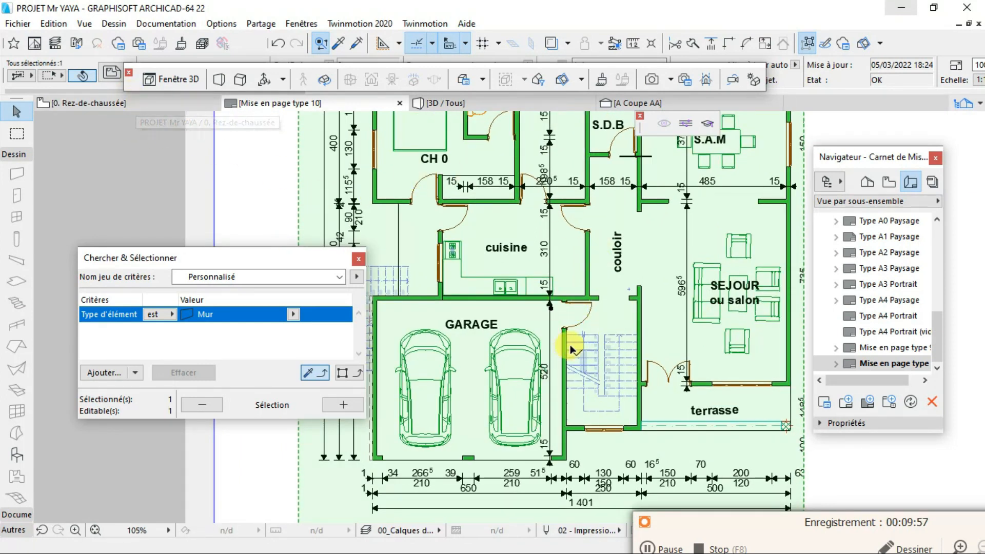
pyautogui.scroll(8, 595, 298)
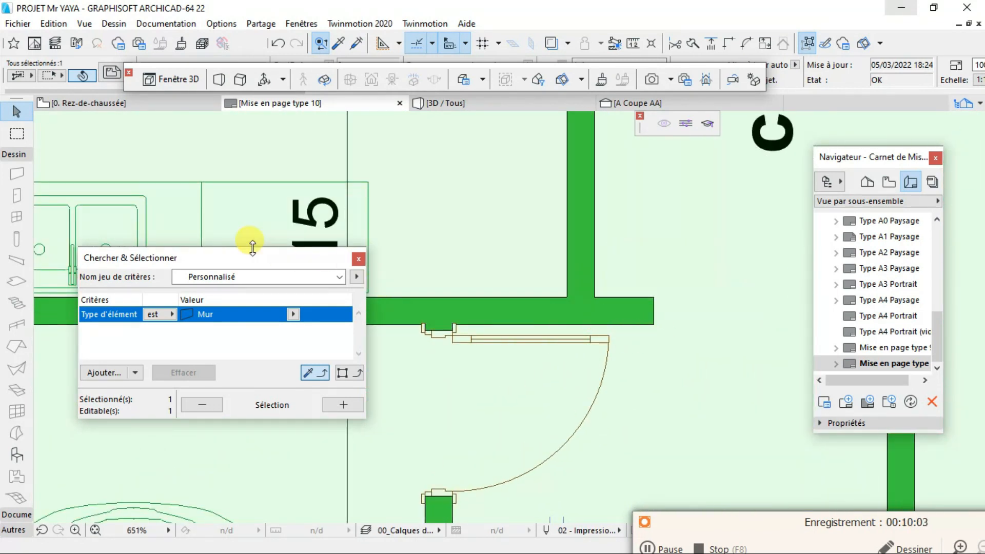
pyautogui.click(153, 103)
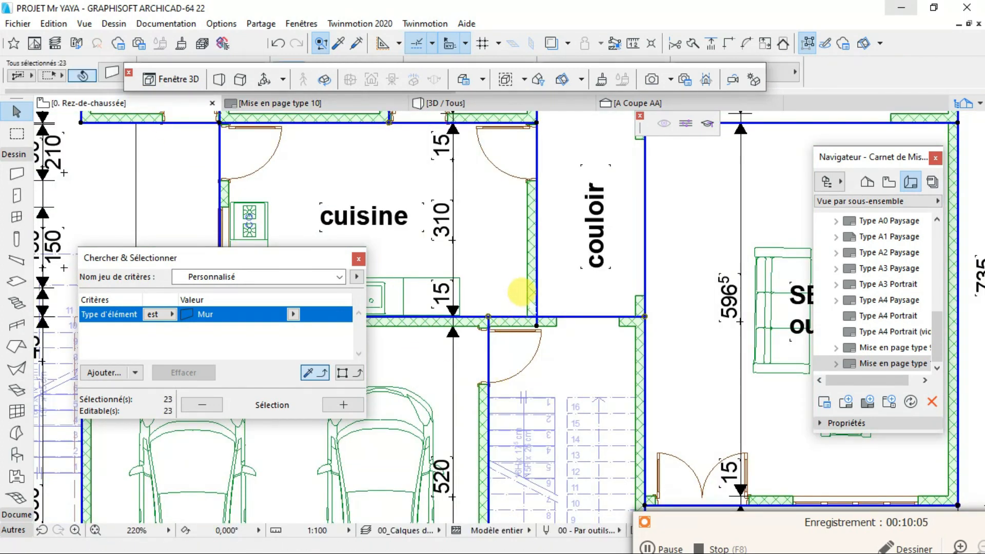
pyautogui.rightClick(532, 301)
pyautogui.click(571, 228)
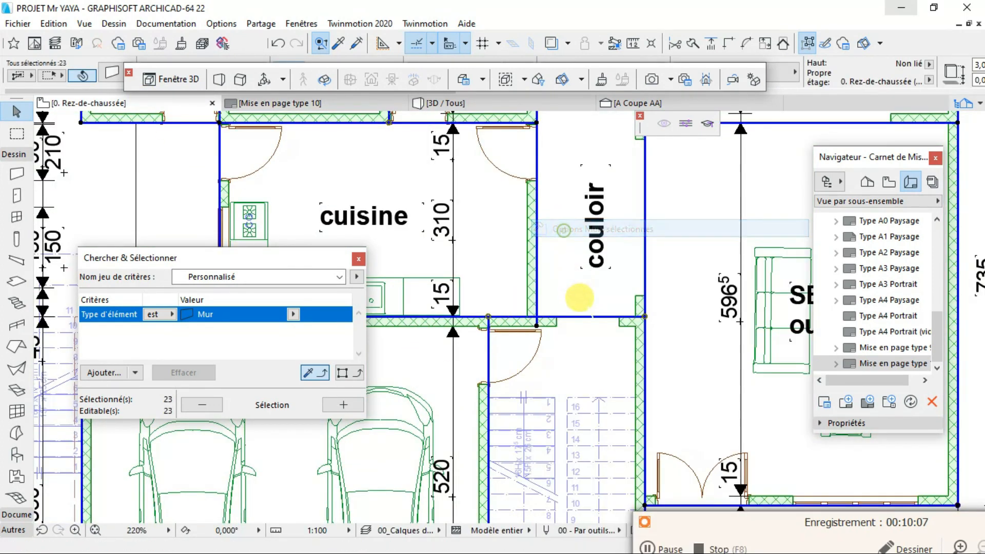
pyautogui.scroll(-1, 430, 405)
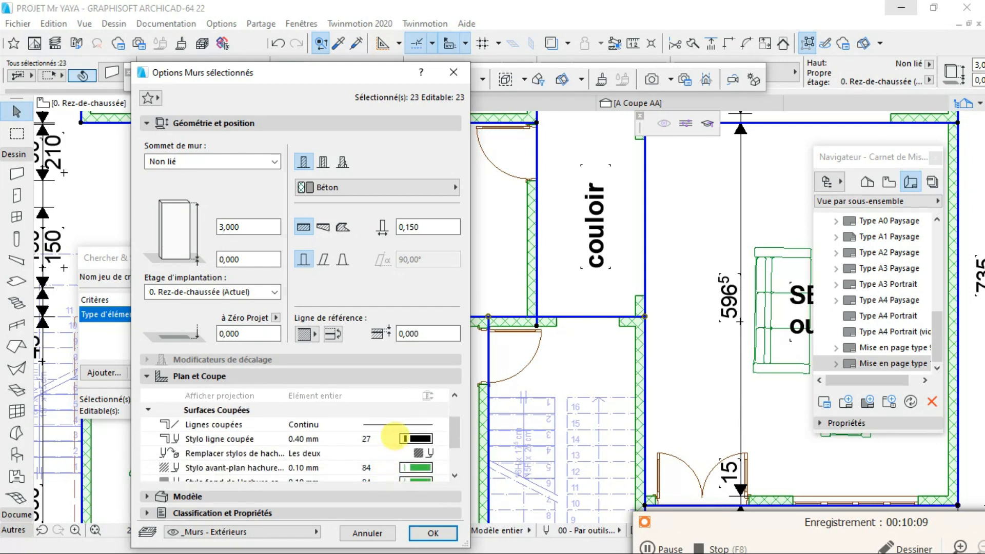
pyautogui.click(416, 430)
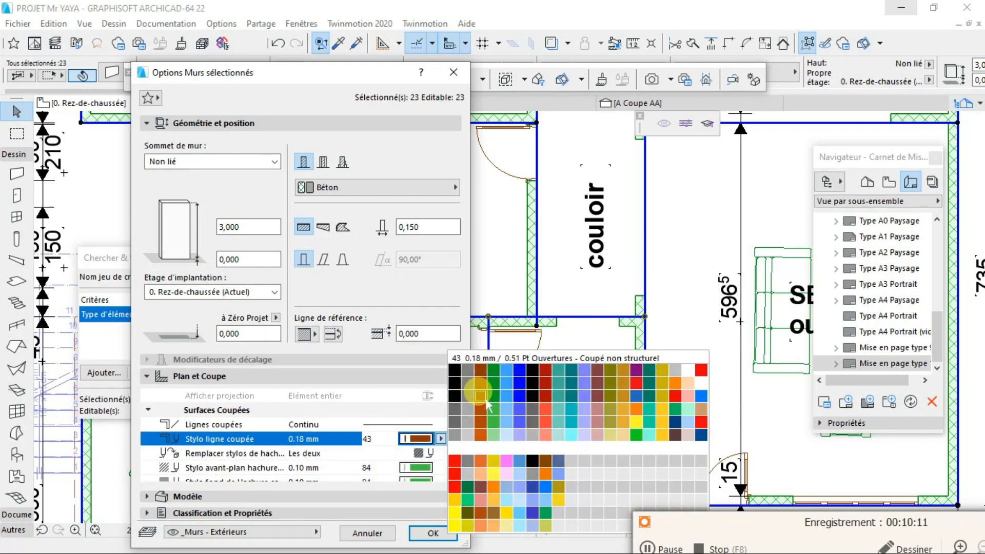
pyautogui.click(455, 474)
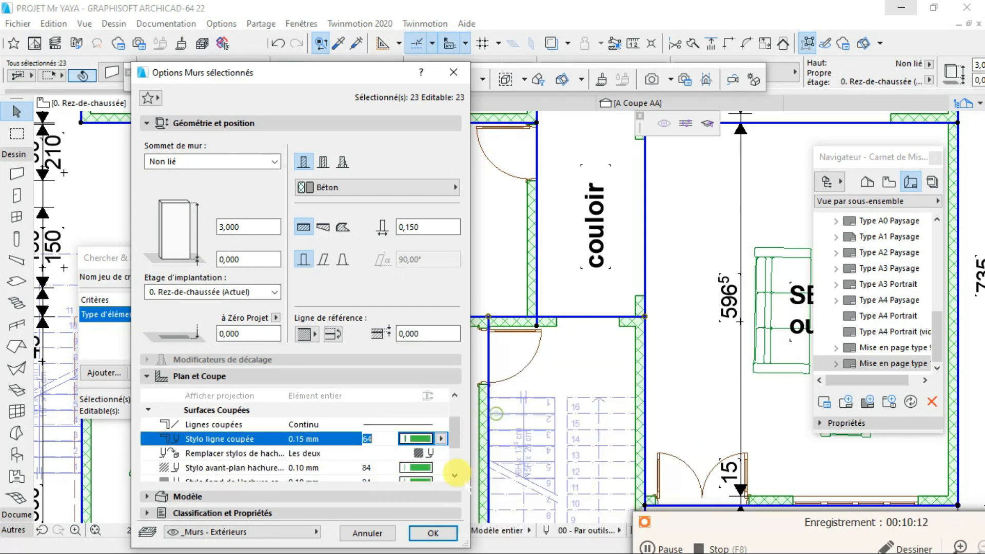
pyautogui.click(434, 534)
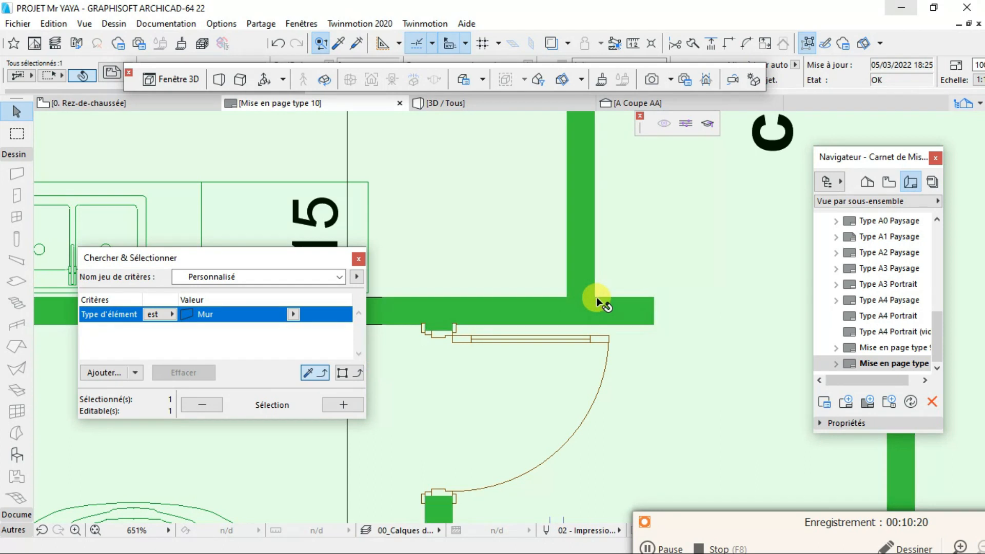
# - Examine the green walls on the layout up close and compare them with their appearance in the ground-floor plan
pyautogui.scroll(5, 596, 299)
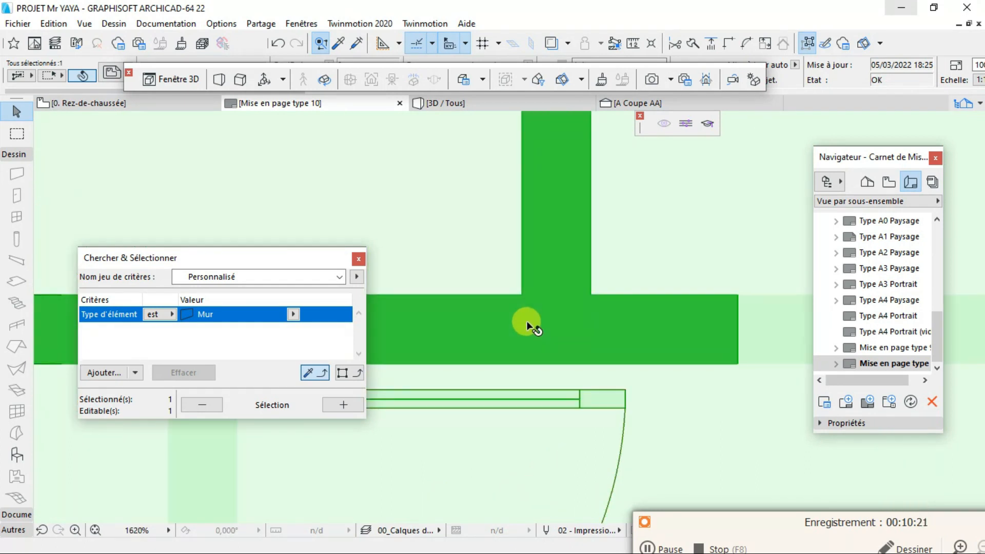
pyautogui.scroll(-15, 526, 321)
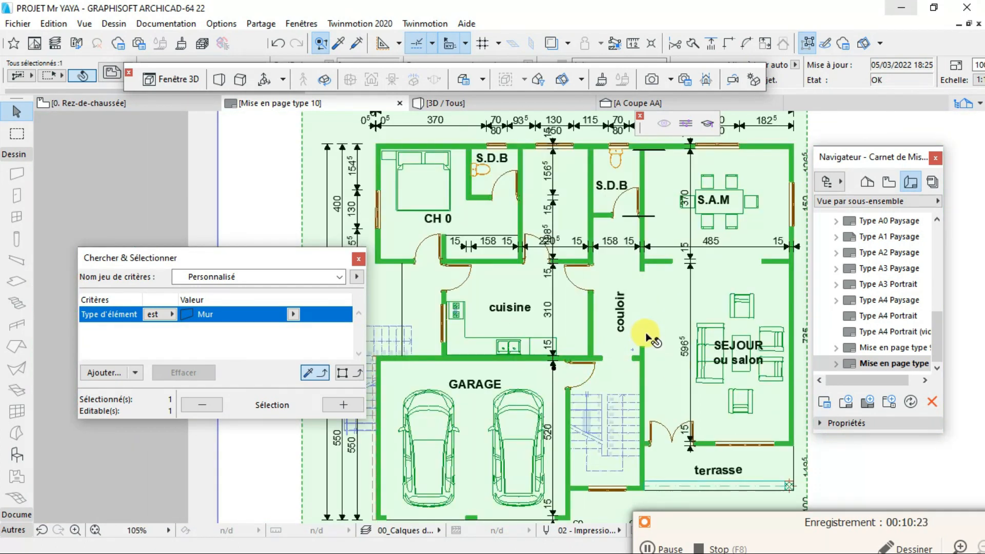
pyautogui.scroll(-2, 648, 337)
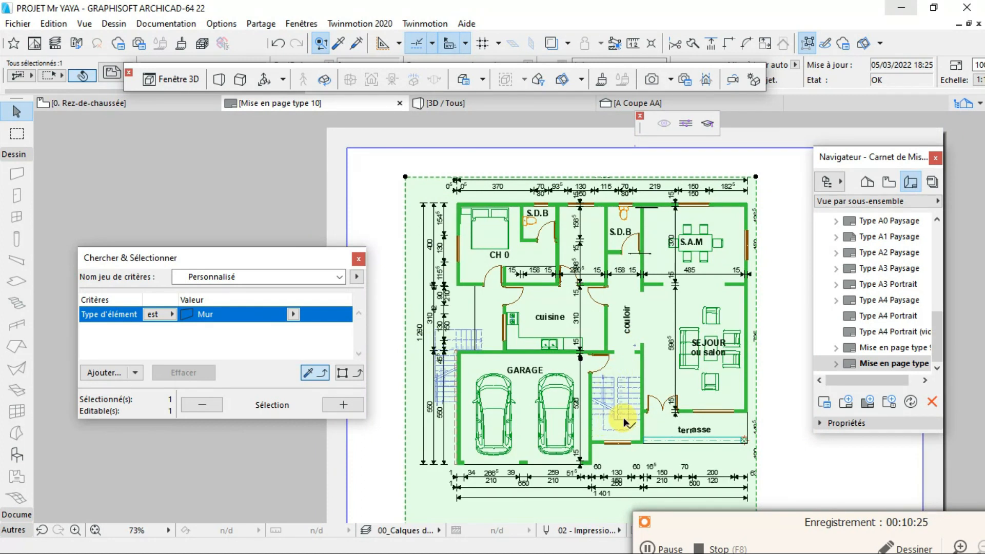
pyautogui.click(156, 105)
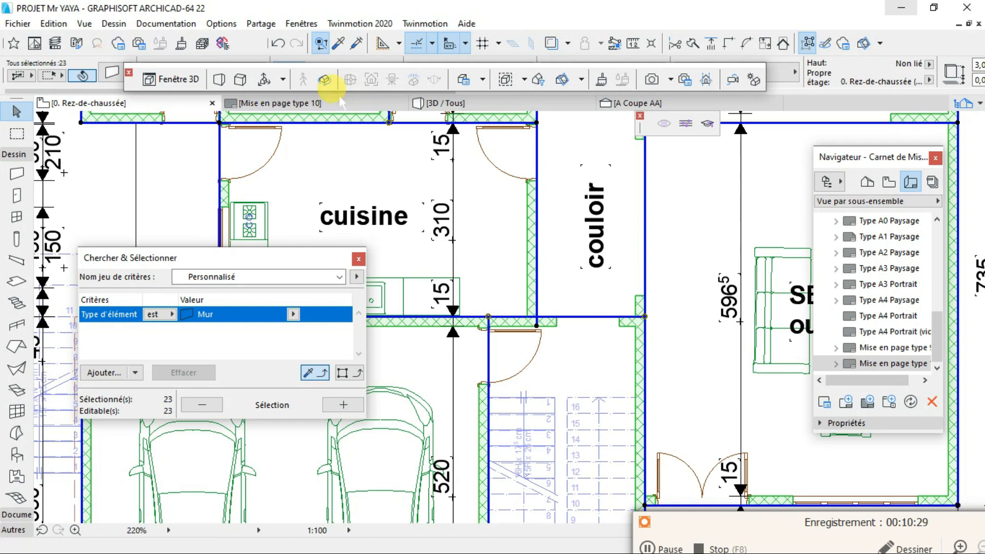
pyautogui.click(334, 100)
pyautogui.click(632, 276)
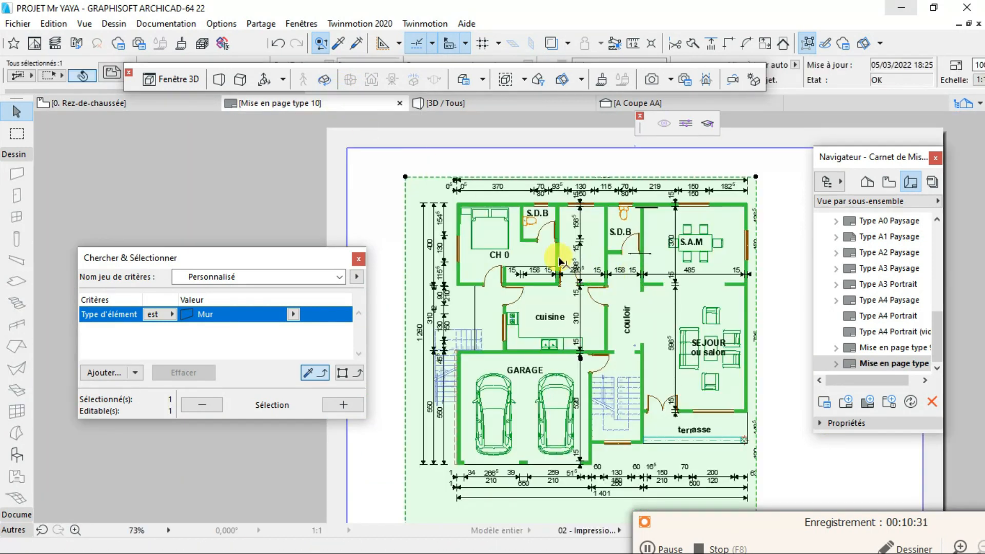
pyautogui.scroll(6, 569, 259)
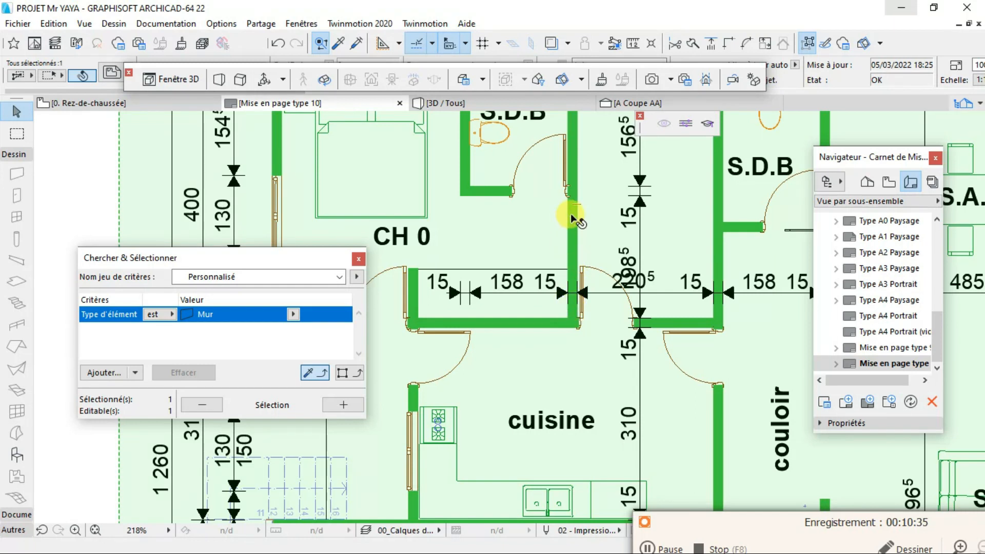
# - Reopen the selected ground-floor walls' settings and set their cut line pen to black pen 1
pyautogui.click(131, 104)
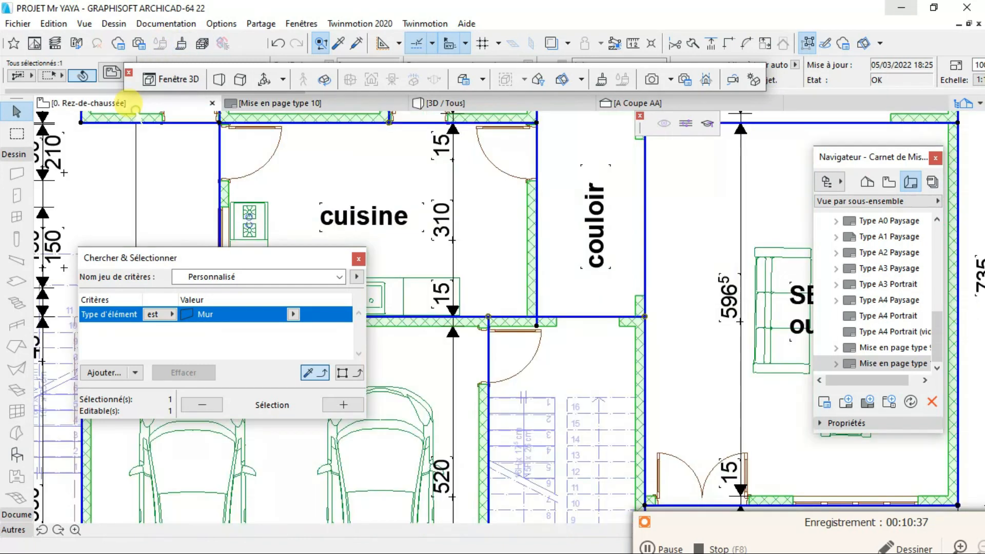
pyautogui.rightClick(526, 267)
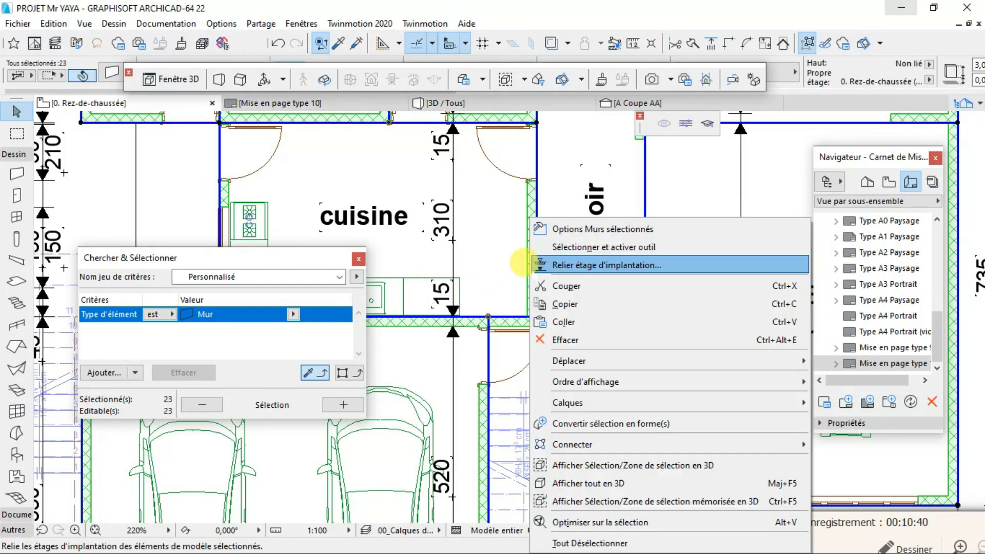
pyautogui.click(573, 227)
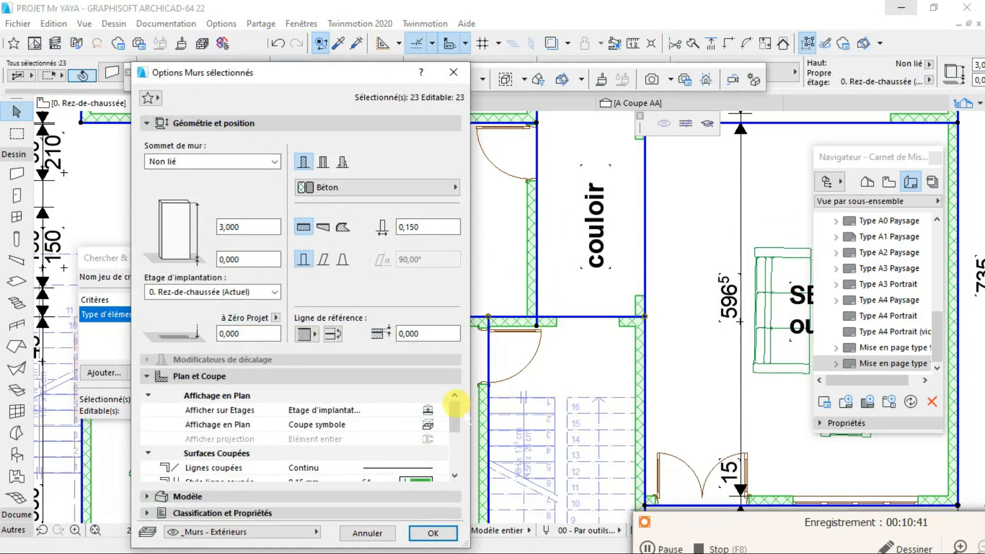
pyautogui.click(416, 480)
pyautogui.click(417, 468)
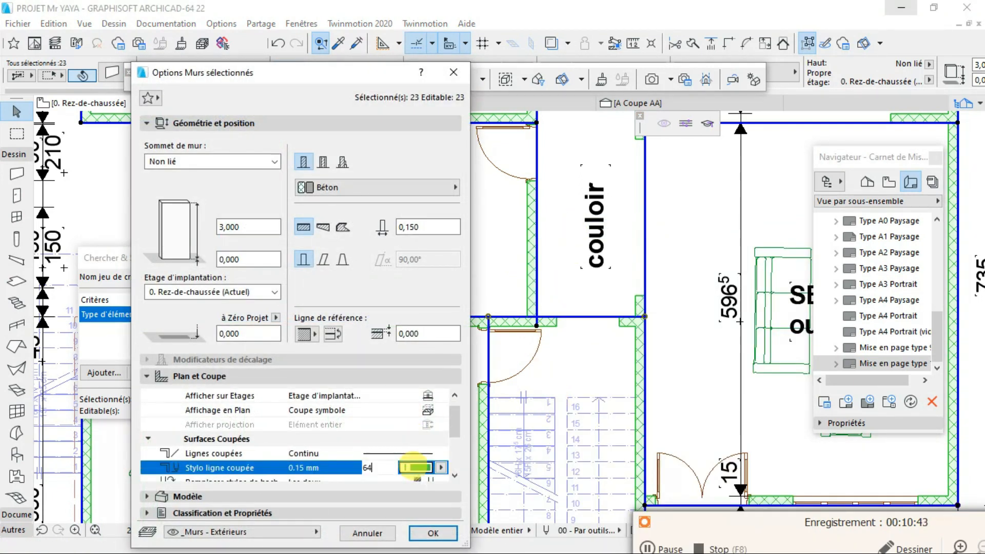
pyautogui.click(416, 467)
pyautogui.click(458, 371)
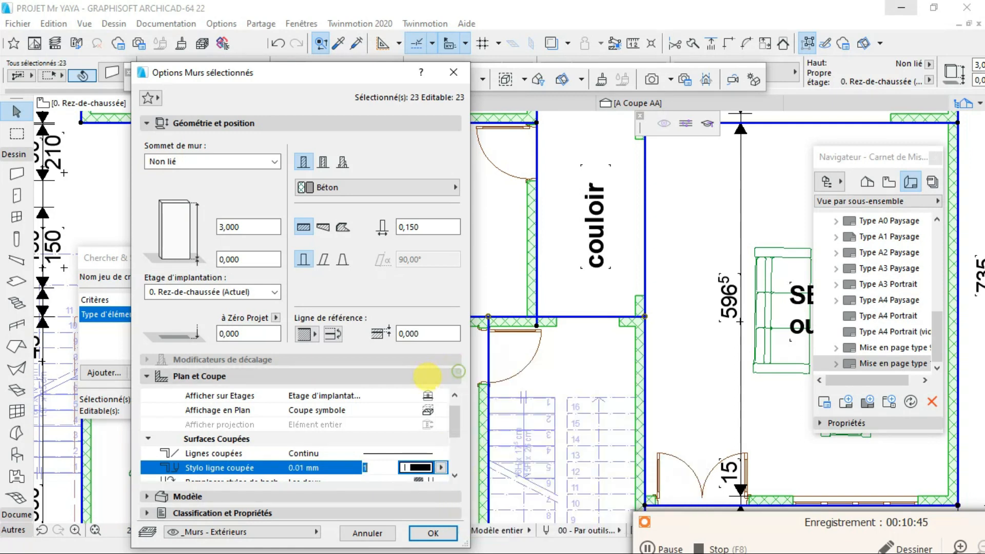
# - Set the selected ground-floor walls' cut fill foreground and background pens to white pen 121, apply the settings and deselect the walls
pyautogui.scroll(-1, 369, 400)
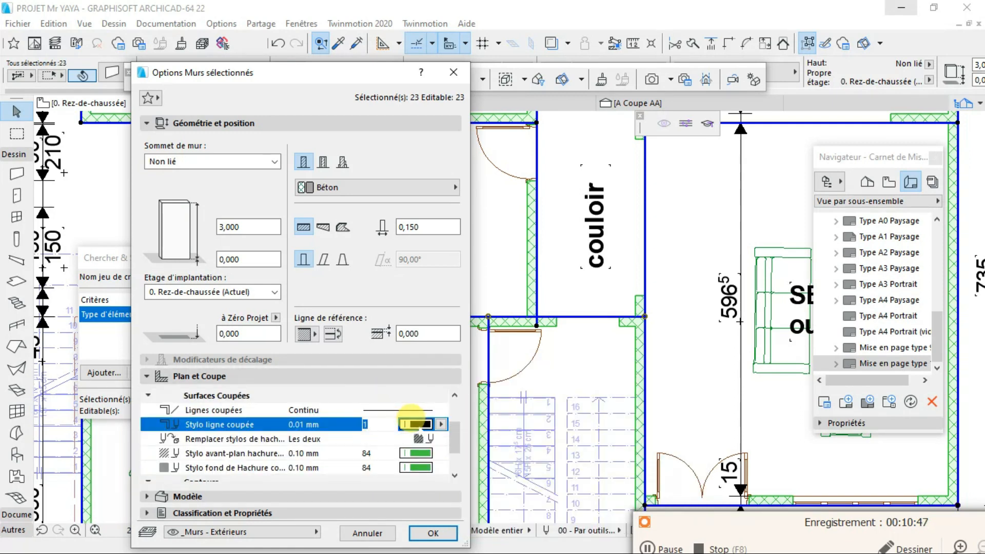
pyautogui.click(416, 454)
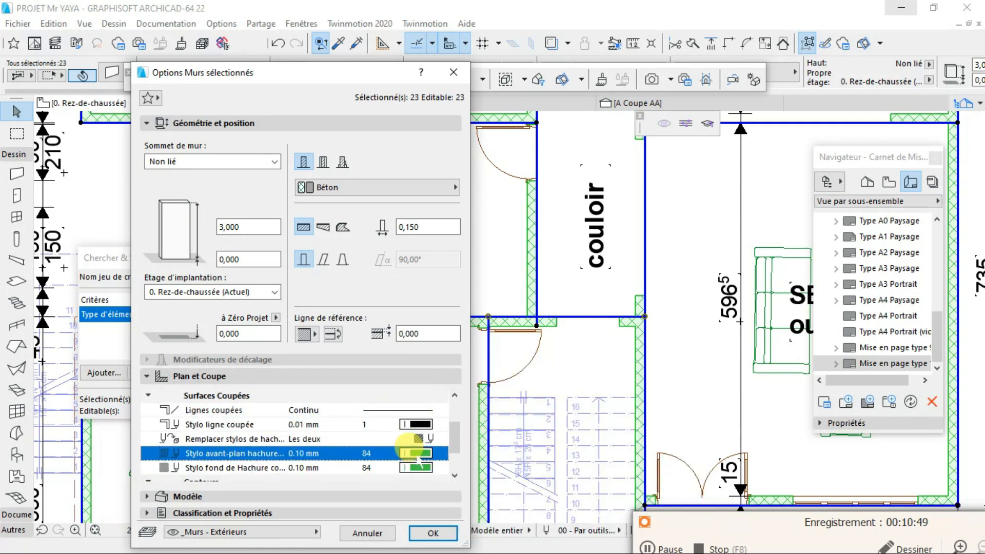
pyautogui.click(417, 454)
pyautogui.click(454, 460)
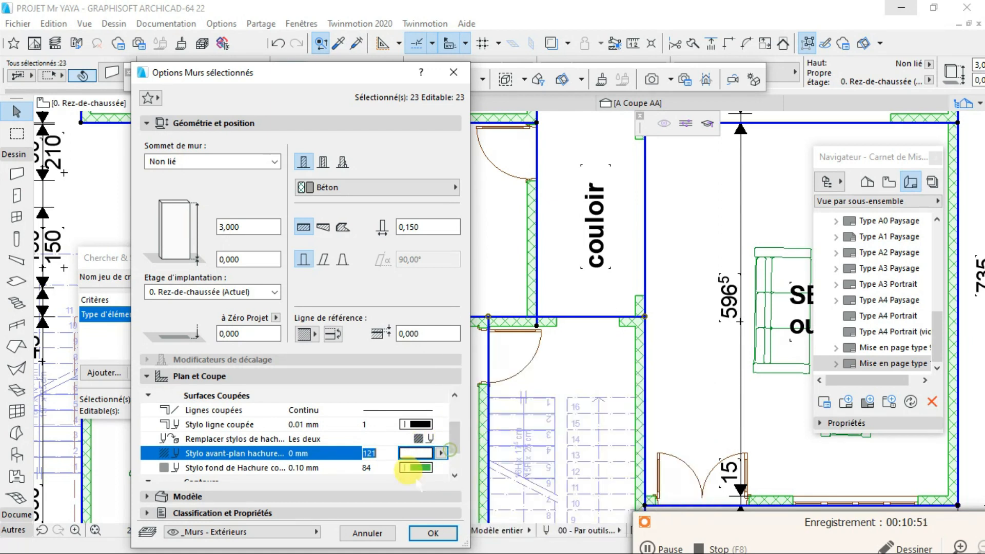
pyautogui.click(417, 467)
pyautogui.click(417, 467)
pyautogui.click(455, 434)
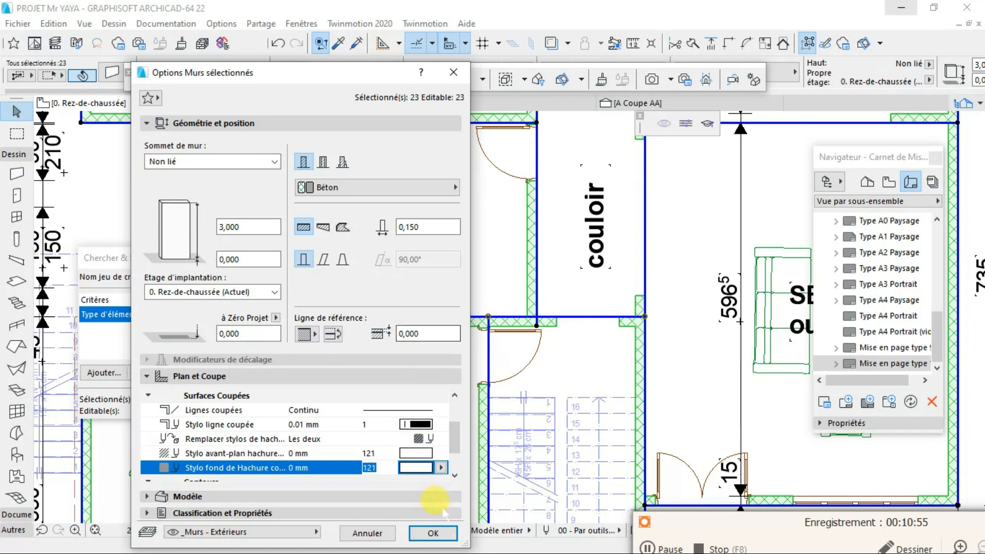
pyautogui.click(433, 533)
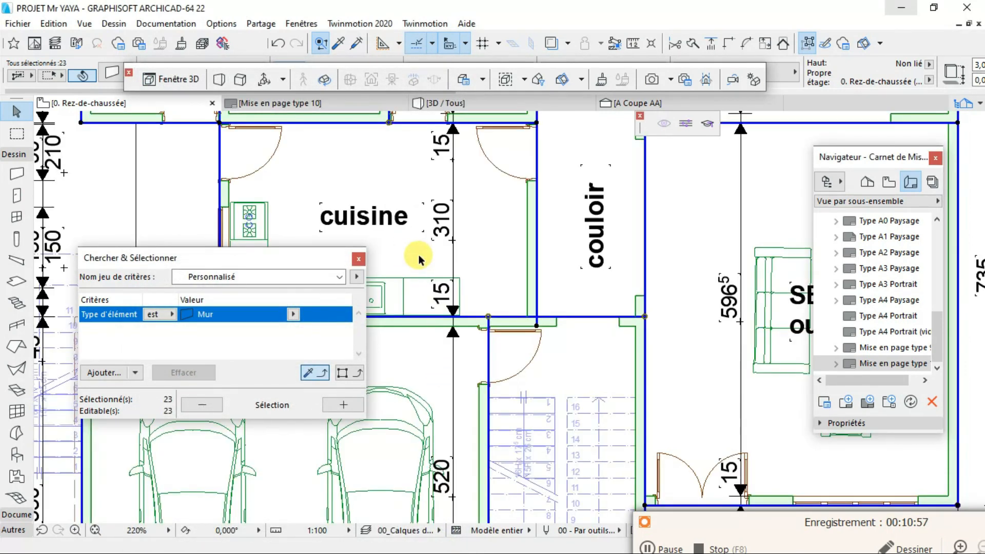
pyautogui.click(570, 284)
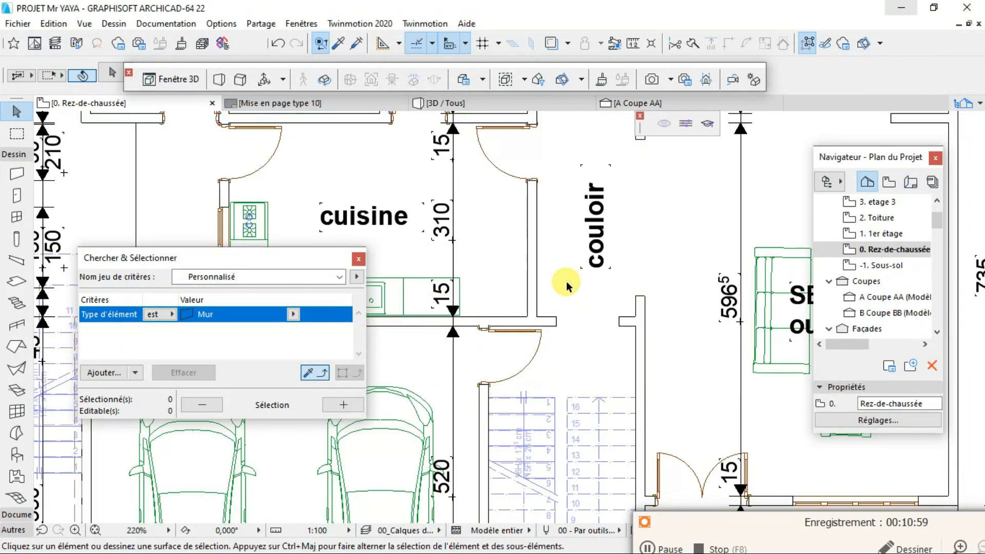
# - Examine the walls around the corridor and kitchen in the ground-floor plan and compare them with the placed plan on the layout
pyautogui.scroll(2, 559, 332)
pyautogui.scroll(-1, 560, 333)
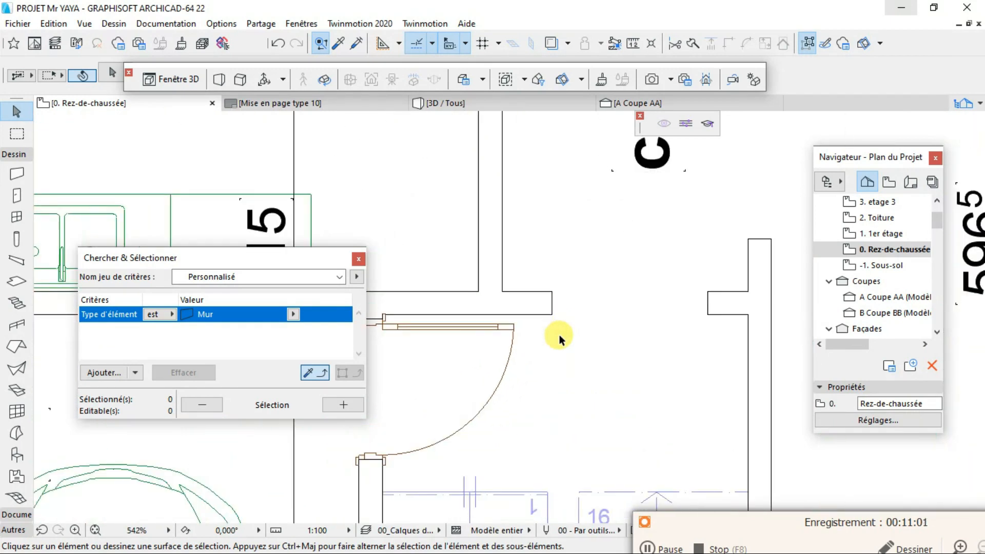
pyautogui.scroll(-1, 559, 333)
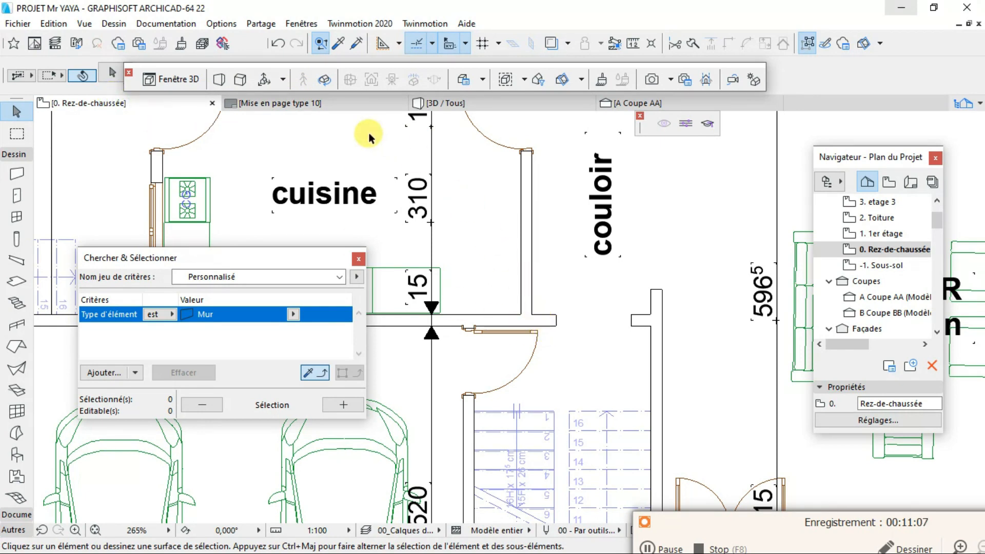
pyautogui.click(308, 102)
pyautogui.click(564, 336)
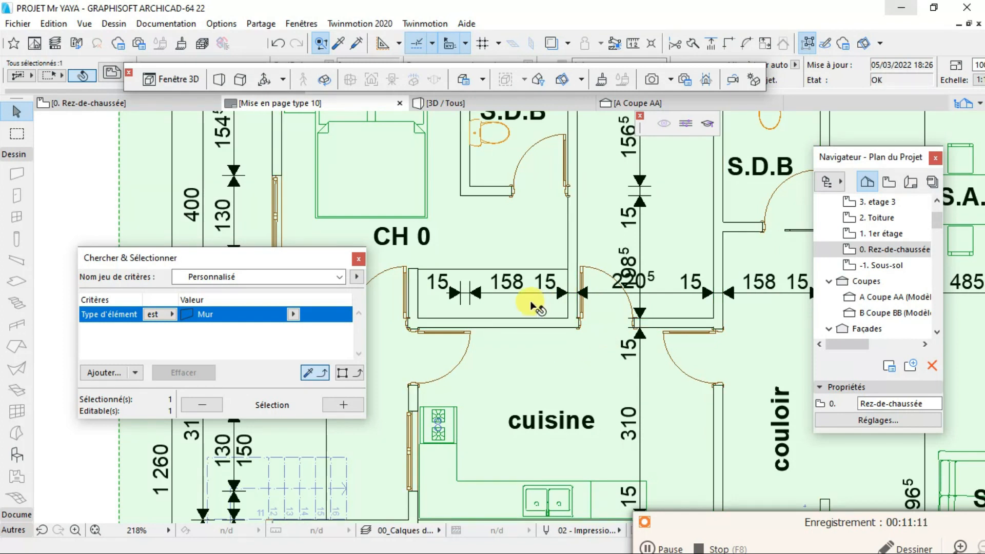
pyautogui.scroll(-5, 547, 349)
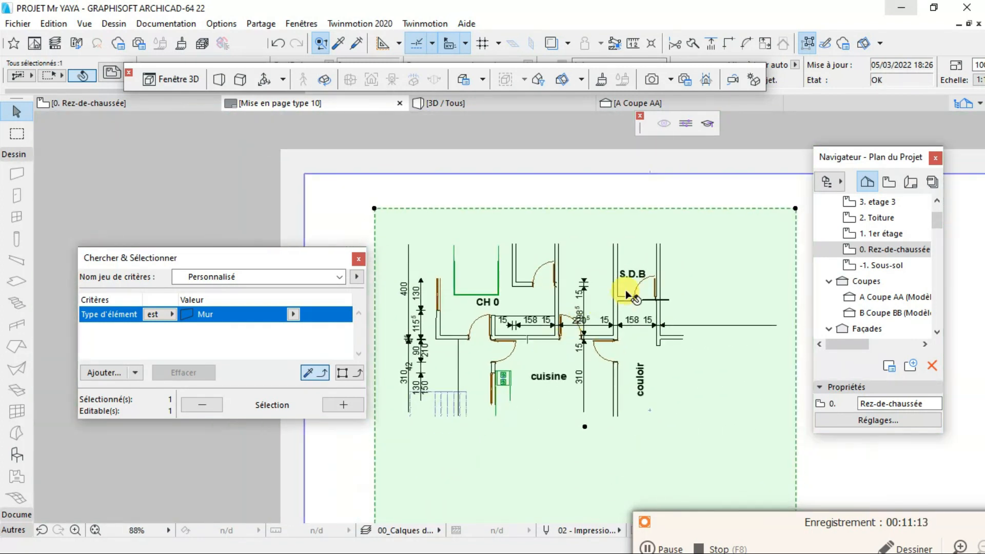
pyautogui.click(153, 104)
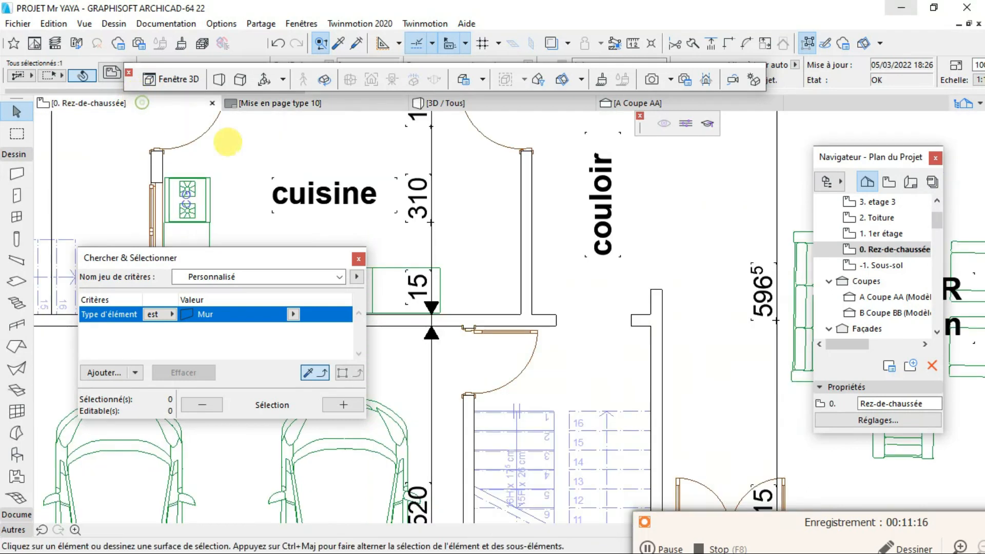
pyautogui.click(343, 404)
pyautogui.rightClick(529, 317)
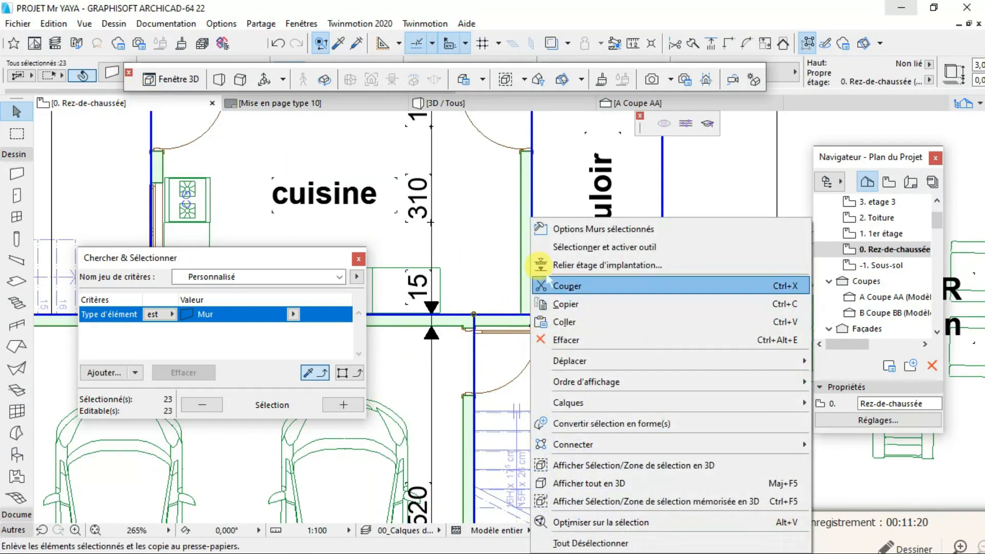
pyautogui.click(575, 229)
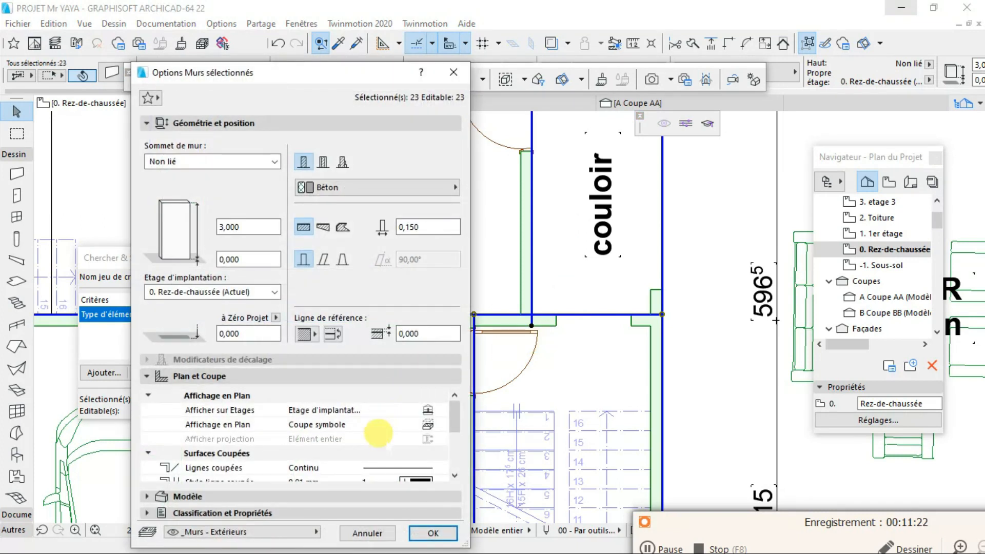
pyautogui.scroll(-3, 378, 433)
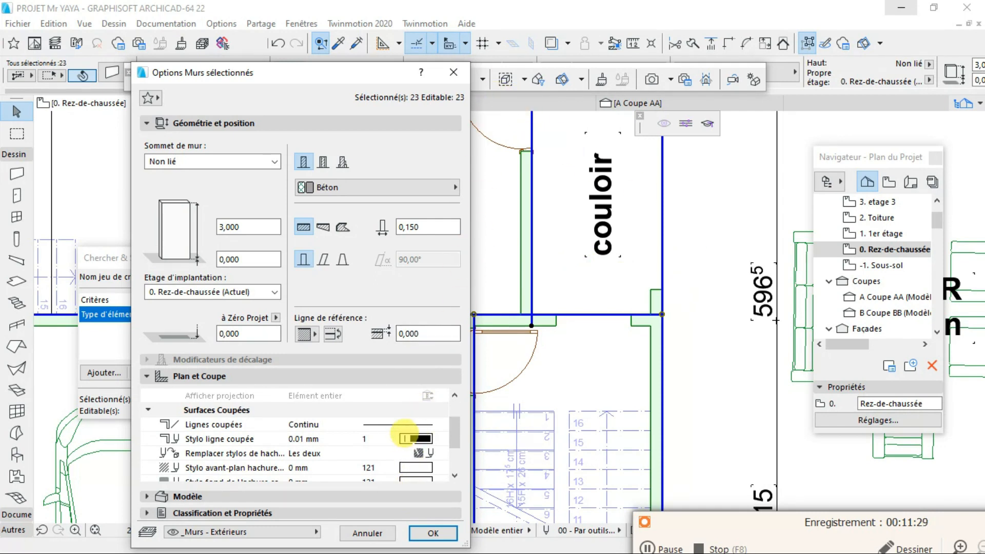
pyautogui.click(417, 439)
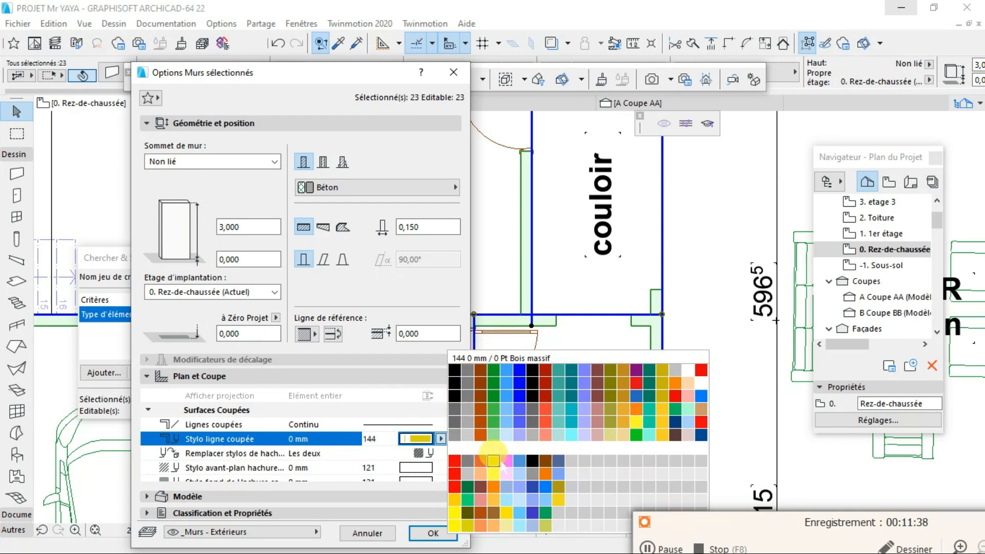
pyautogui.click(497, 102)
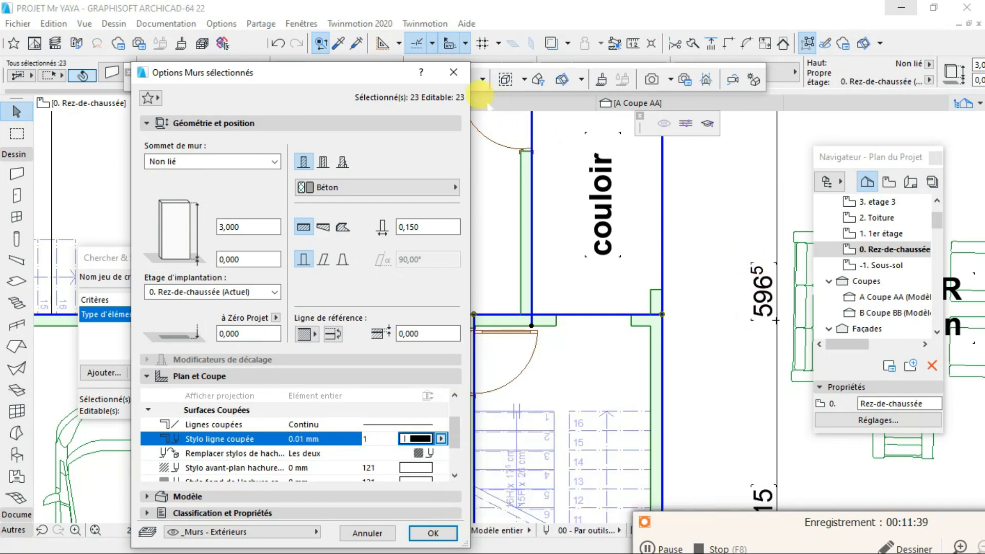
pyautogui.click(448, 76)
# - Examine the wall outlines between bedroom CH 0 and the kitchen up close on the Mise en page type 10 layout
pyautogui.click(316, 102)
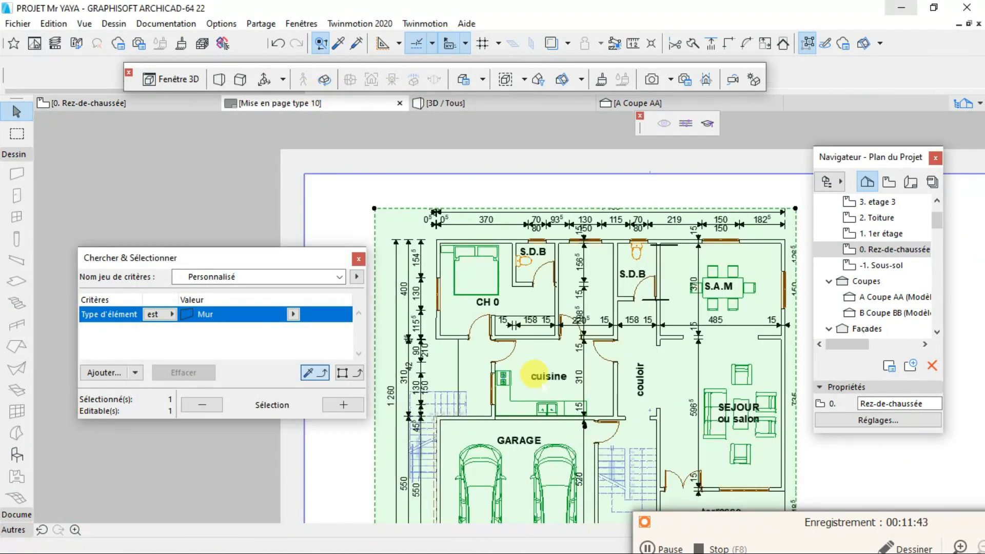
pyautogui.scroll(5, 539, 369)
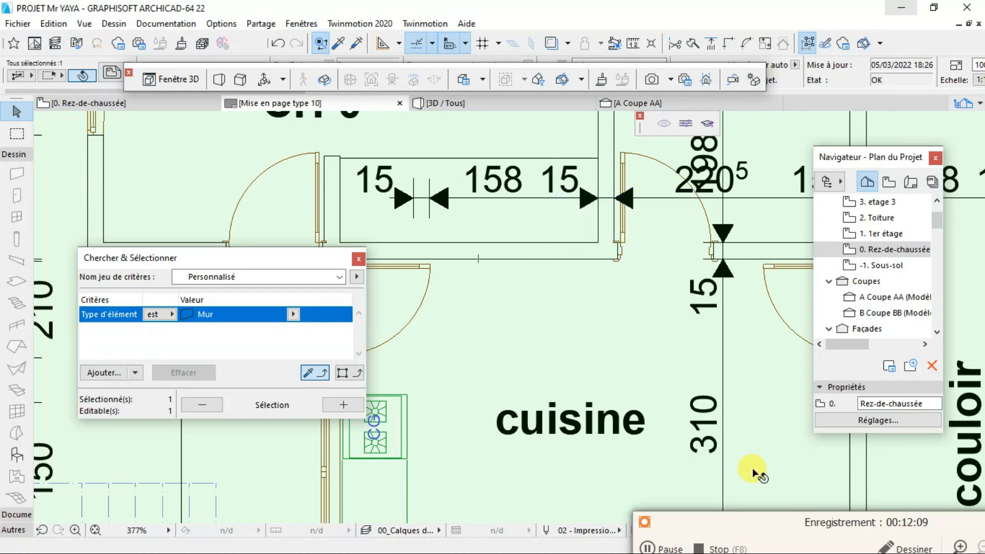
pyautogui.scroll(-2, 593, 296)
pyautogui.scroll(-3, 566, 280)
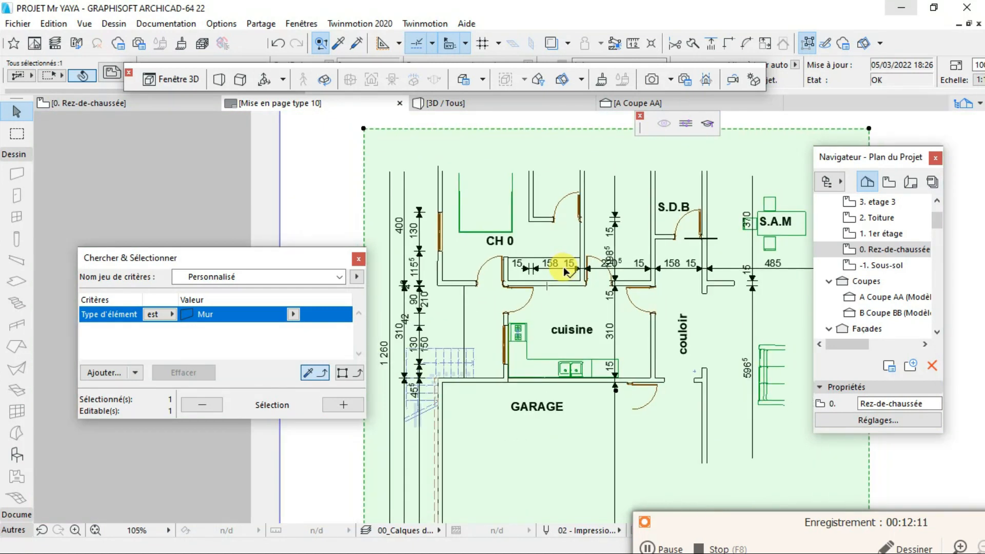
pyautogui.scroll(3, 565, 267)
pyautogui.scroll(2, 597, 291)
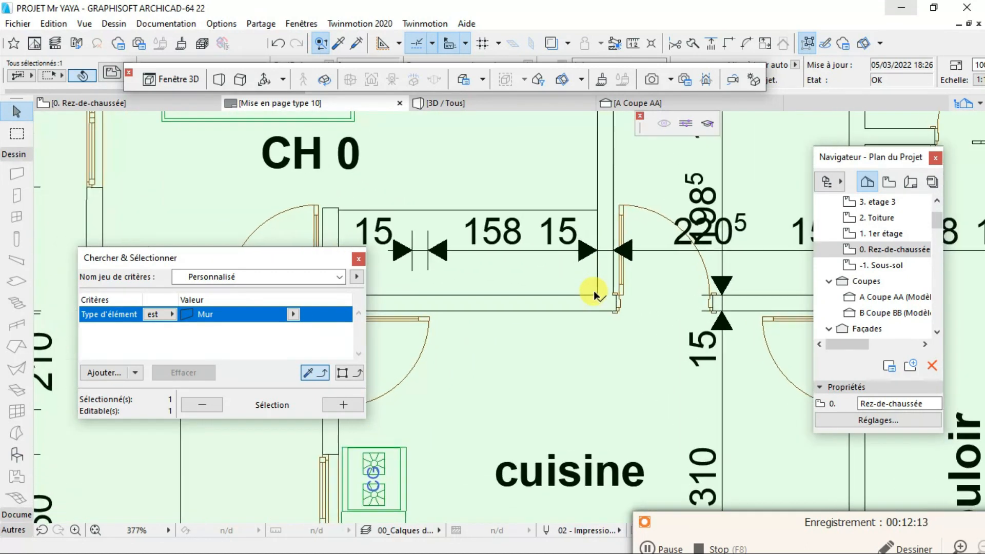
pyautogui.scroll(-2, 593, 290)
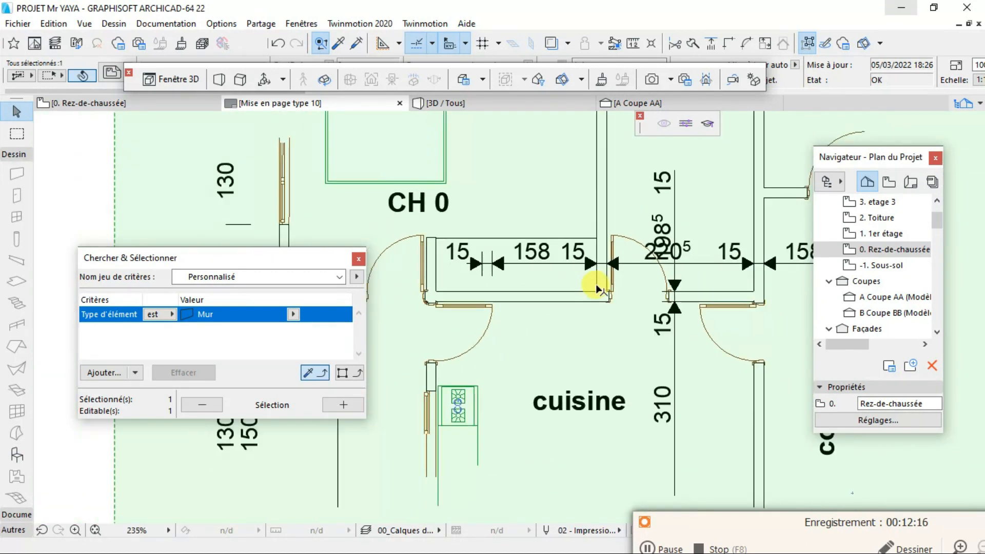
pyautogui.scroll(2, 554, 308)
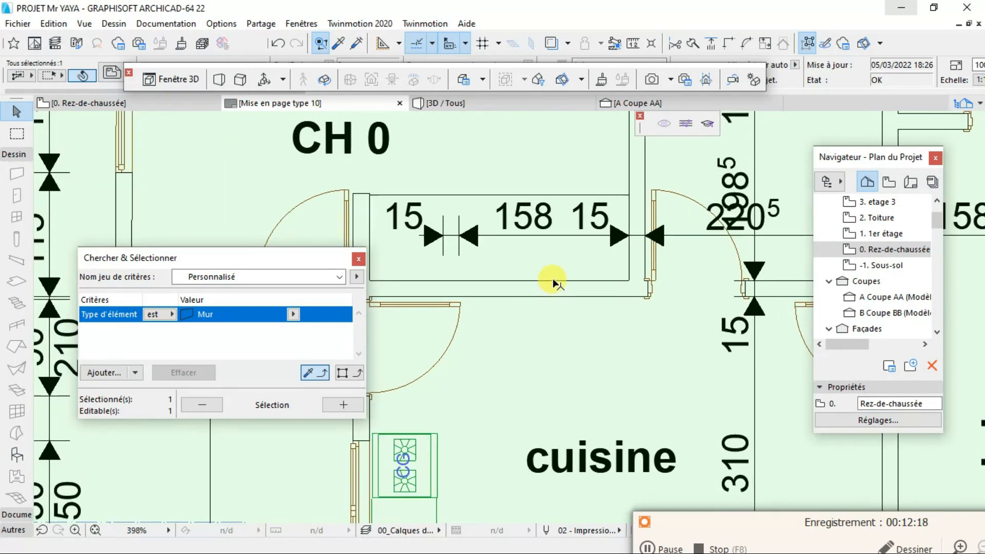
pyautogui.scroll(3, 552, 278)
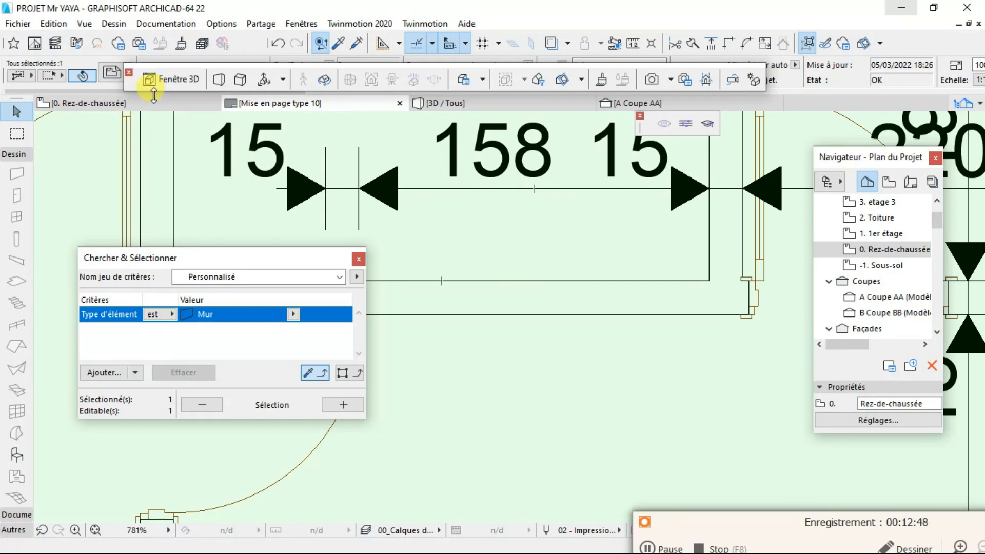
# - Clear the wall selection in the ground-floor plan and view the house's garage corner in 3D
pyautogui.click(108, 101)
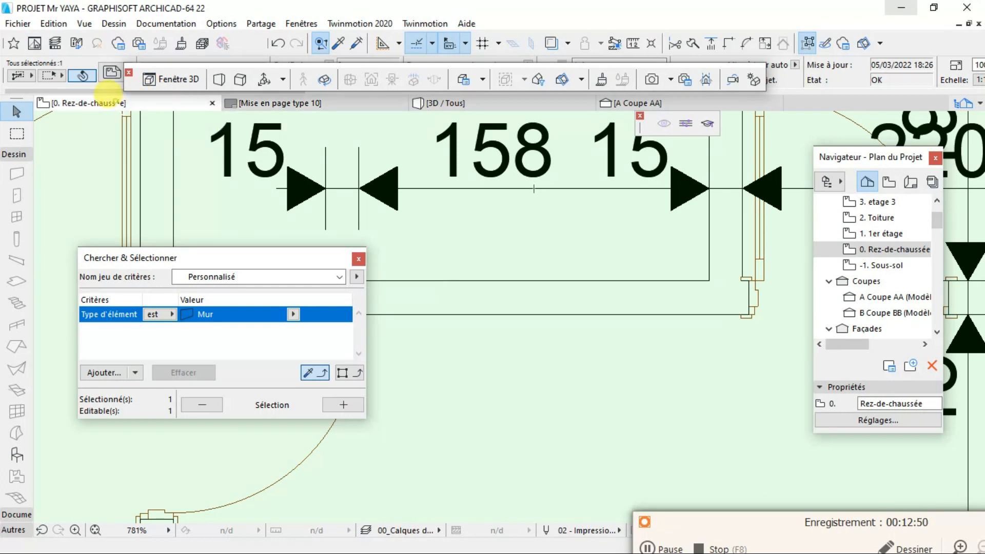
pyautogui.scroll(-4, 508, 264)
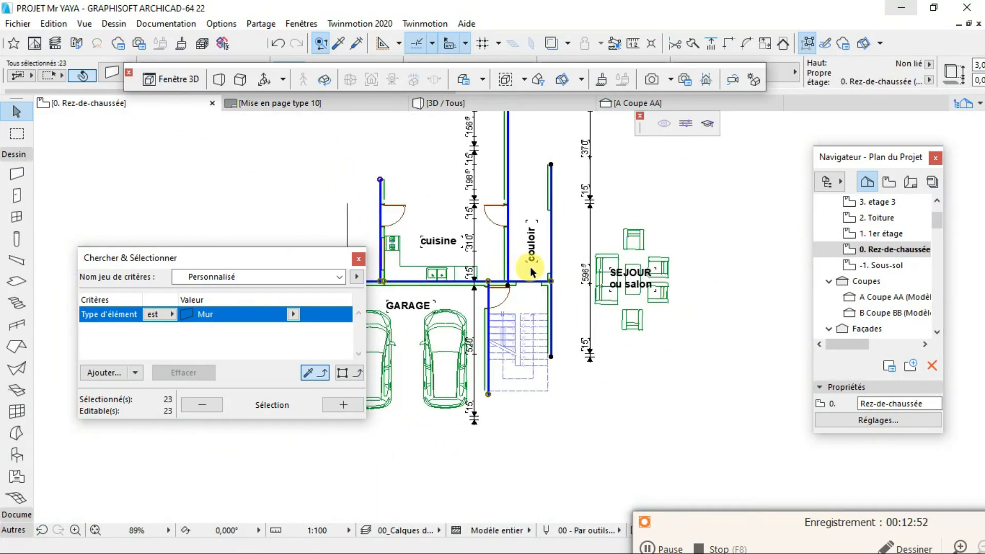
pyautogui.scroll(2, 713, 269)
pyautogui.scroll(1, 713, 269)
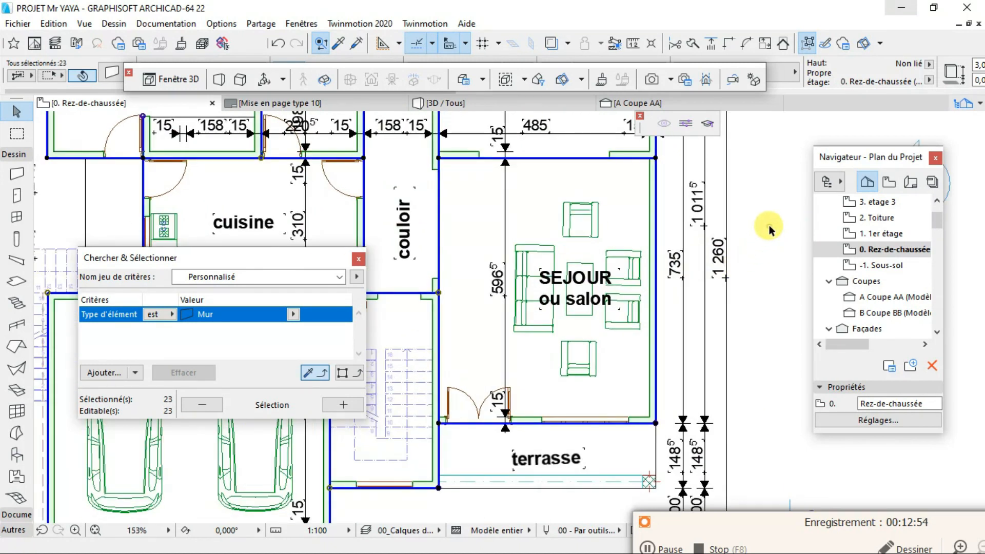
pyautogui.click(762, 228)
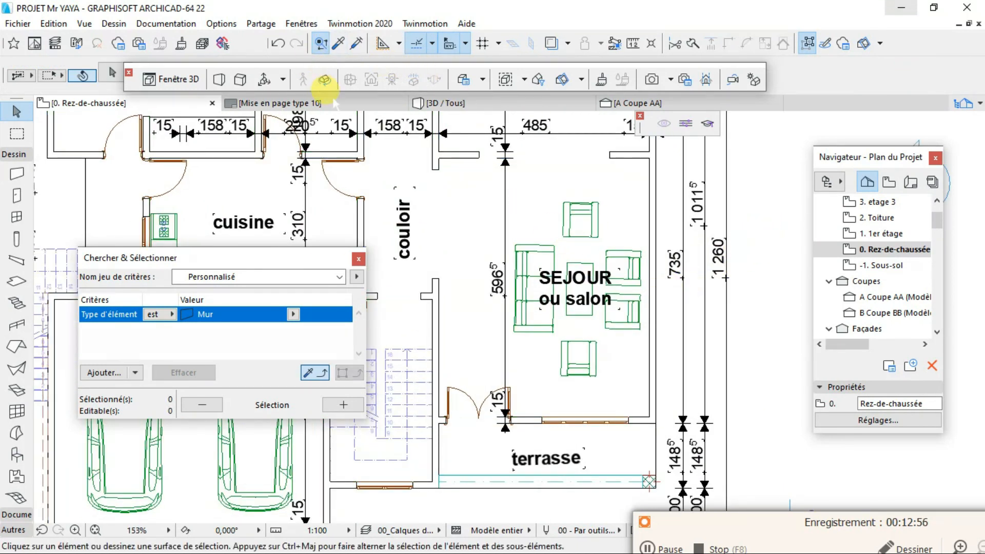
pyautogui.click(441, 102)
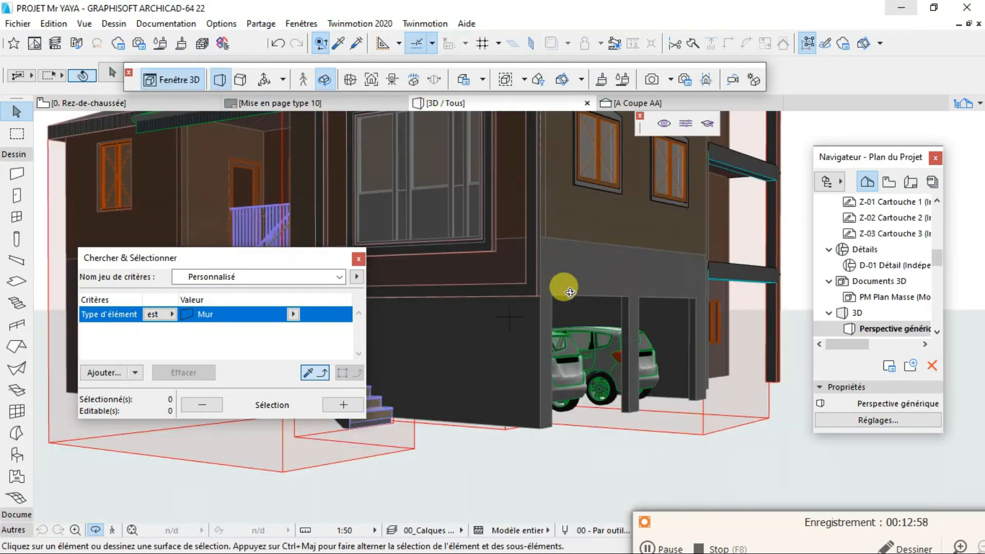
pyautogui.moveTo(654, 306); pyautogui.dragTo(485, 341)
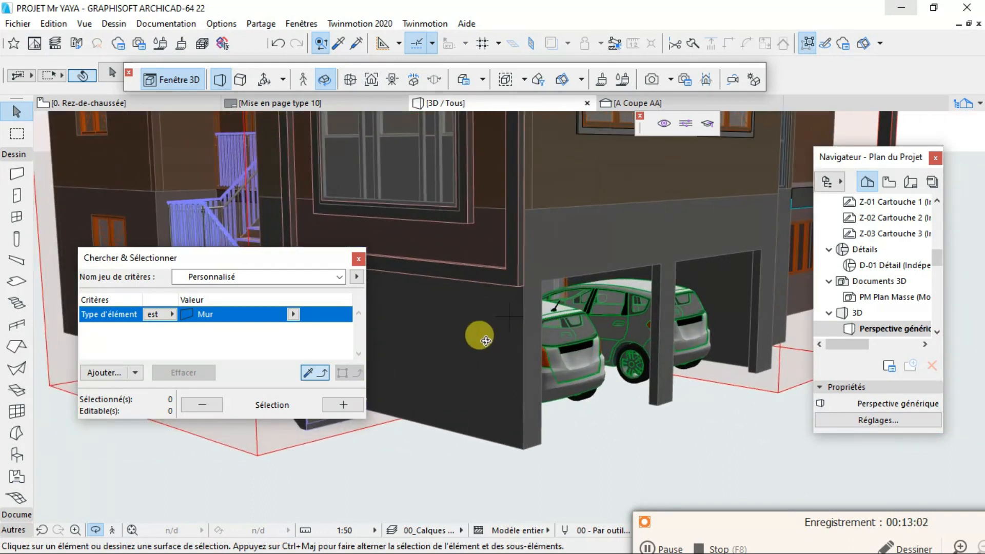
# - Review the placed ground-floor plan across the whole layout sheet and return to the 3D view
pyautogui.click(308, 104)
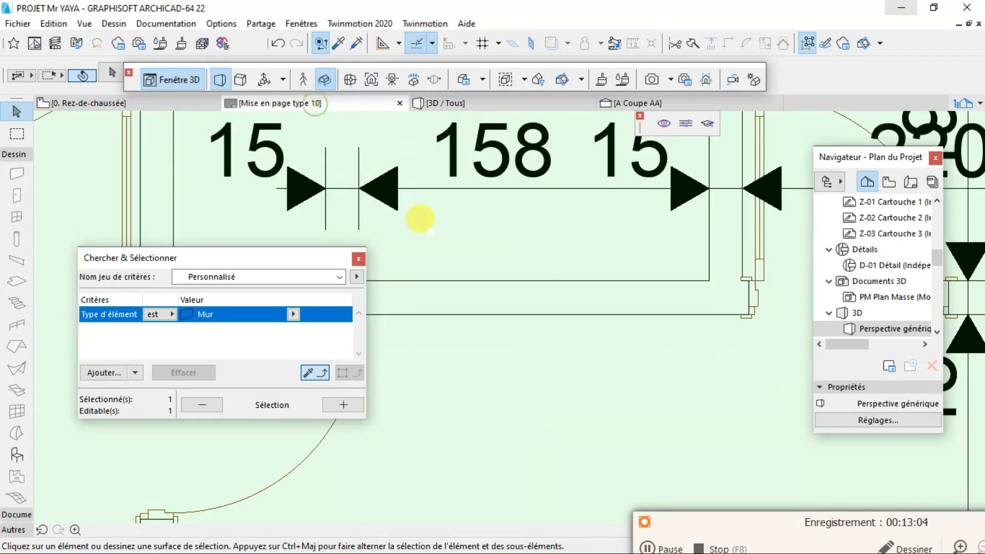
pyautogui.click(462, 269)
pyautogui.scroll(-3, 488, 285)
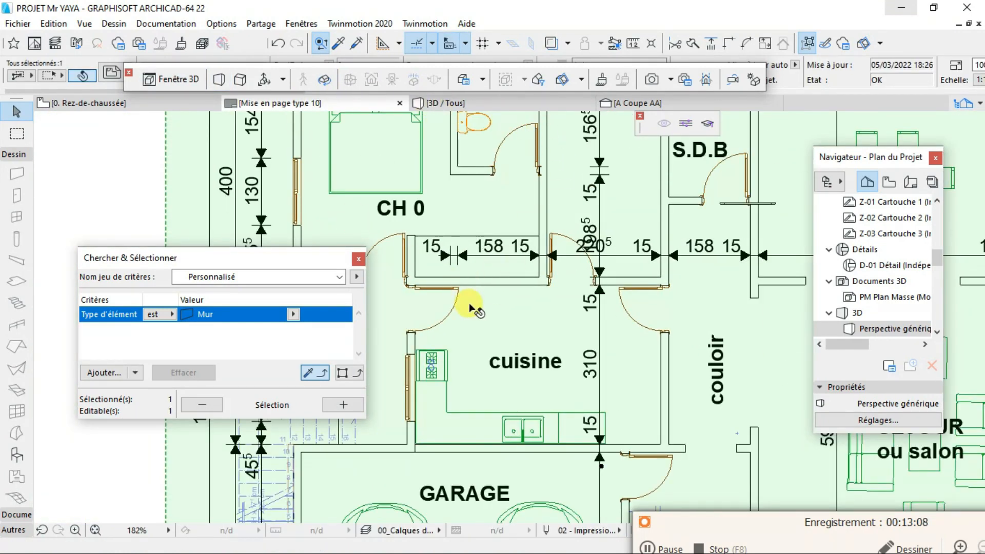
pyautogui.scroll(-3, 469, 303)
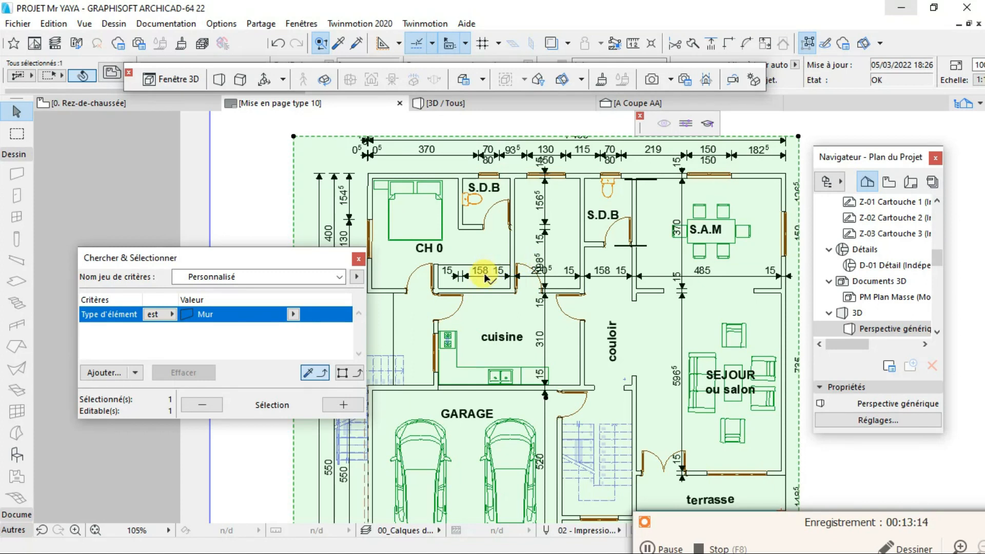
pyautogui.scroll(-5, 417, 250)
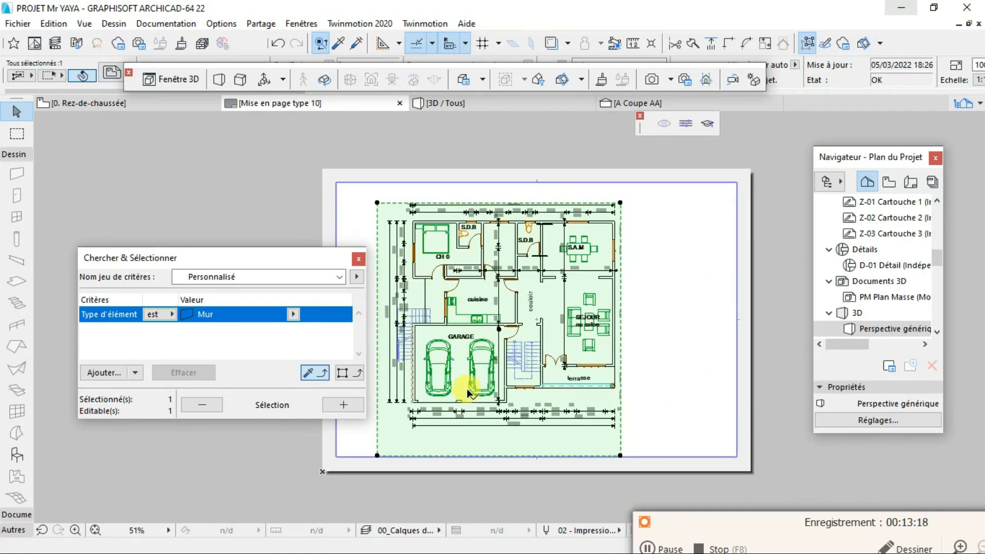
pyautogui.scroll(5, 473, 336)
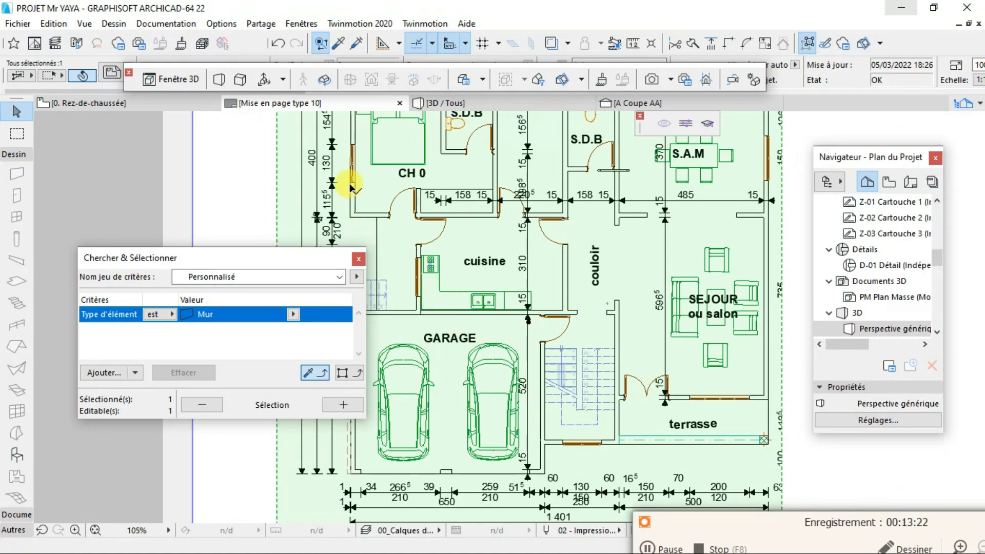
pyautogui.click(467, 100)
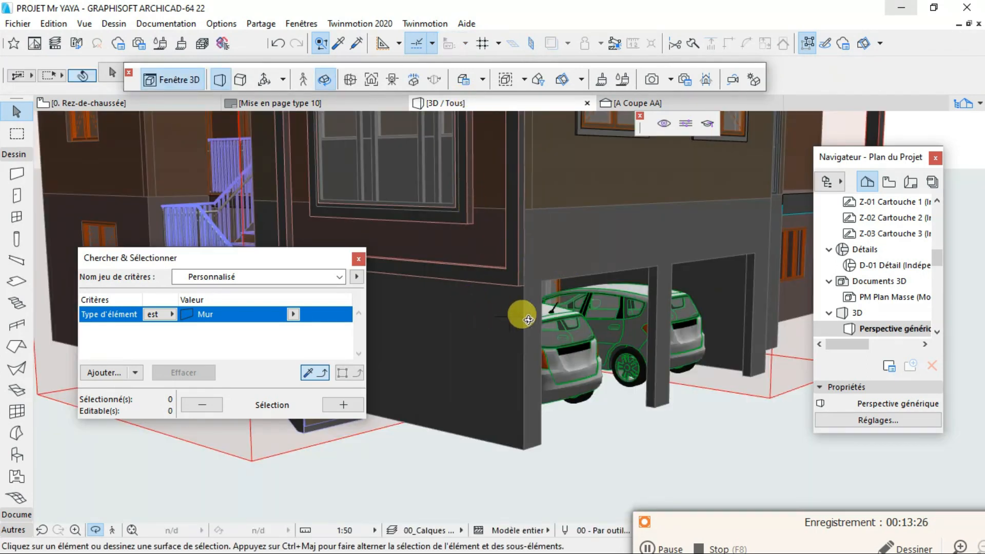
# - Compare the ground-floor plan and the 3D garage corner with the plan placed on the Mise en page type 10 layout
pyautogui.click(115, 106)
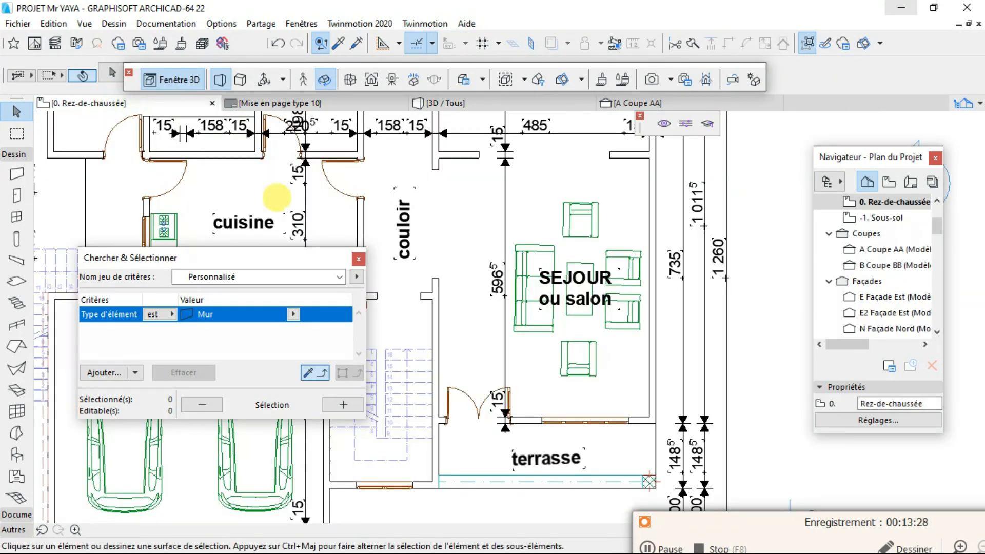
pyautogui.click(445, 103)
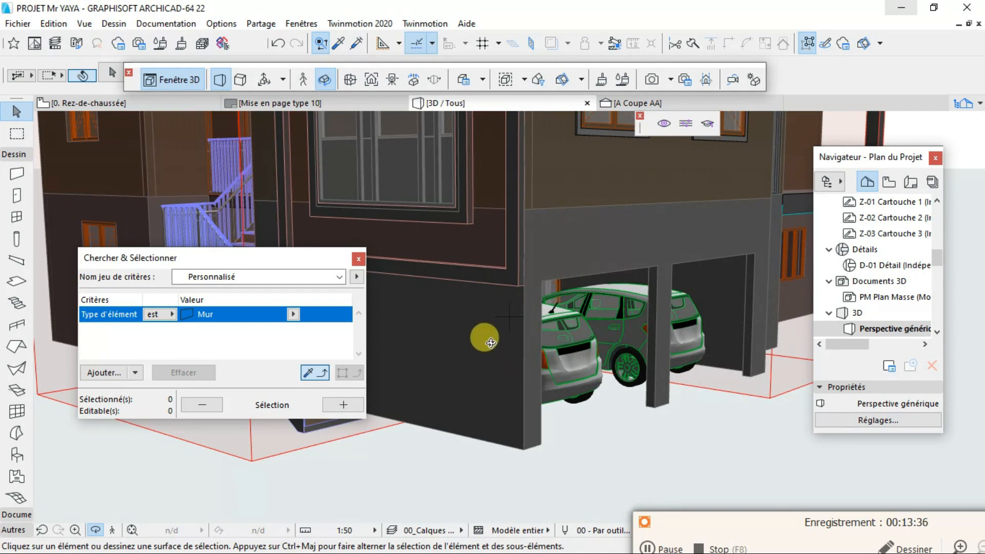
pyautogui.click(308, 104)
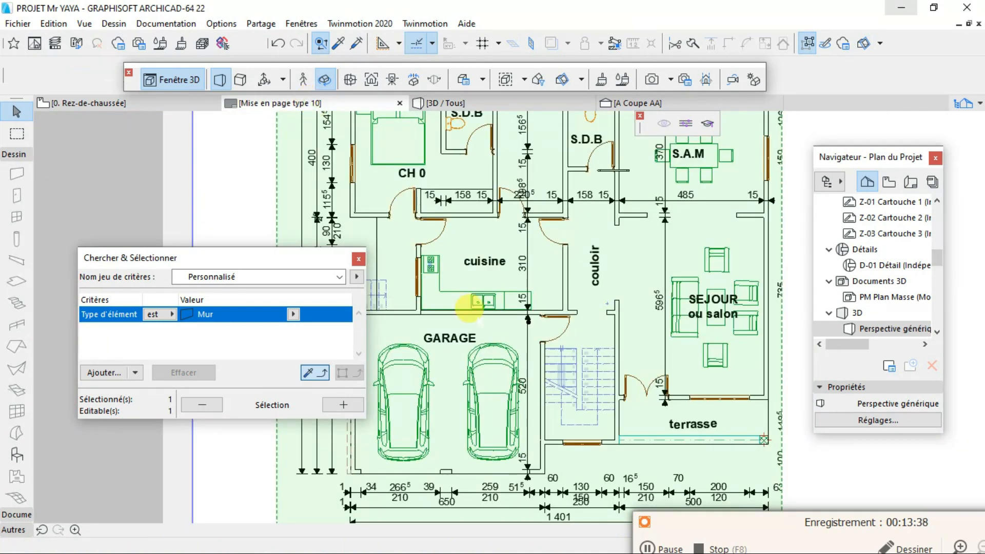
pyautogui.click(552, 366)
pyautogui.scroll(-5, 586, 349)
pyautogui.scroll(3, 590, 350)
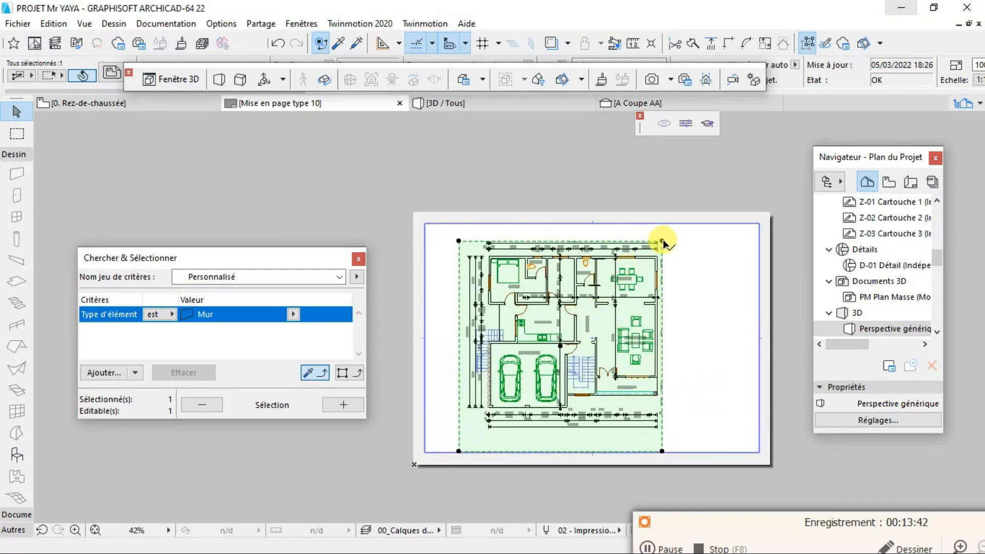
pyautogui.click(80, 106)
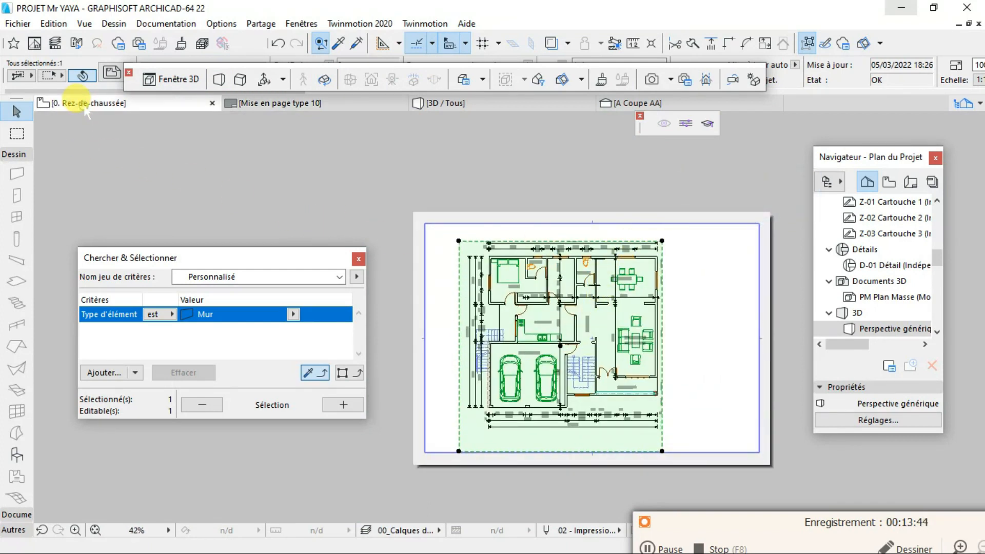
pyautogui.scroll(-4, 482, 401)
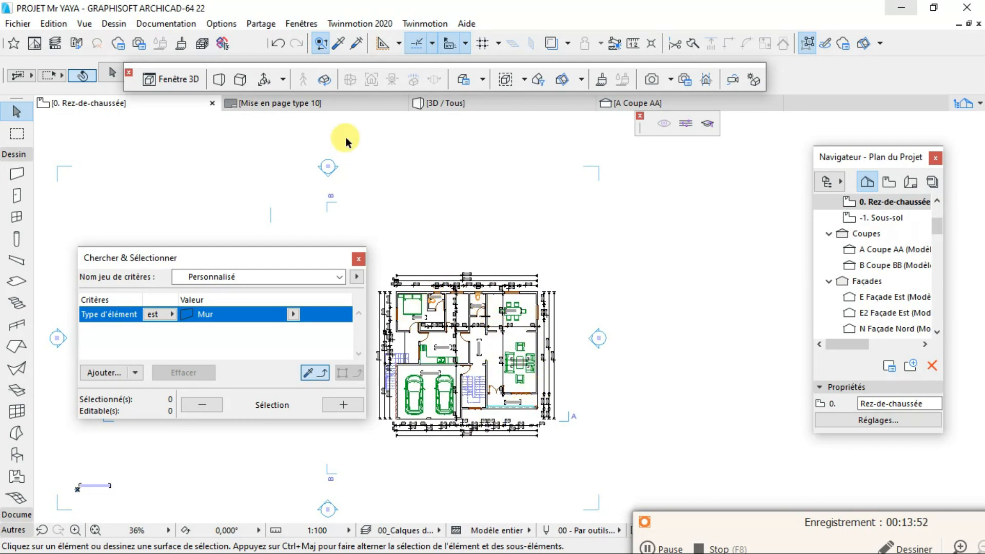
pyautogui.click(323, 104)
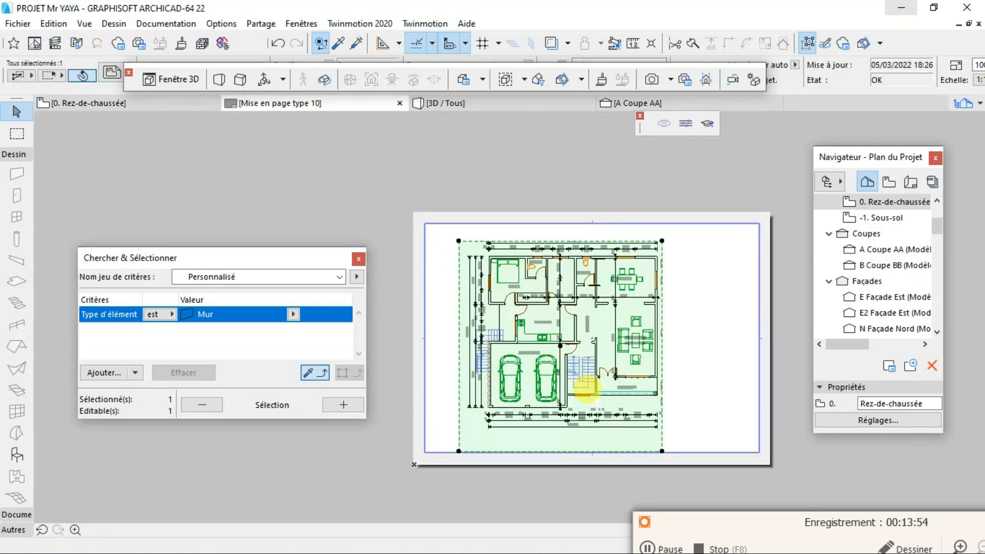
pyautogui.scroll(3, 606, 411)
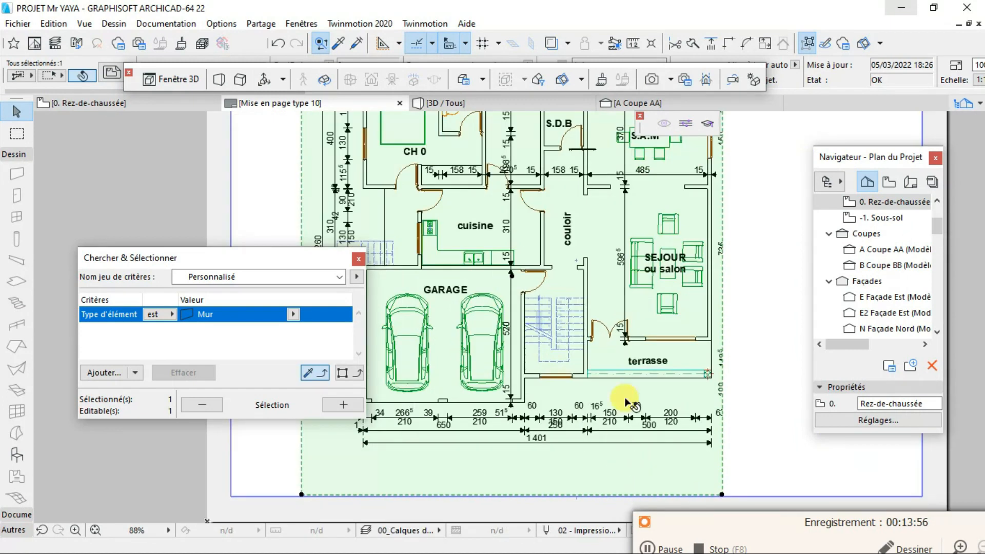
pyautogui.scroll(-4, 546, 392)
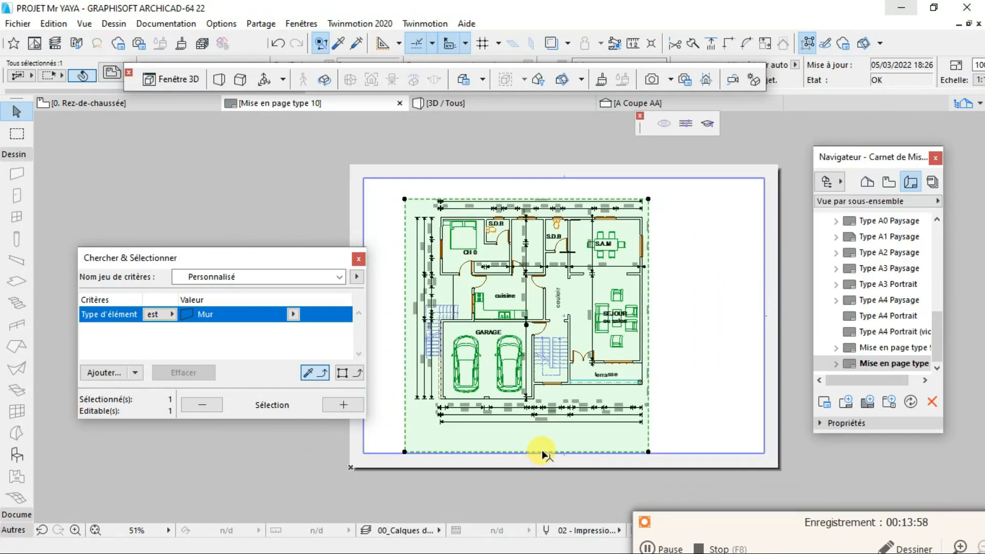
# - Raise the lower frame edge of the placed ground-floor drawing closer to its dimensions and enlarge the drawing proportionally from its lower-left corner
pyautogui.click(542, 452)
pyautogui.click(552, 433)
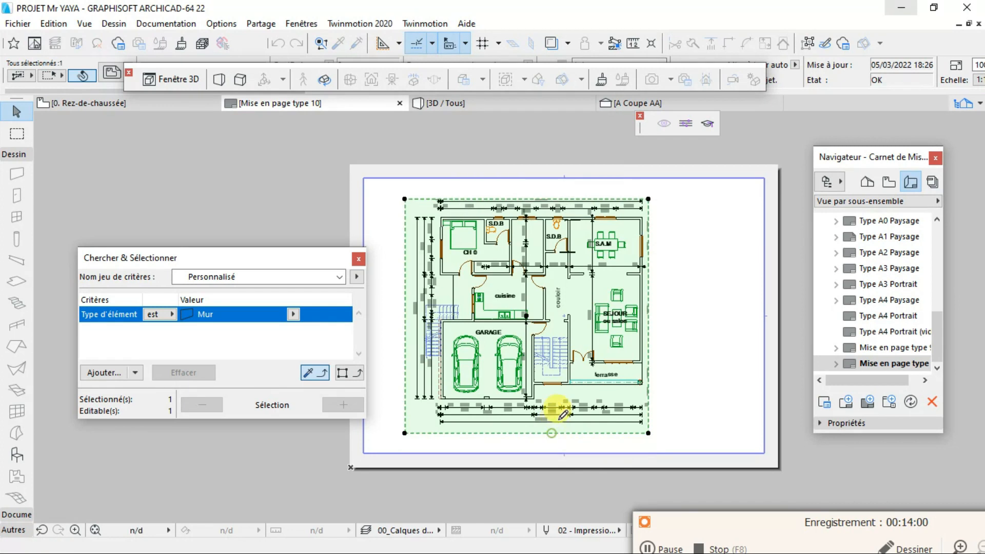
pyautogui.click(649, 201)
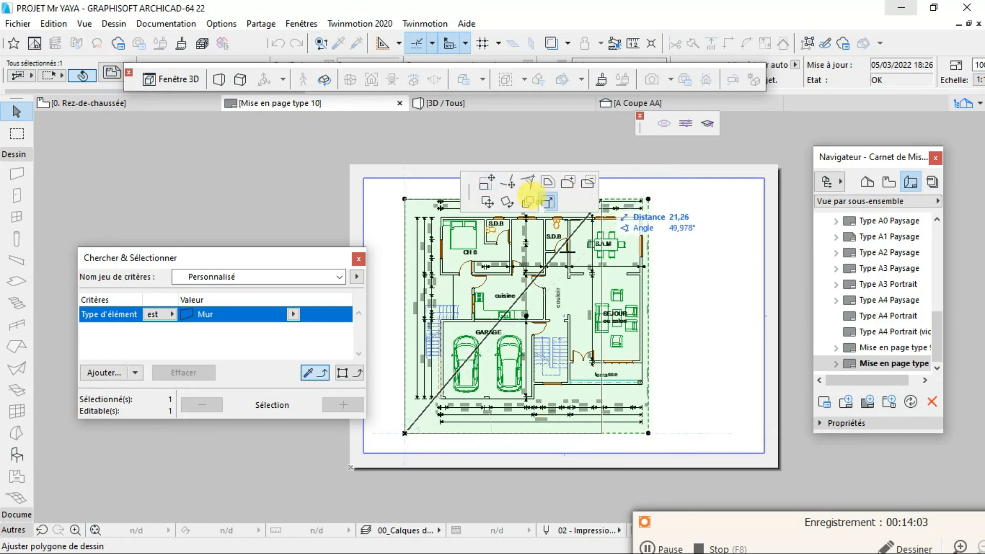
pyautogui.click(662, 185)
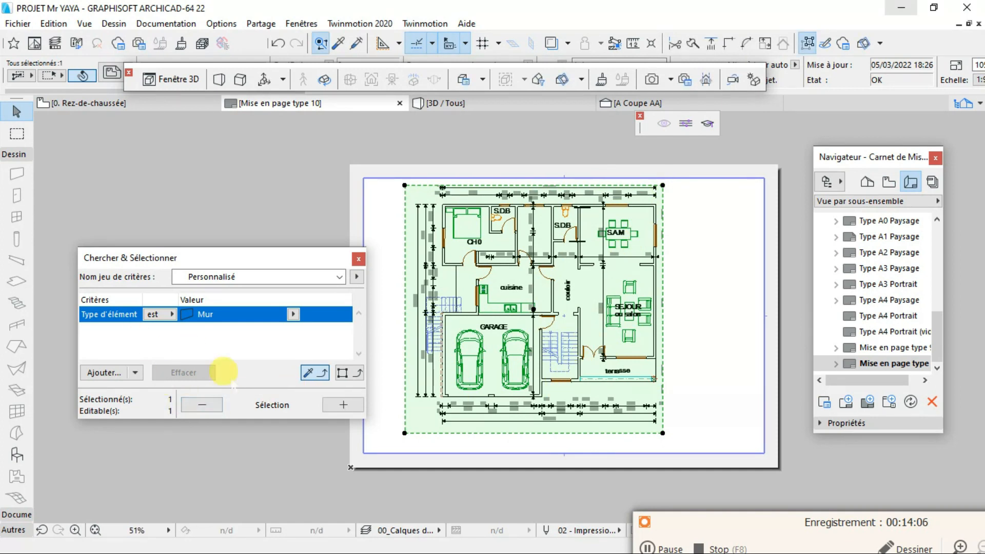
pyautogui.click(662, 547)
pyautogui.click(651, 548)
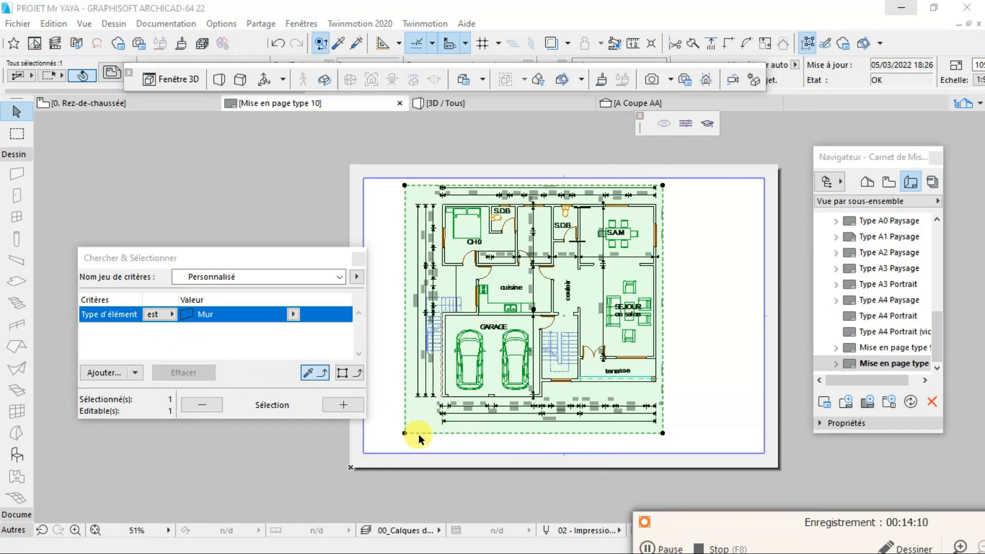
# - Shift the enlarged ground-floor drawing to the right and slightly down on the sheet, keeping it inside the layout margins
pyautogui.click(512, 347)
pyautogui.scroll(2, 517, 354)
pyautogui.scroll(-2, 537, 314)
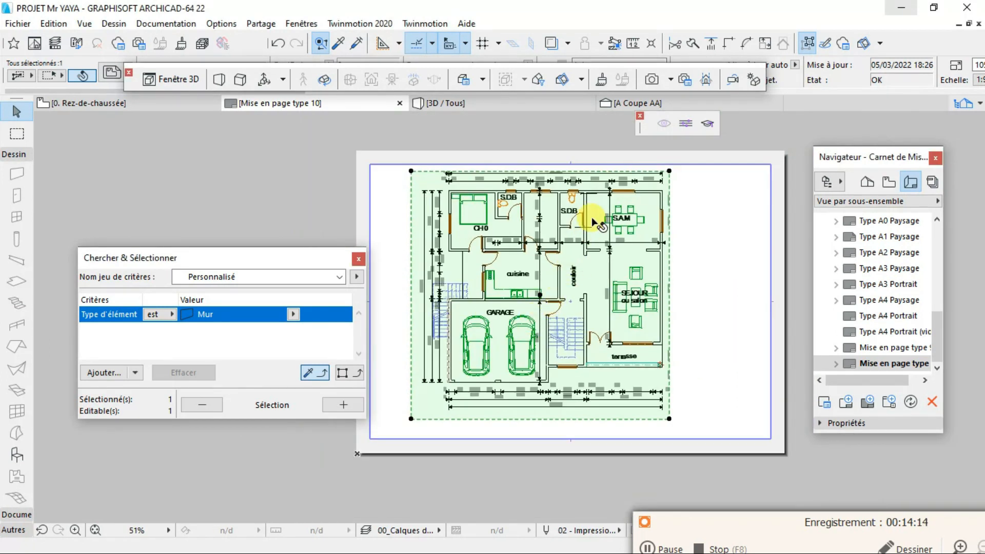
pyautogui.moveTo(540, 296)
pyautogui.mouseDown()
pyautogui.moveTo(656, 301)
pyautogui.moveTo(572, 309)
pyautogui.mouseUp()
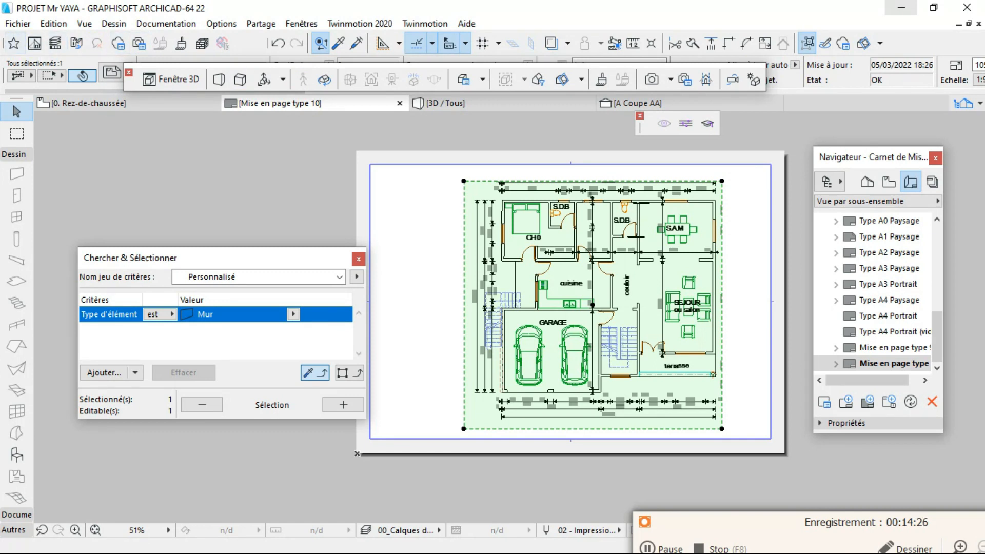
# - Save the layout as a PDF file, overwriting the existing tex.pdf
pyautogui.click(15, 23)
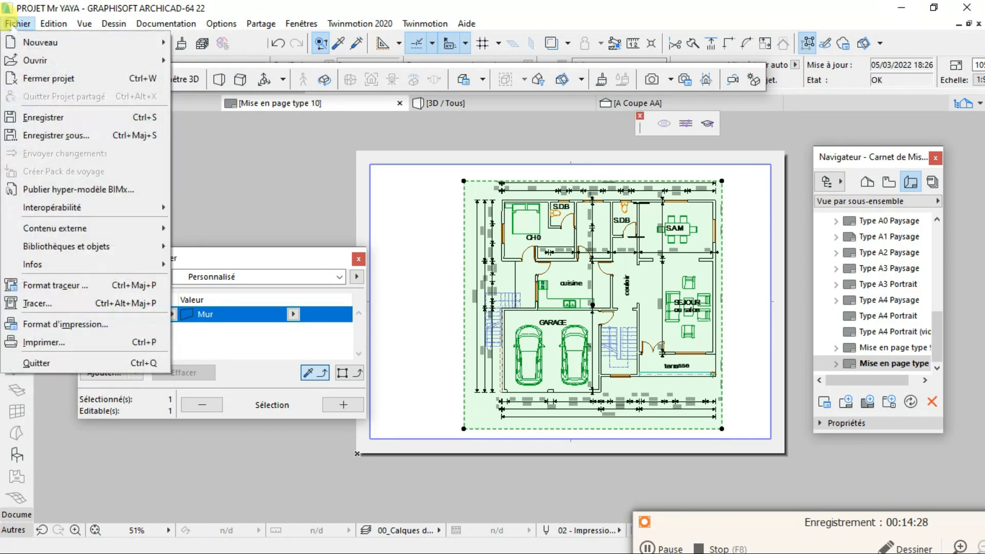
pyautogui.click(43, 135)
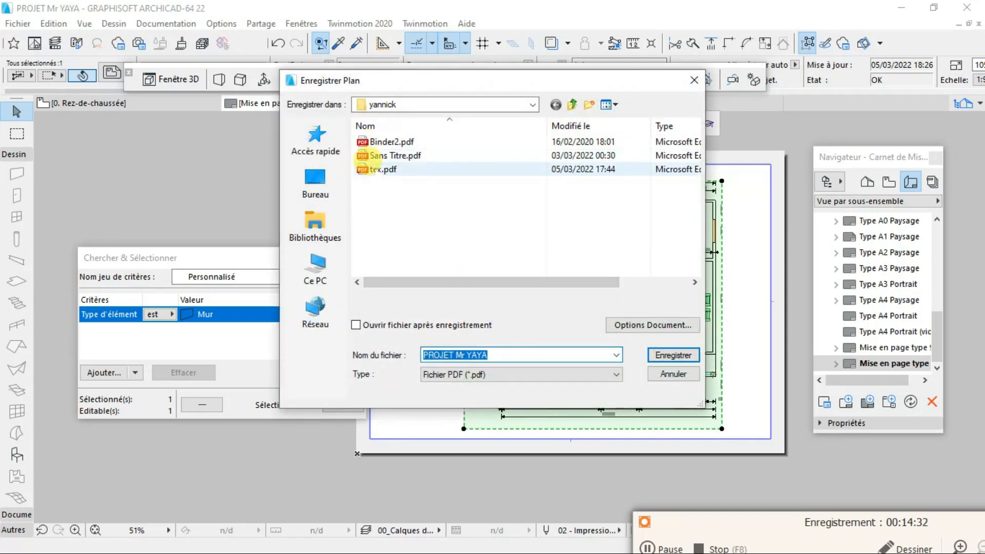
pyautogui.click(384, 169)
pyautogui.click(673, 354)
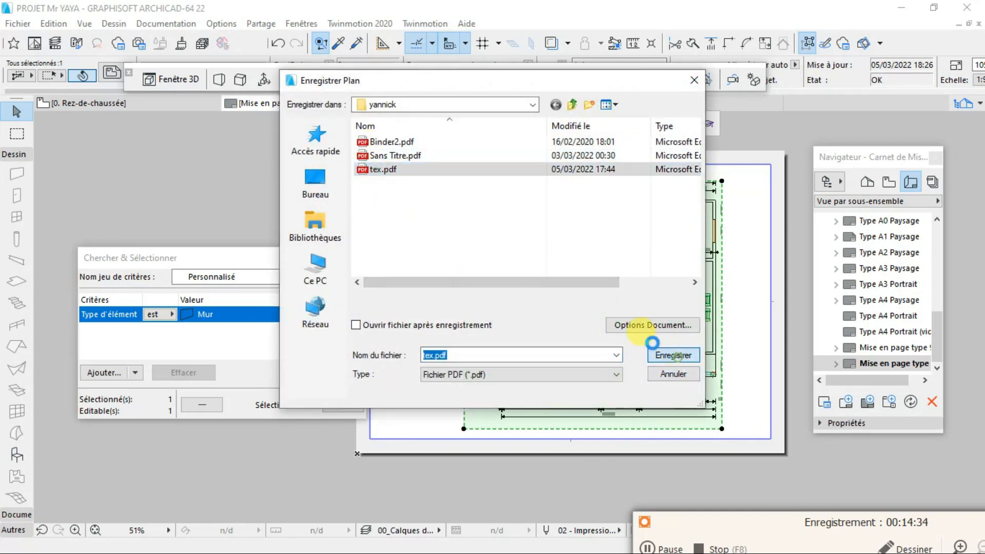
pyautogui.click(464, 284)
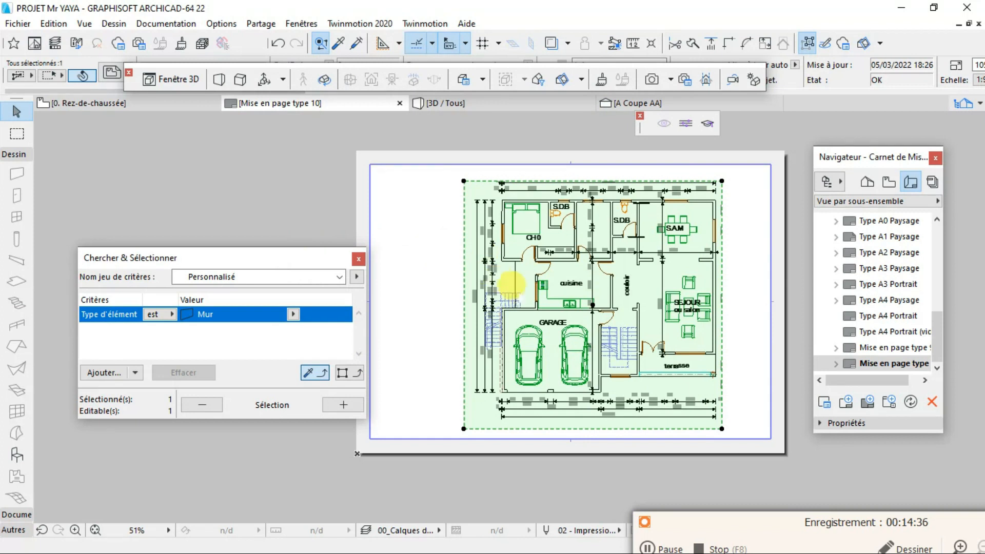
pyautogui.scroll(3, 610, 342)
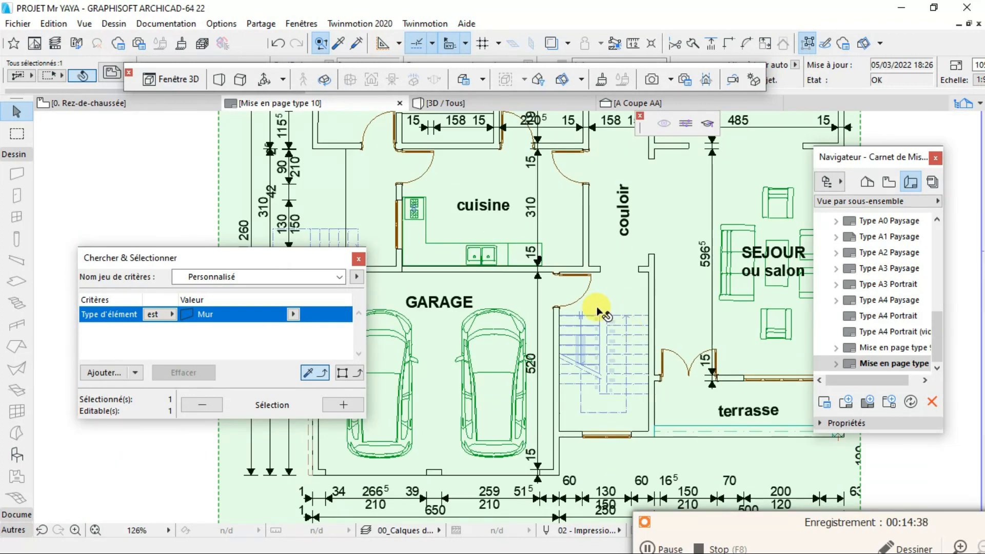
pyautogui.click(668, 545)
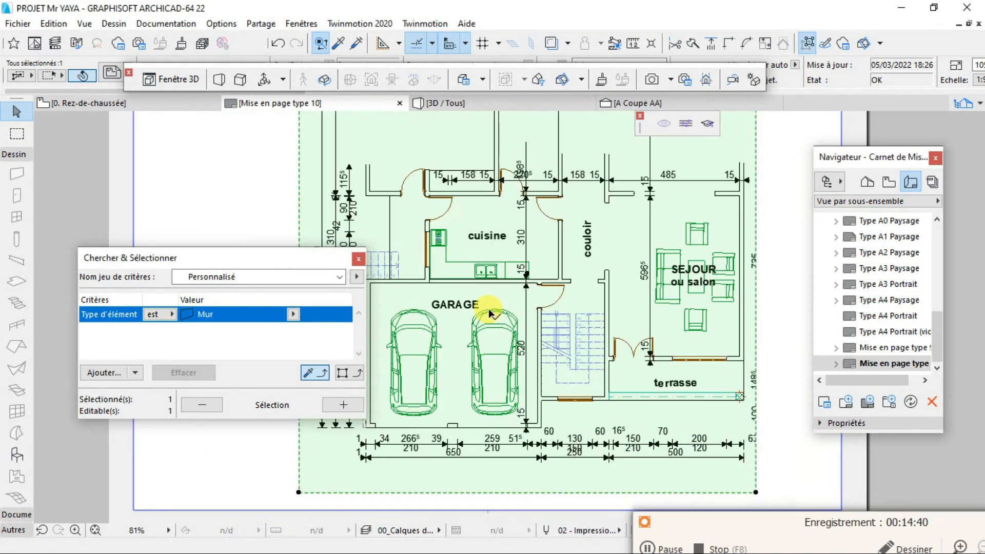
pyautogui.scroll(-3, 489, 308)
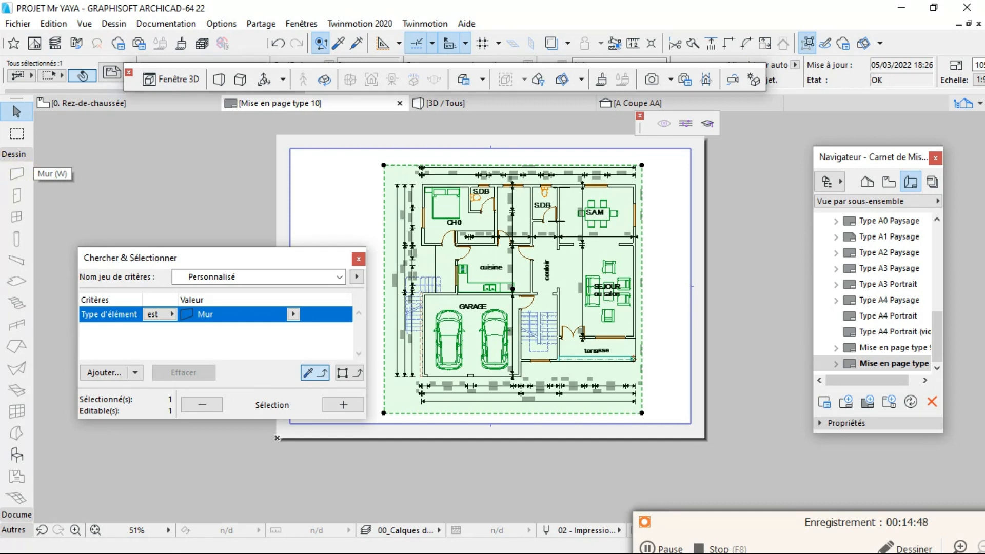
# - Switch to the project folder in File Explorer and open the exported tex.pdf in Microsoft Edge
pyautogui.press('super')
pyautogui.moveTo(24, 142)
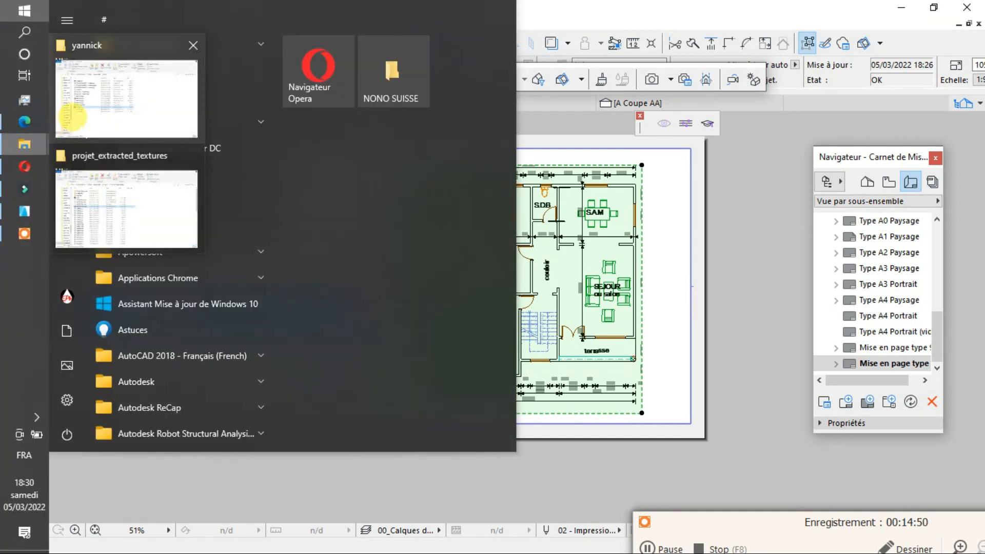
pyautogui.click(75, 111)
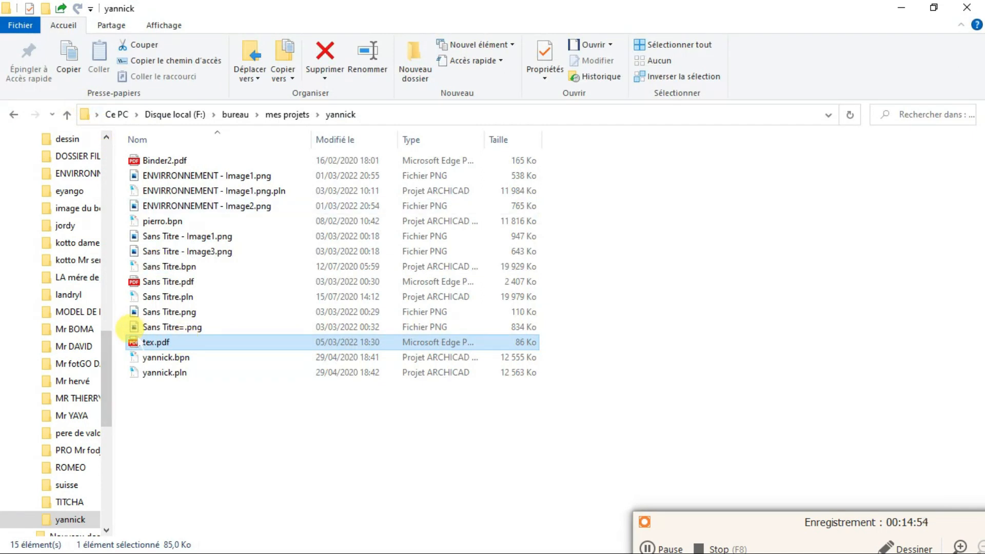
pyautogui.press('Return')
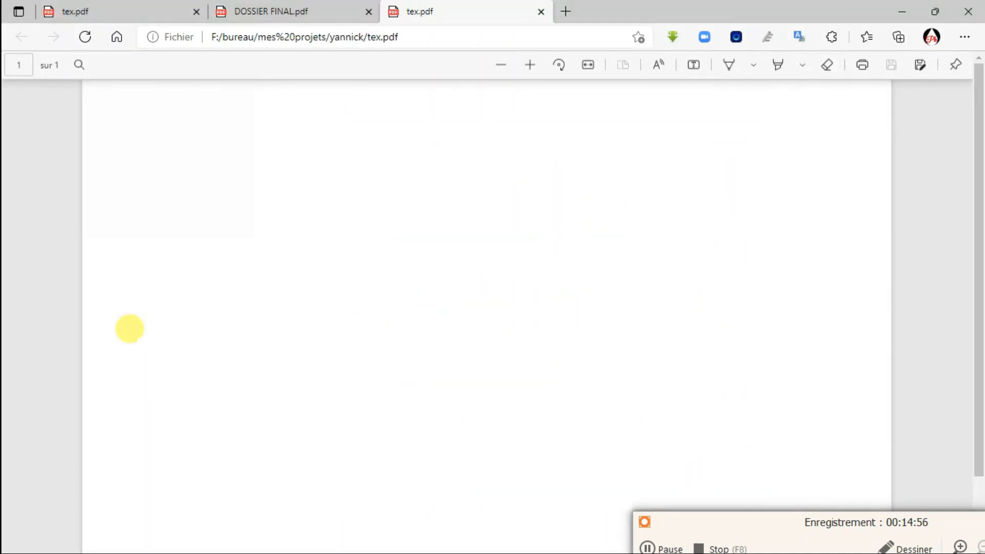
# - Examine the printed wall outlines in tex.pdf up close around the corridor, living room and staircase
pyautogui.scroll(-2, 656, 400)
pyautogui.scroll(2, 641, 359)
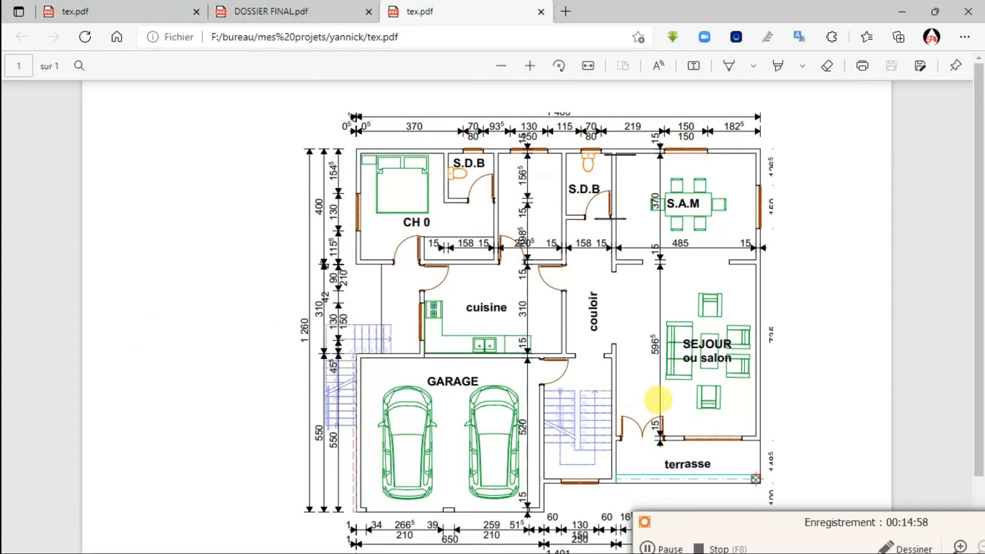
pyautogui.press('super')
pyautogui.press('super')
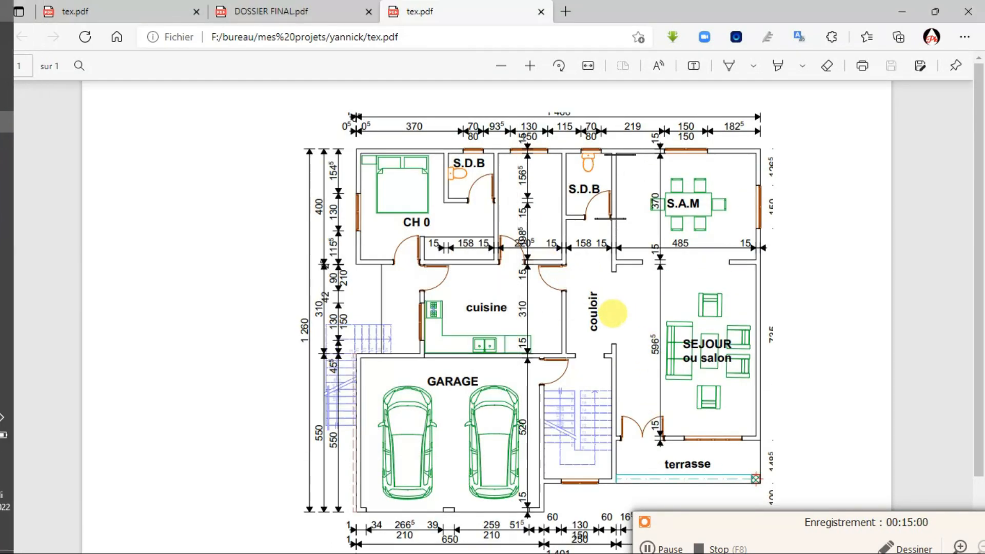
pyautogui.keyDown('ctrl'); pyautogui.scroll(3, 613, 312); pyautogui.keyUp('ctrl')
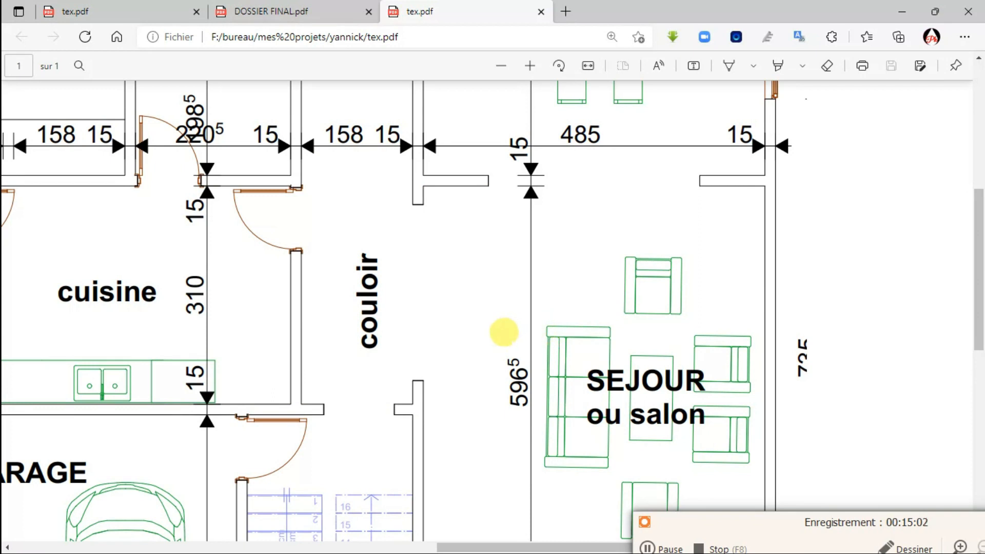
pyautogui.keyDown('ctrl'); pyautogui.scroll(1, 418, 344); pyautogui.keyUp('ctrl')
pyautogui.keyDown('ctrl'); pyautogui.scroll(2, 485, 409); pyautogui.keyUp('ctrl')
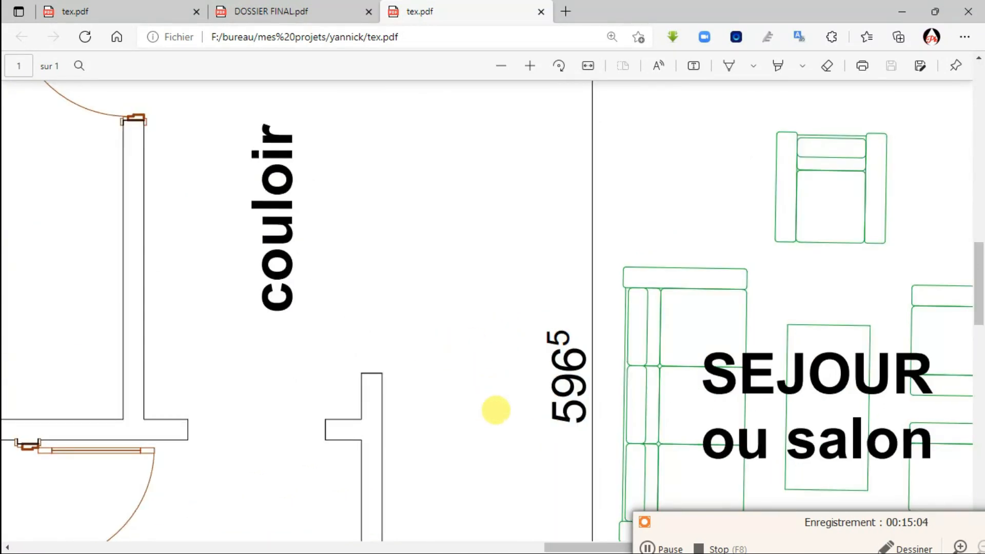
pyautogui.scroll(-4, 598, 275)
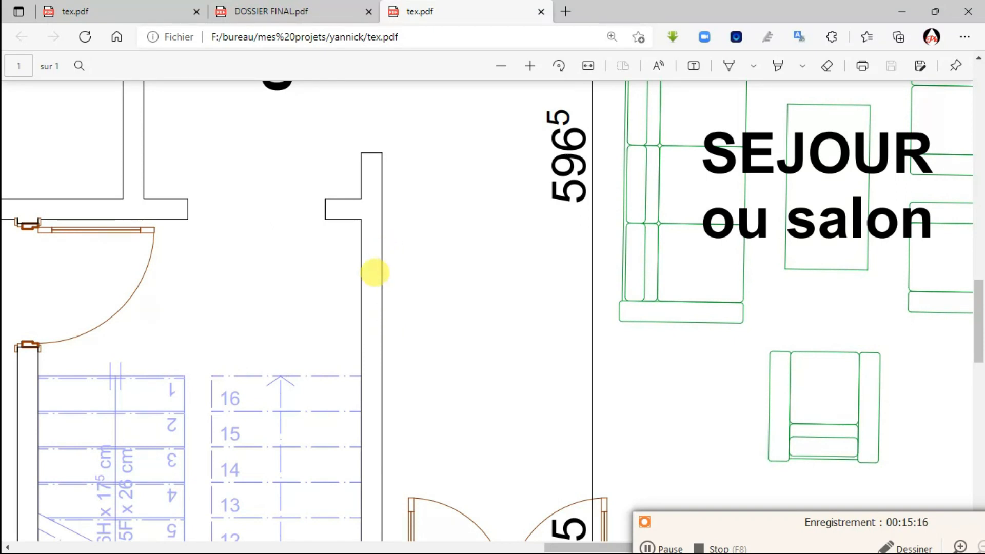
pyautogui.scroll(-5, 372, 283)
pyautogui.scroll(6, 372, 283)
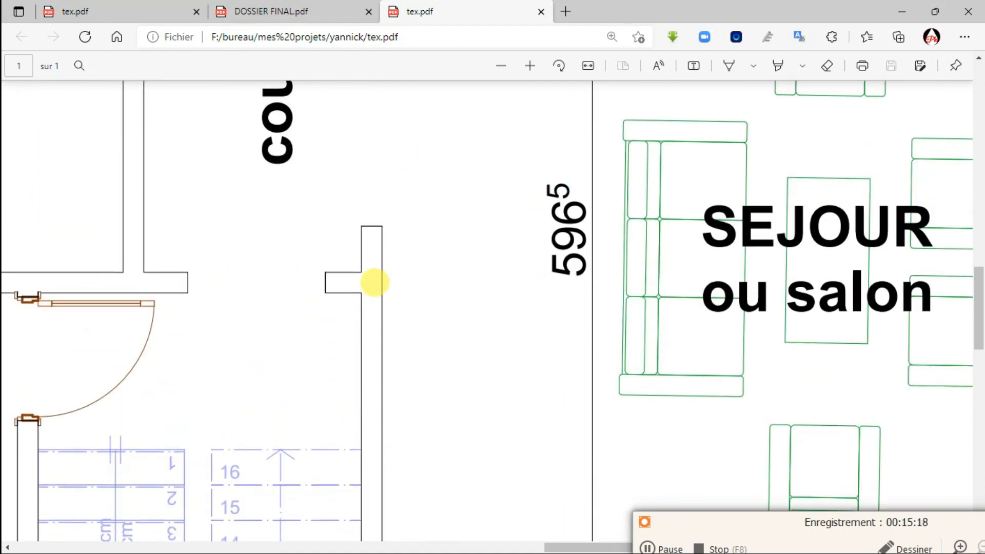